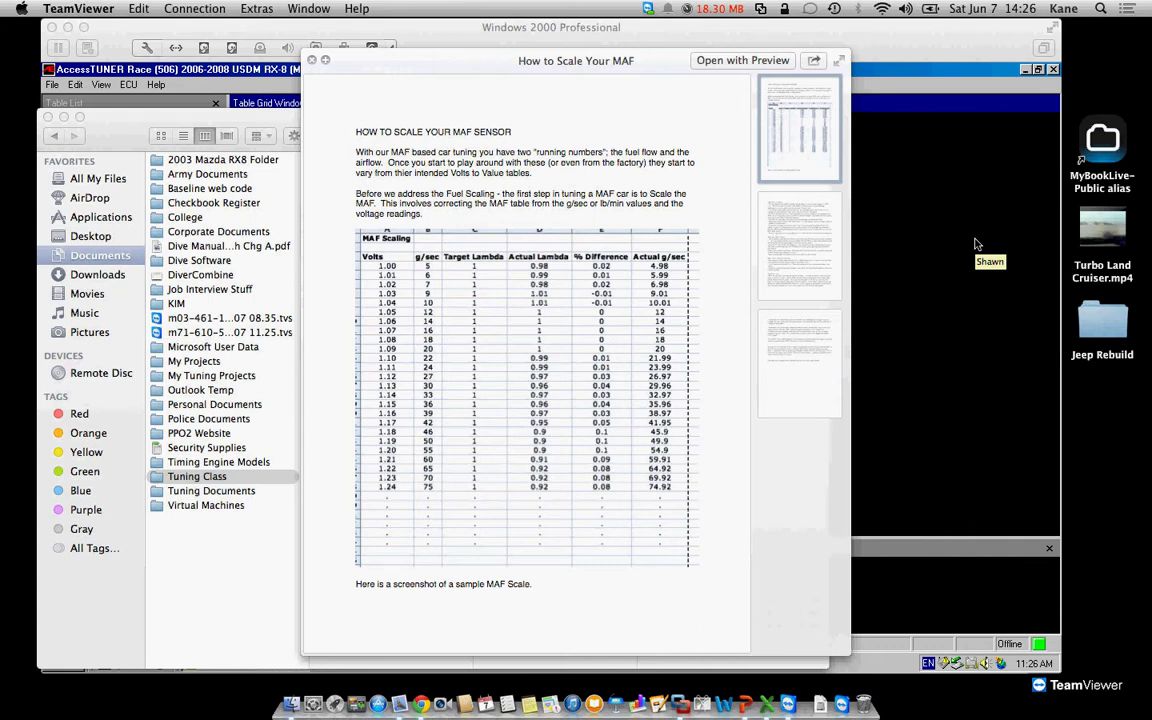
# Dismiss the MAF scaling document and view the Bank 1 Injector Size value in the fuel tables.
pyautogui.click(977, 244)
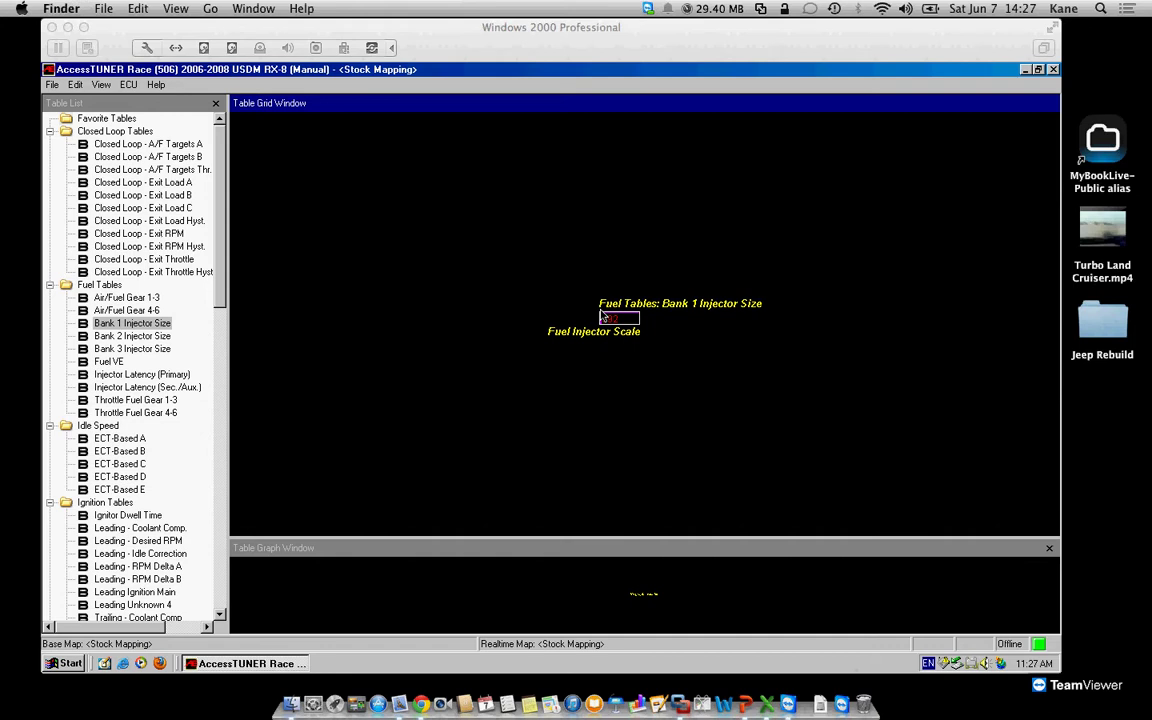
pyautogui.click(604, 318)
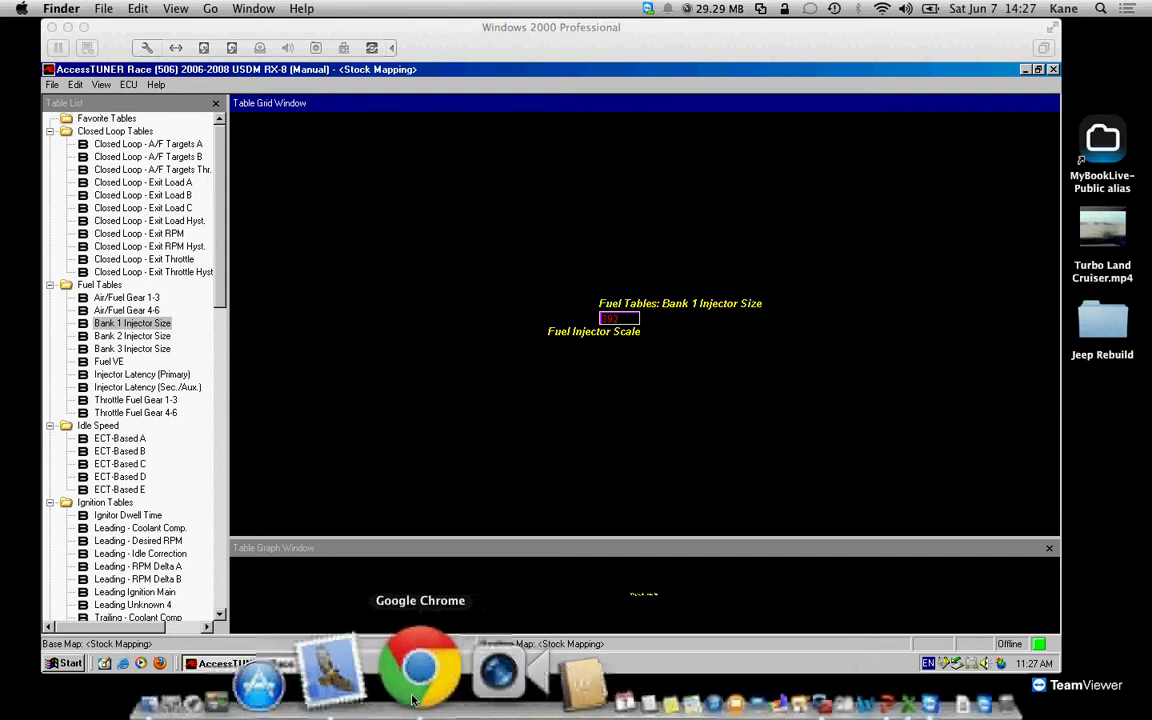
# Switch to Mail and open the 4th WOT.csv log attached to the datalogs message.
pyautogui.press('super+Tab')
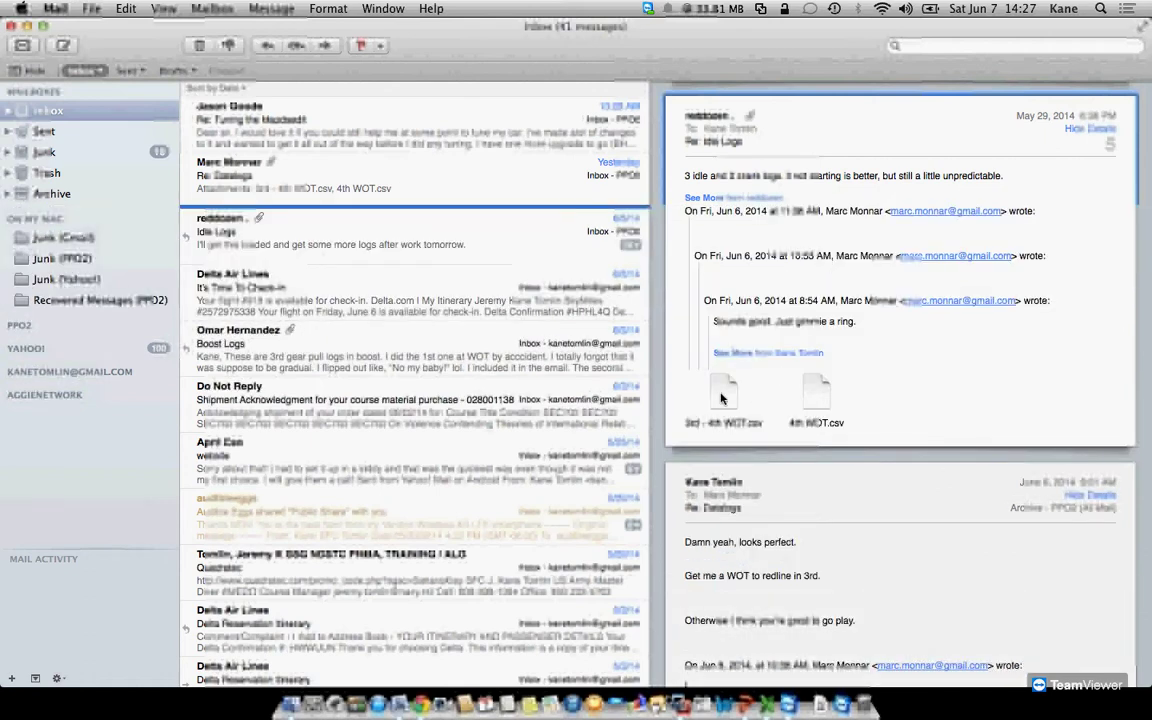
pyautogui.click(817, 395)
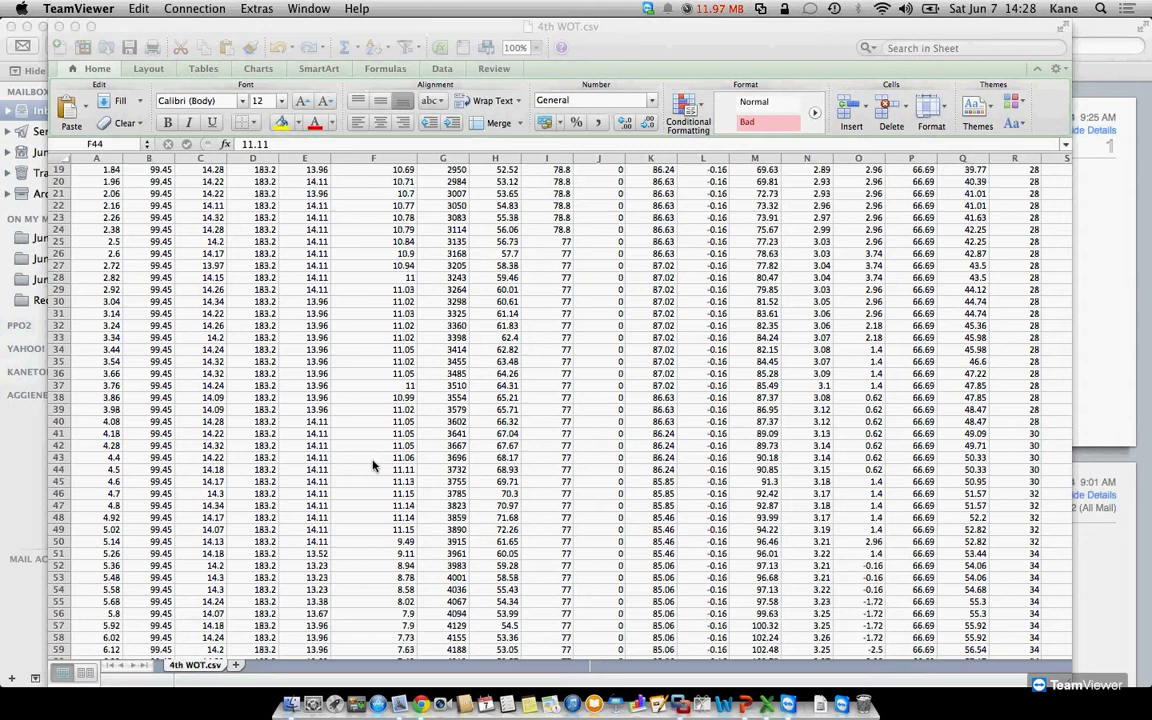
# Examine the injector pulse width readings in column F of the log and highlight cells F67 to F75.
pyautogui.scroll(1, 374, 466)
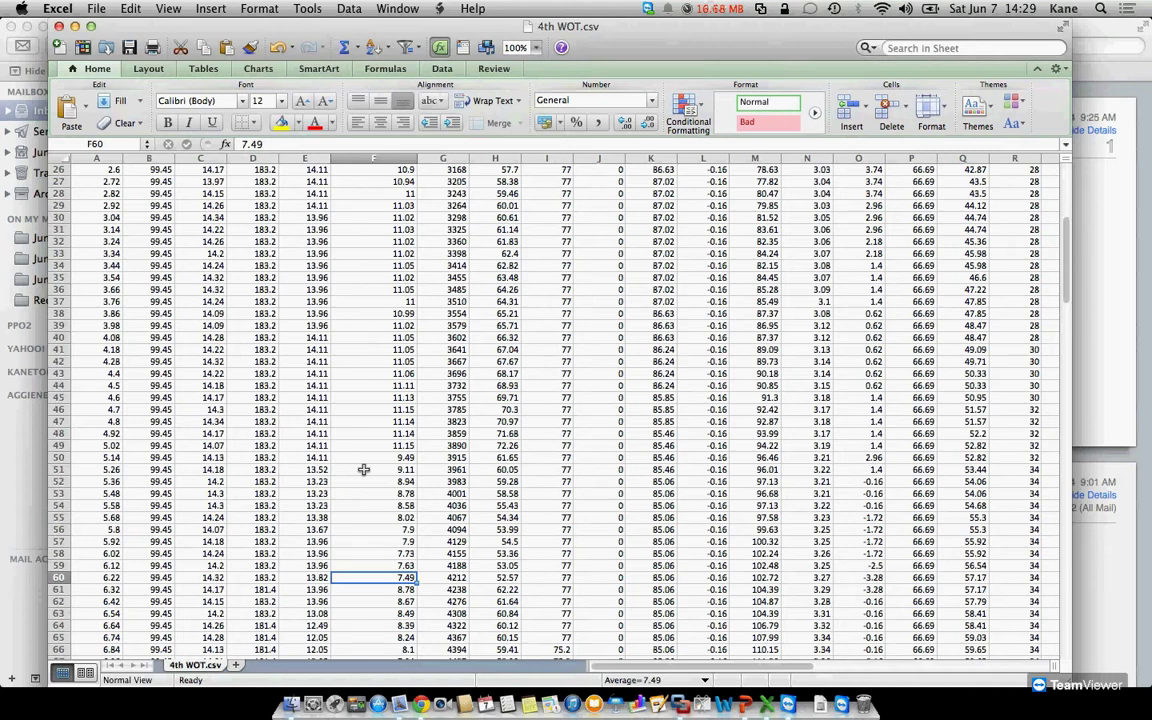
pyautogui.scroll(-7, 363, 469)
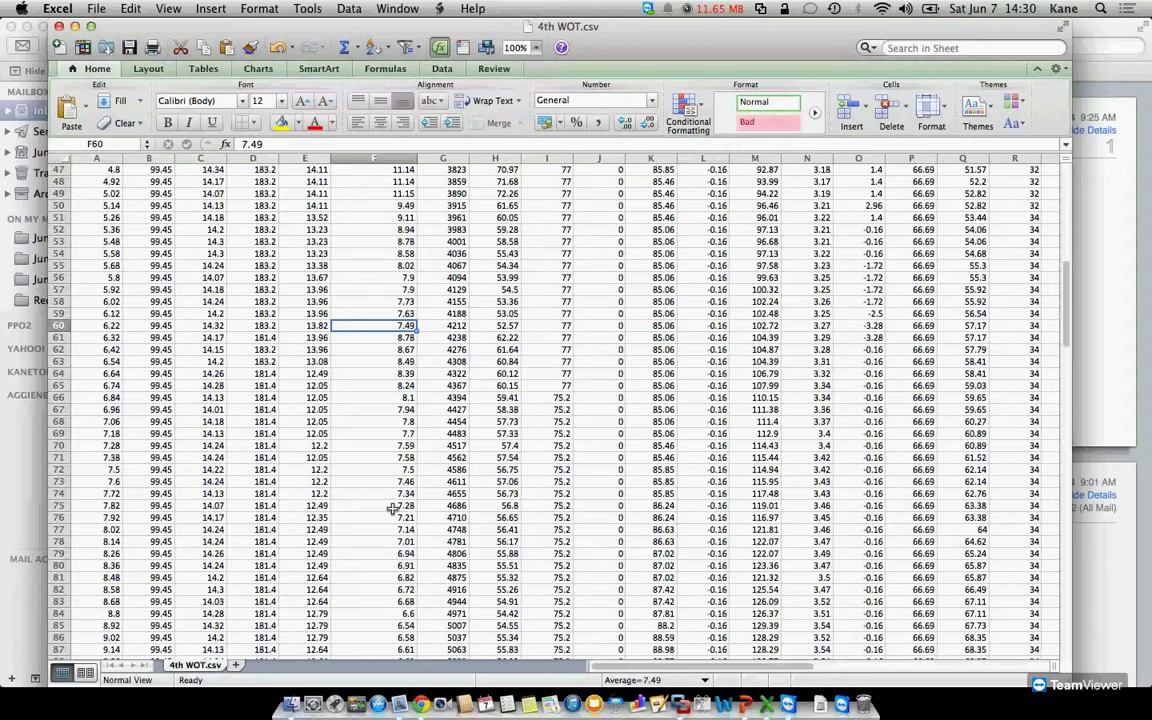
pyautogui.press('Down')
pyautogui.press('Down')
pyautogui.press('Down')
pyautogui.press('Down')
pyautogui.press('Down')
pyautogui.press('Down')
pyautogui.press('Down')
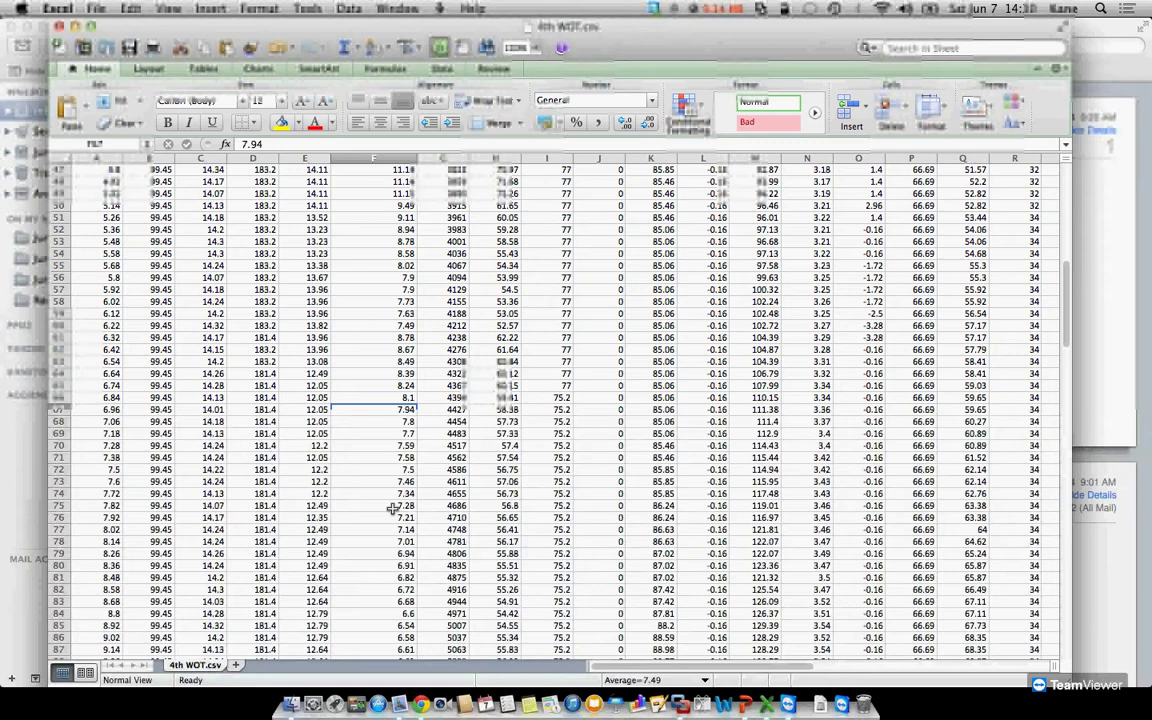
pyautogui.keyDown('shift'); pyautogui.click(393, 508); pyautogui.keyUp('shift')
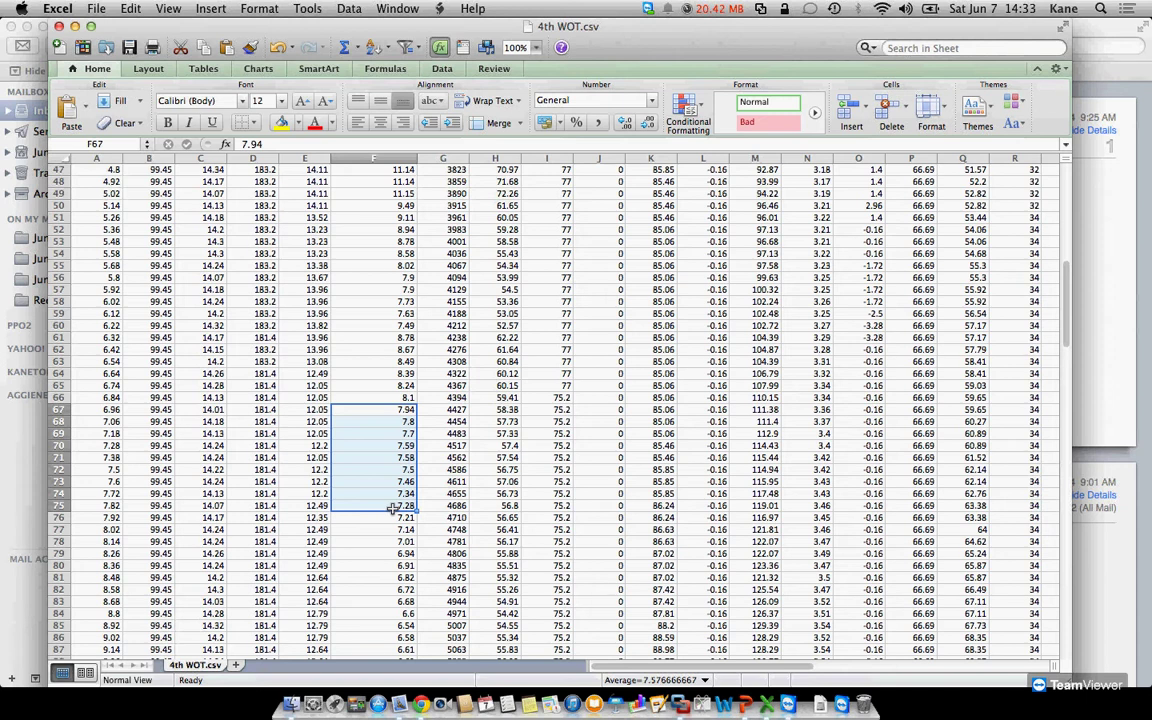
# Close 4th WOT.csv without saving and open the 4500 3rd.csv log from the idle logs e-mail thread.
pyautogui.click(59, 27)
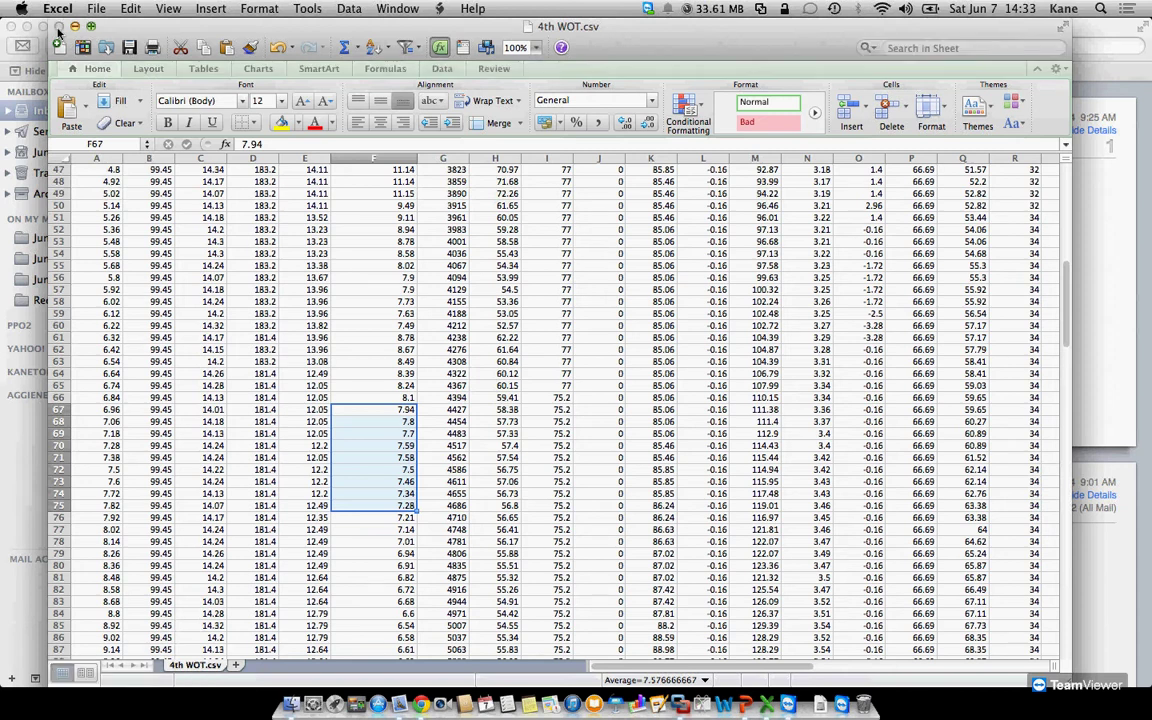
pyautogui.click(491, 133)
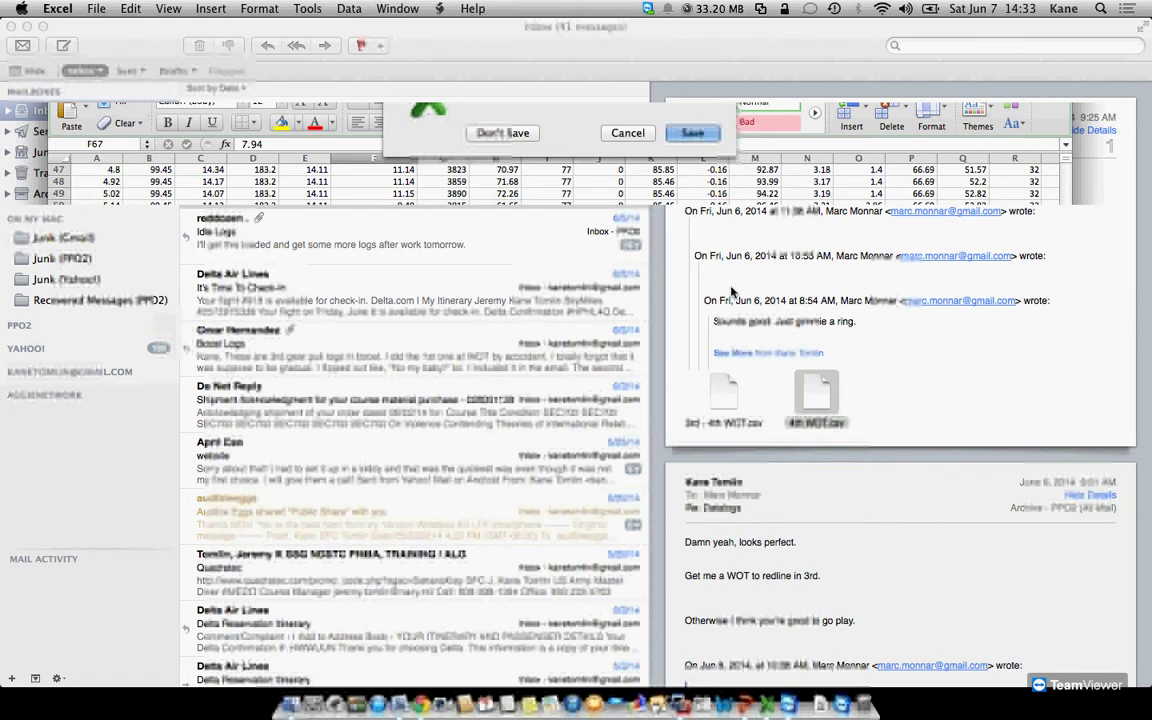
pyautogui.scroll(-5, 731, 290)
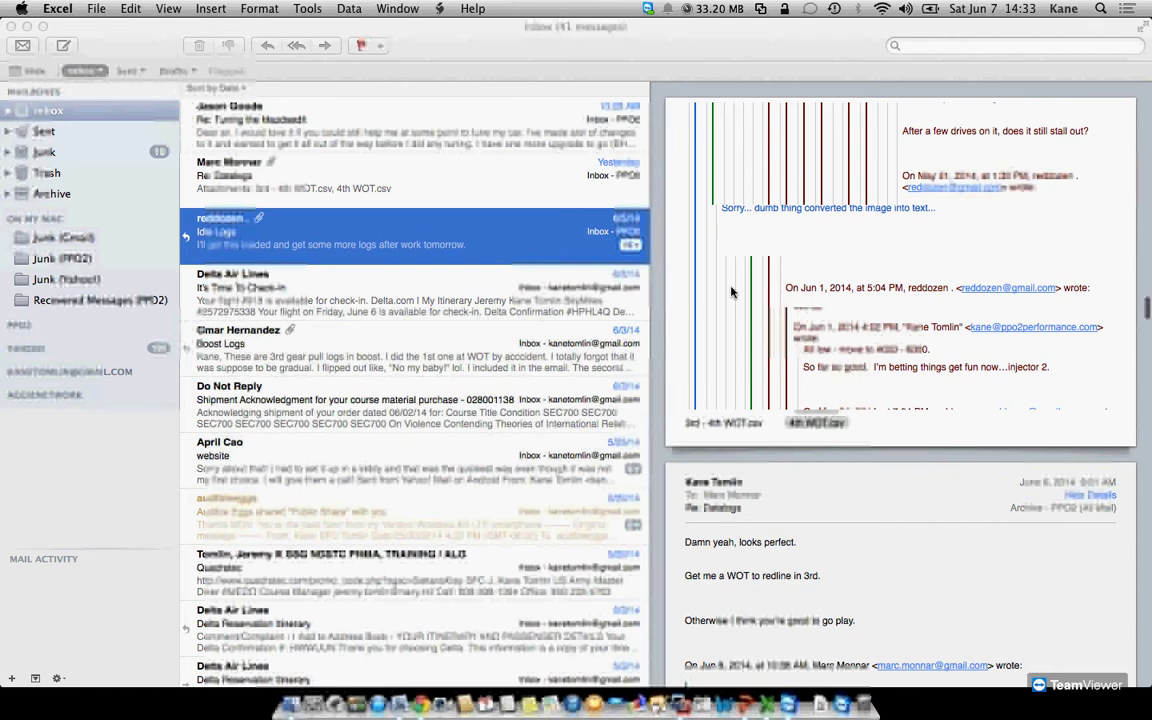
pyautogui.scroll(5, 731, 290)
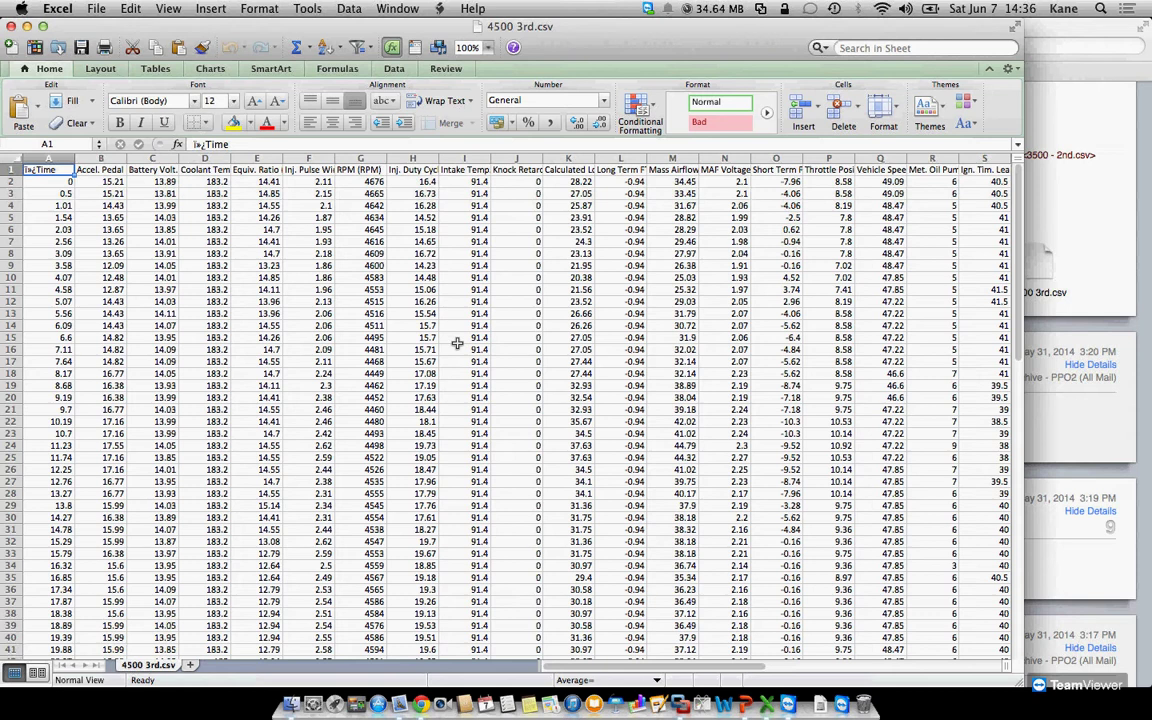
# Delete log rows 2 to 31, where the short term fuel trim is still active.
pyautogui.click(772, 546)
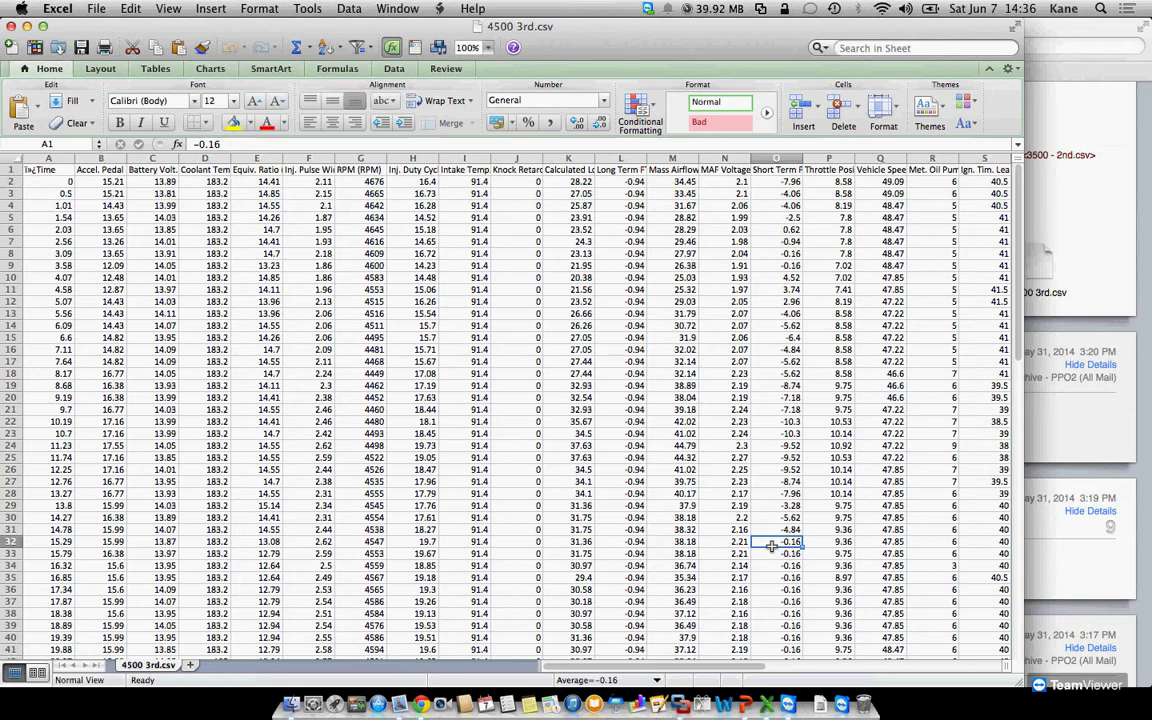
pyautogui.moveTo(771, 545); pyautogui.dragTo(512, 390)
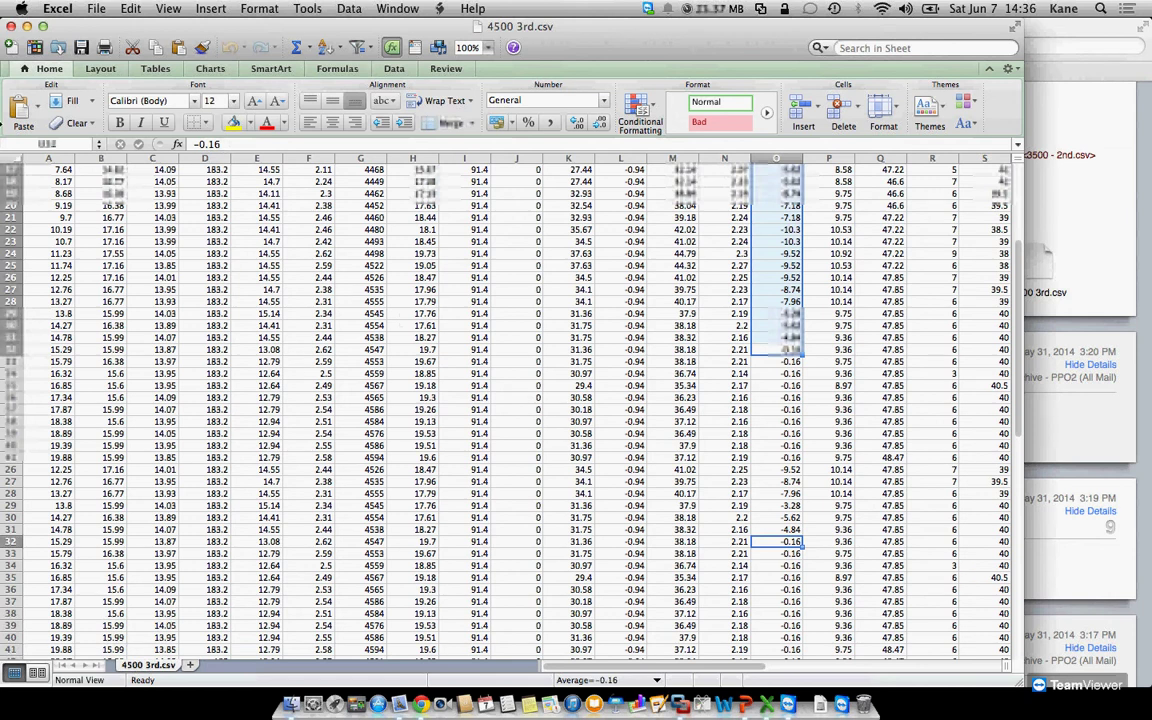
pyautogui.moveTo(10, 529); pyautogui.dragTo(10, 469)
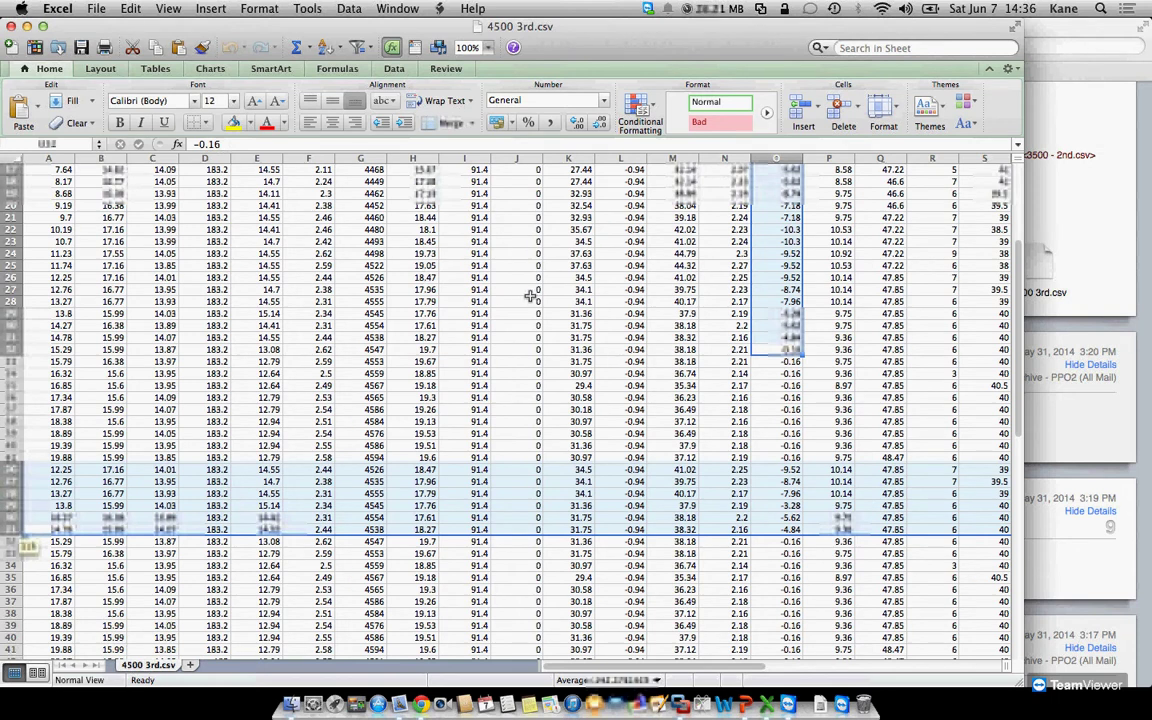
# Look up the target for the logged load in the Air/Fuel Gear 1-3 table and calculate =14.1/12.5 in cell I37 of the log.
pyautogui.click(570, 158)
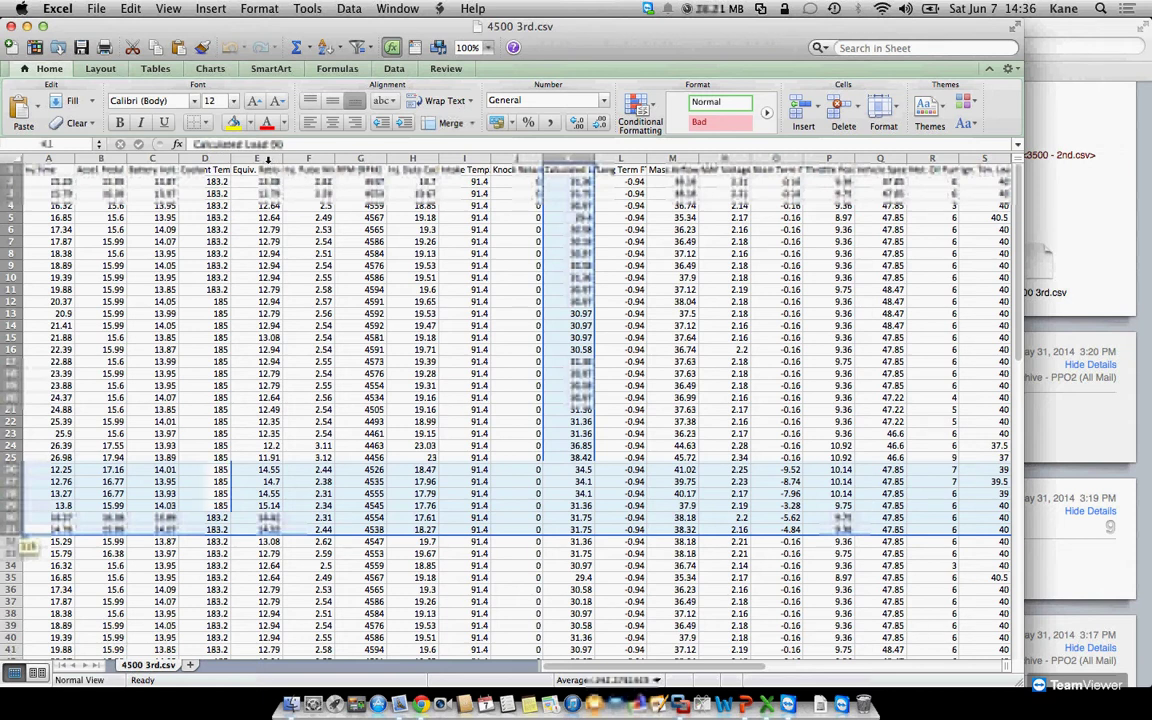
pyautogui.press('super+z')
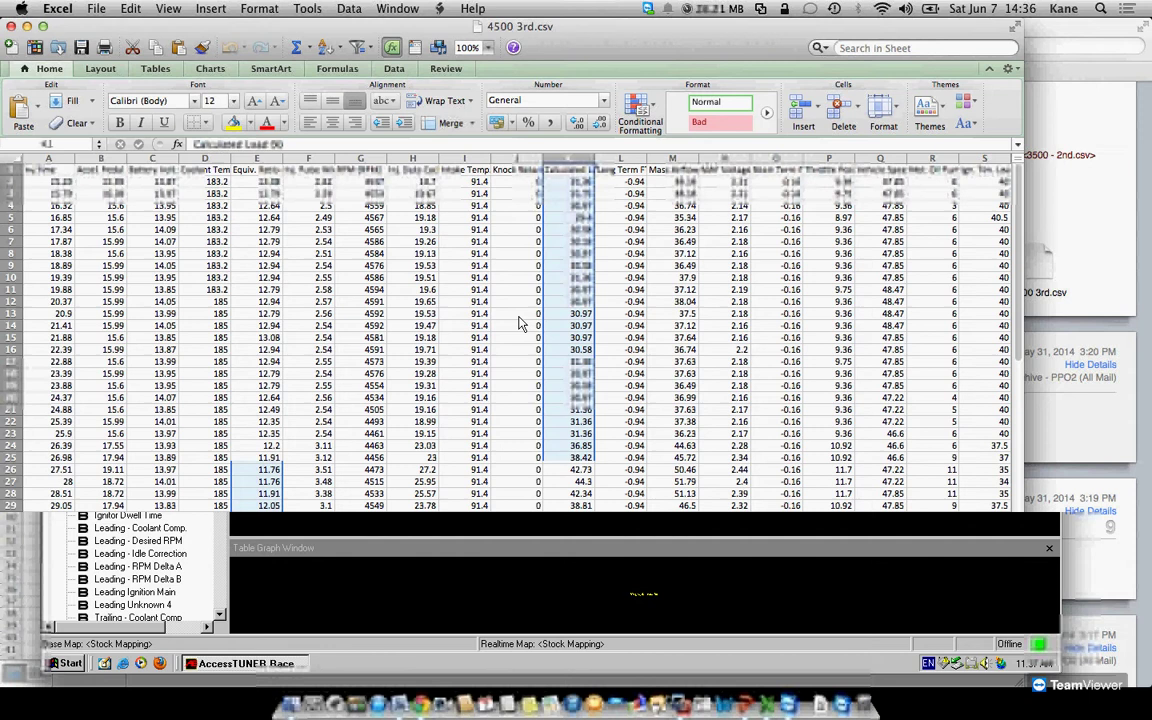
pyautogui.press('super+Tab')
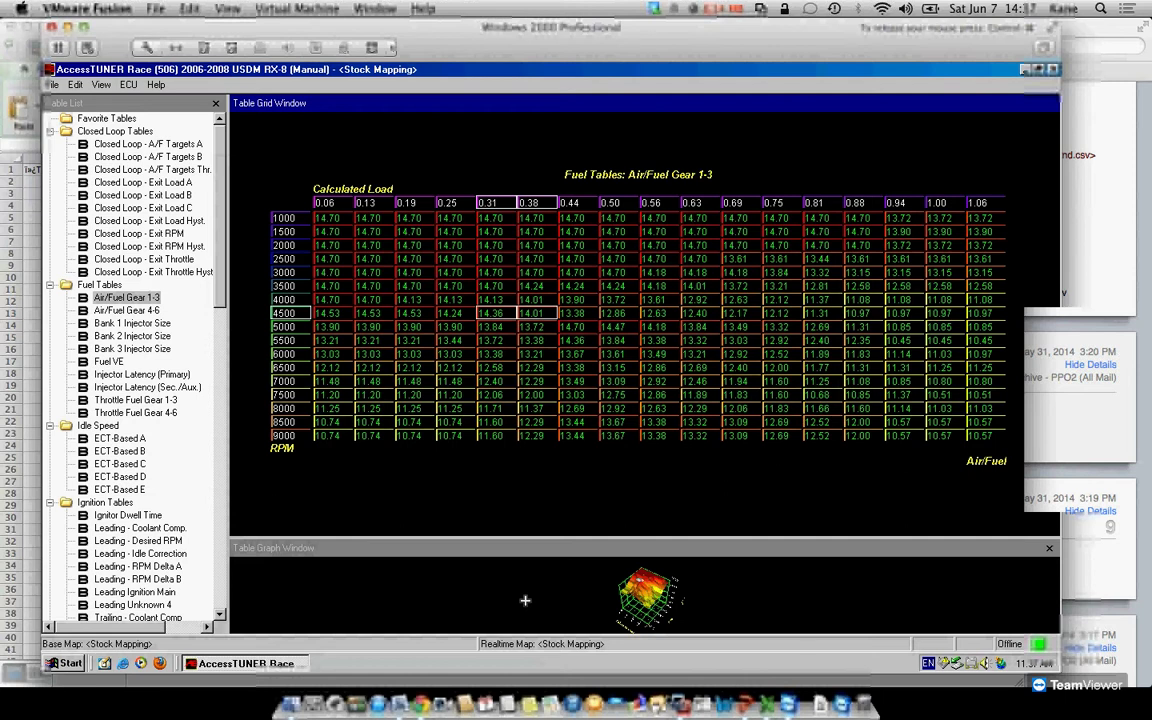
pyautogui.press('super+Tab')
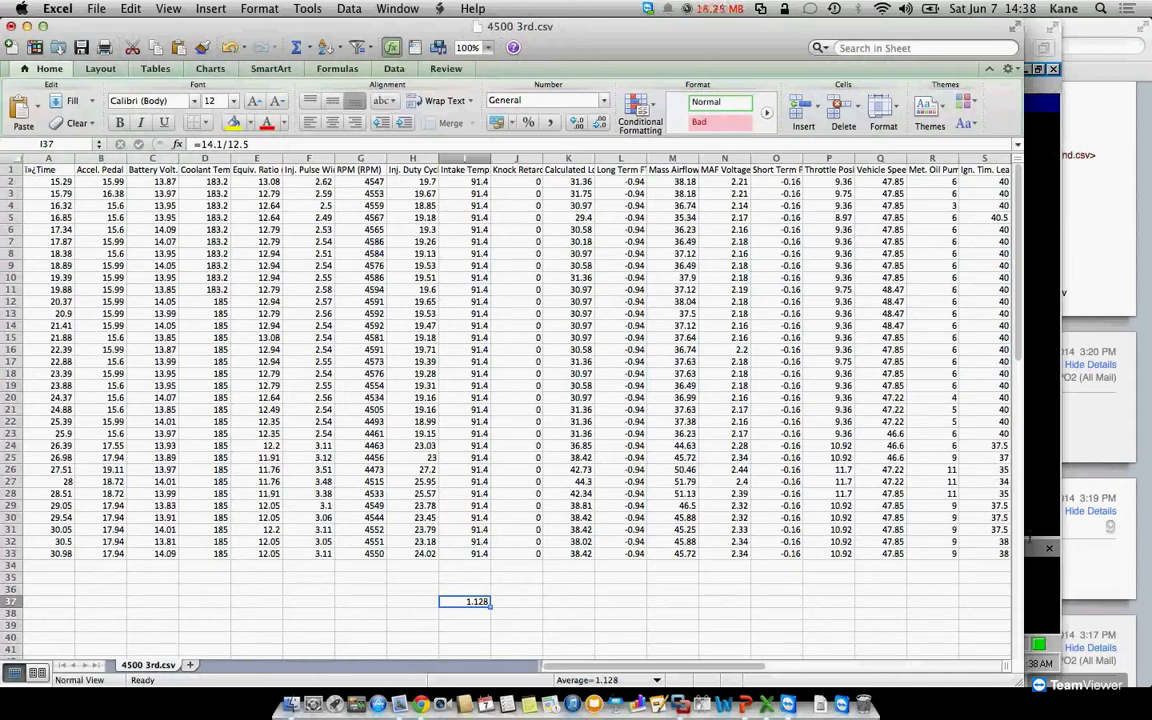
# Build a summary on a new sheet with RPM 4500, LOAD 33, MAF V 2.23, ACTUAL AFR 12.5, TARGET AFR 14.1 and DIFF 1.128.
pyautogui.click(1048, 548)
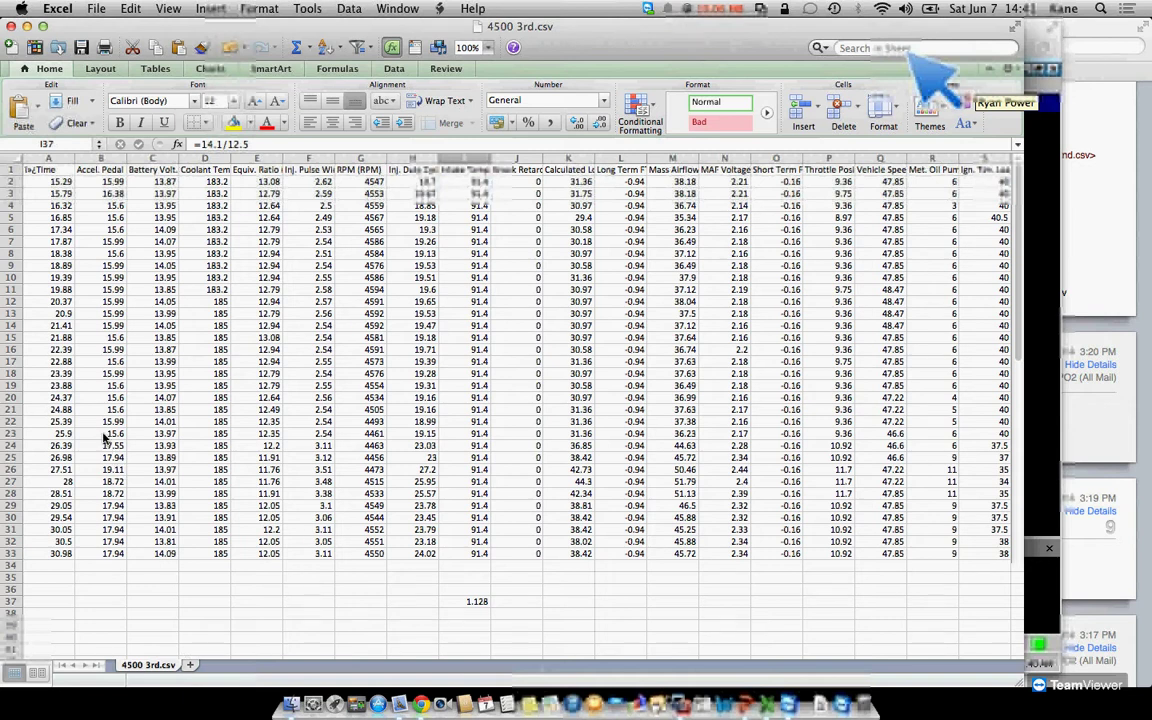
pyautogui.press('Delete')
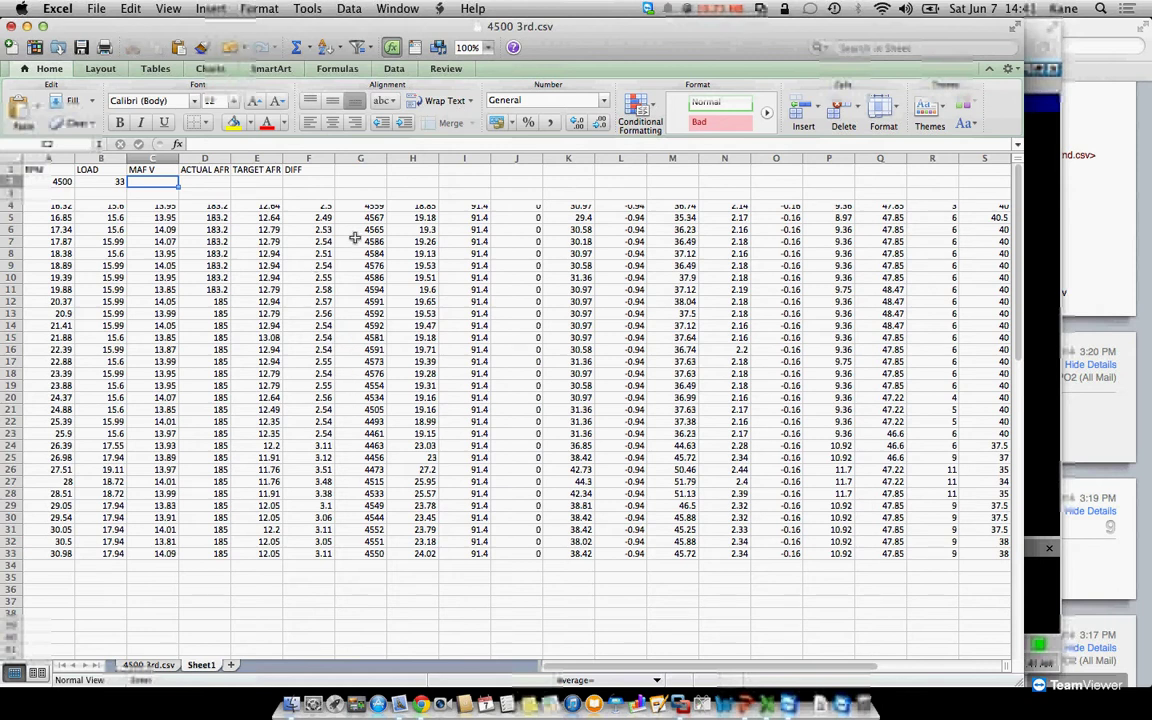
pyautogui.click(725, 158)
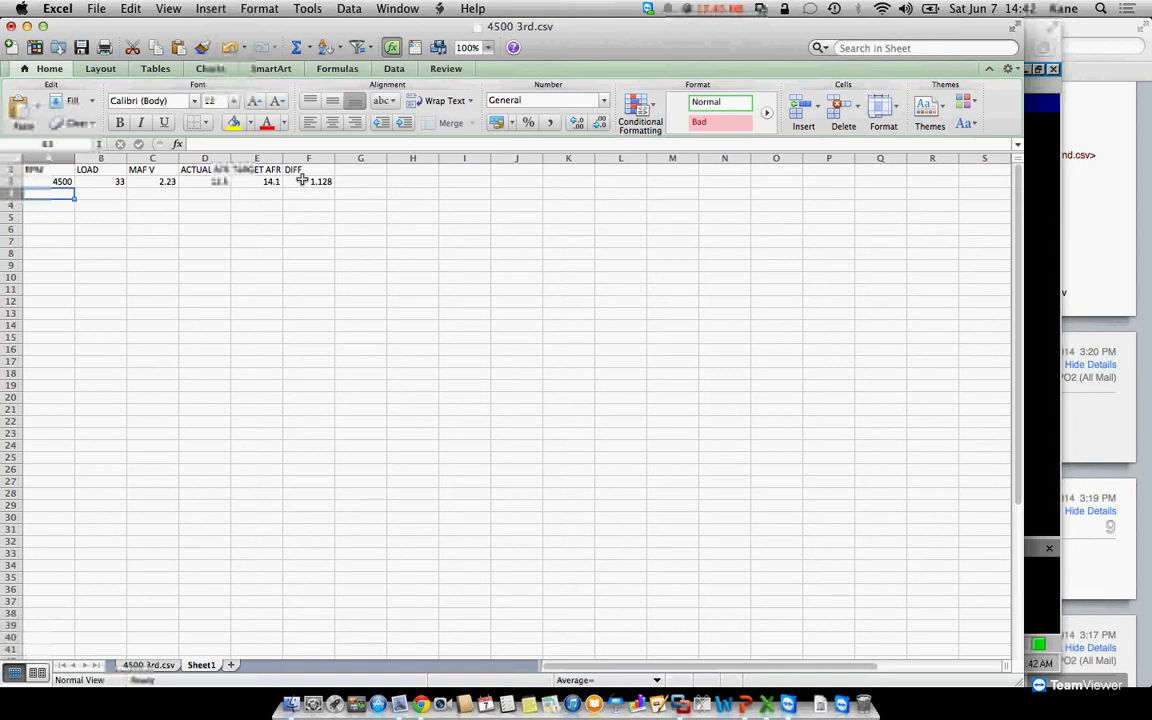
pyautogui.press('Right')
pyautogui.press('Right')
pyautogui.press('Right')
pyautogui.press('Right')
pyautogui.press('Right')
pyautogui.press('Down')
pyautogui.press('Down')
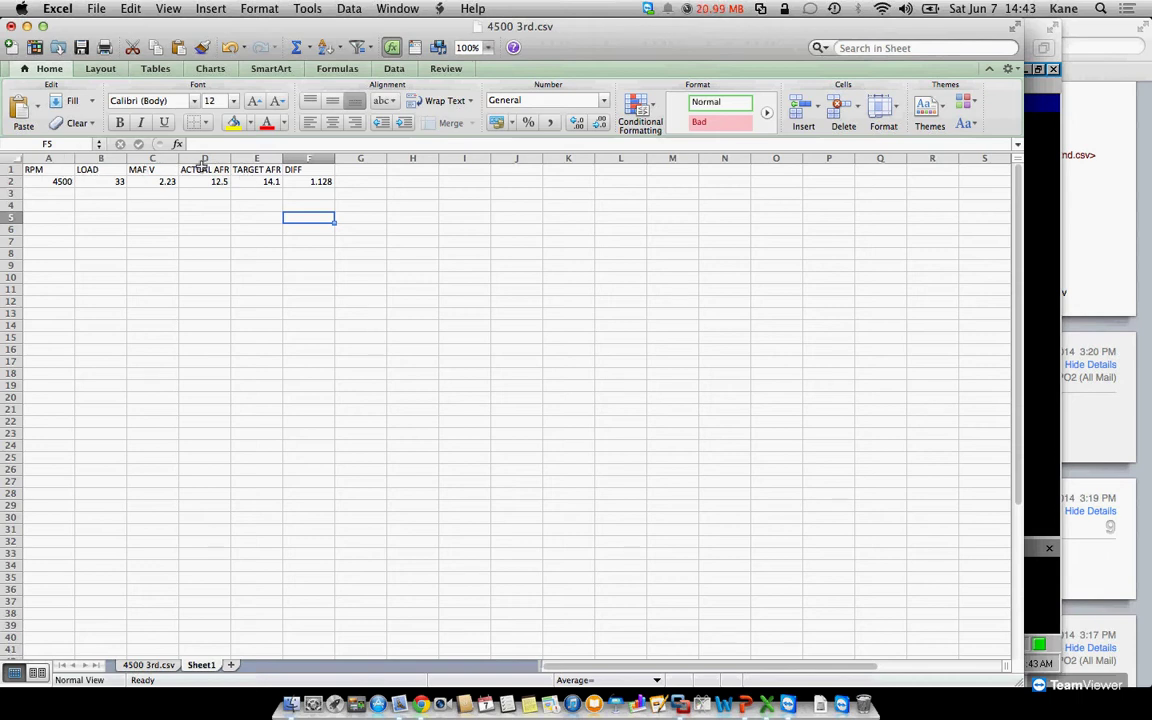
# Insert two columns before MAF V in the summary sheet and head them STFT and LTFT.
pyautogui.rightClick(145, 158)
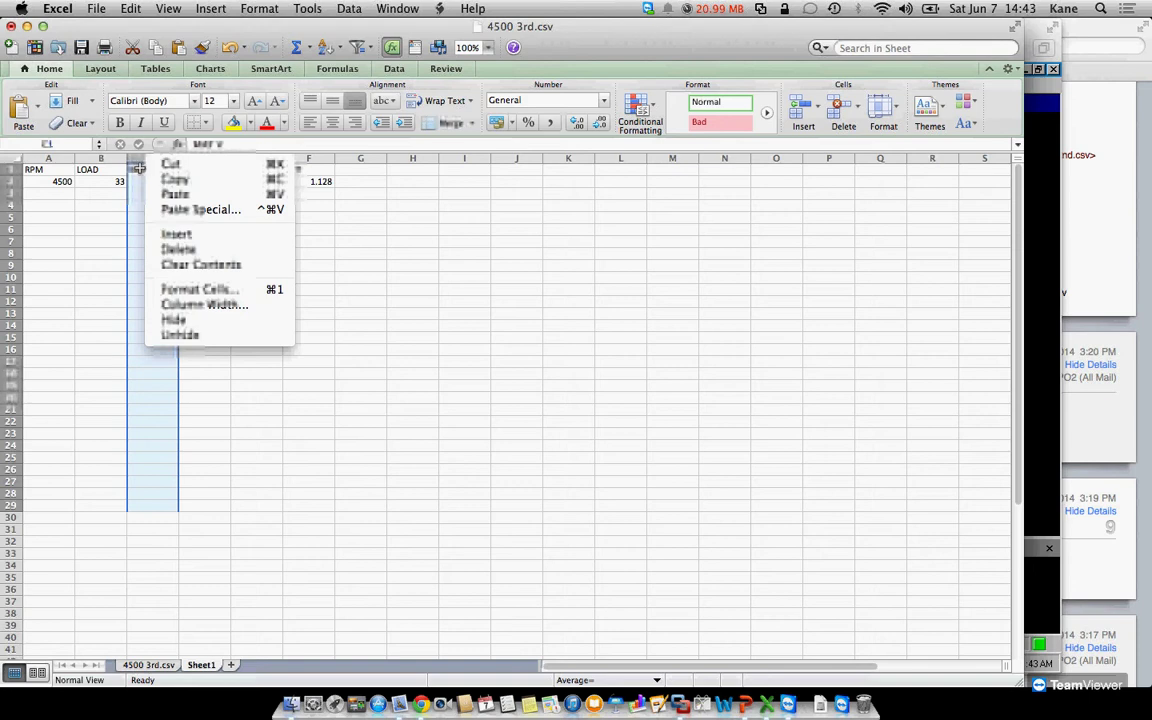
pyautogui.press('super+z')
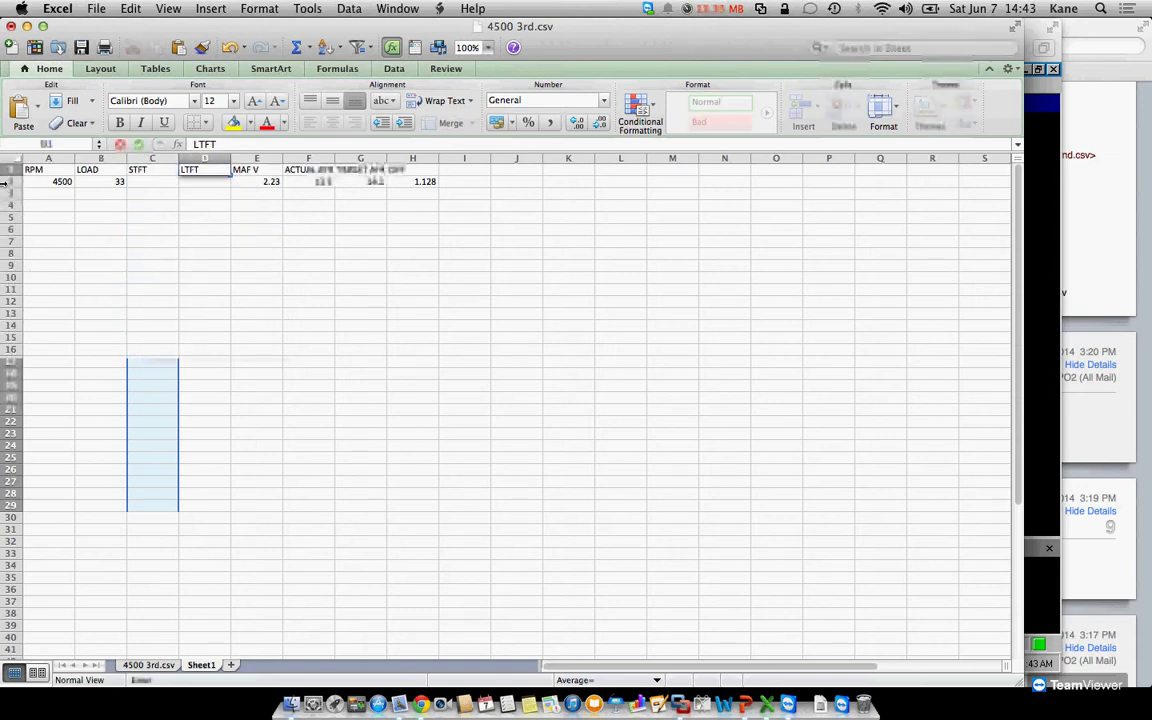
# Insert four rows above the 4500 RPM row and fill in RPM values 1500, 2000, 2500 and 3500.
pyautogui.rightClick(8, 181)
pyautogui.click(40, 260)
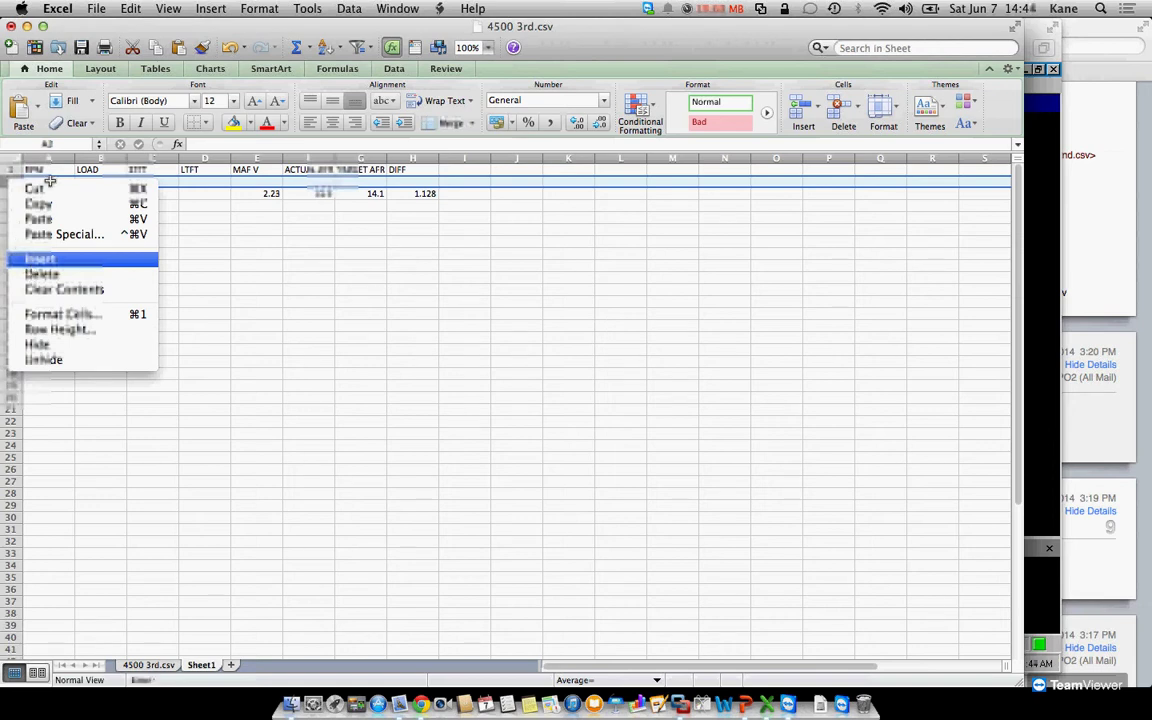
pyautogui.write('15')
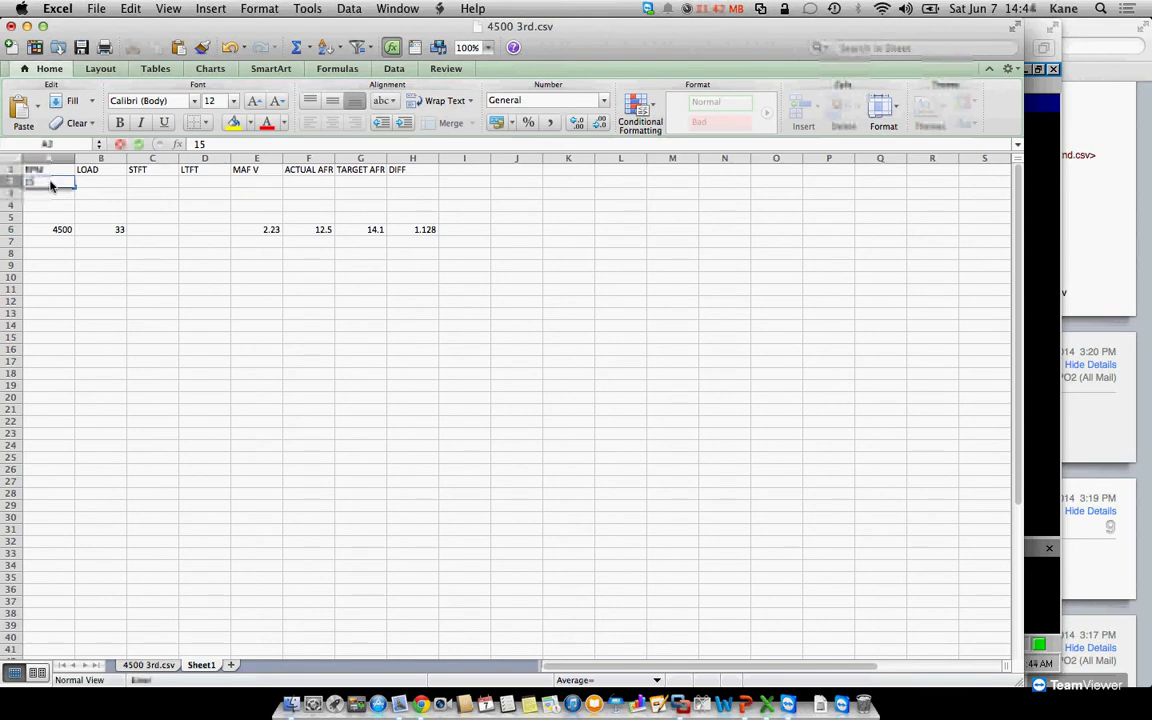
pyautogui.write('00')
pyautogui.press('Return')
pyautogui.write('2500')
pyautogui.press('Return')
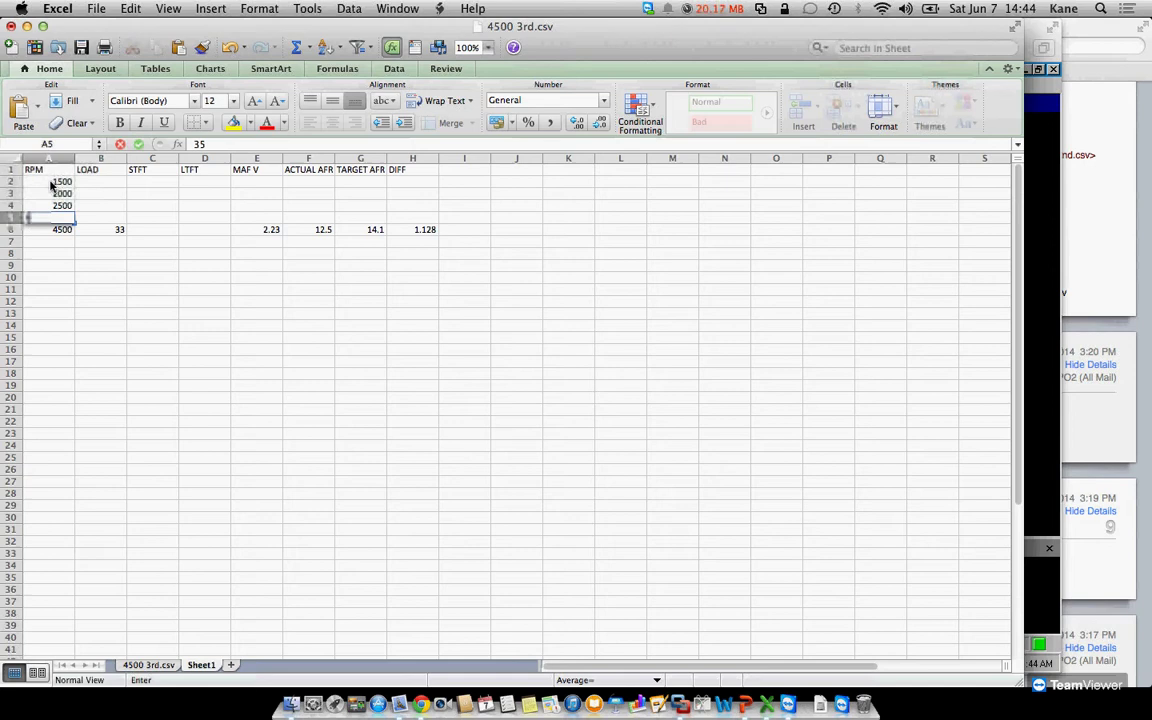
pyautogui.write('3500')
# Enter STFT values of -3, -3, -4 and -2 for the 1500, 2000, 2500 and 3500 RPM rows.
pyautogui.press('Up')
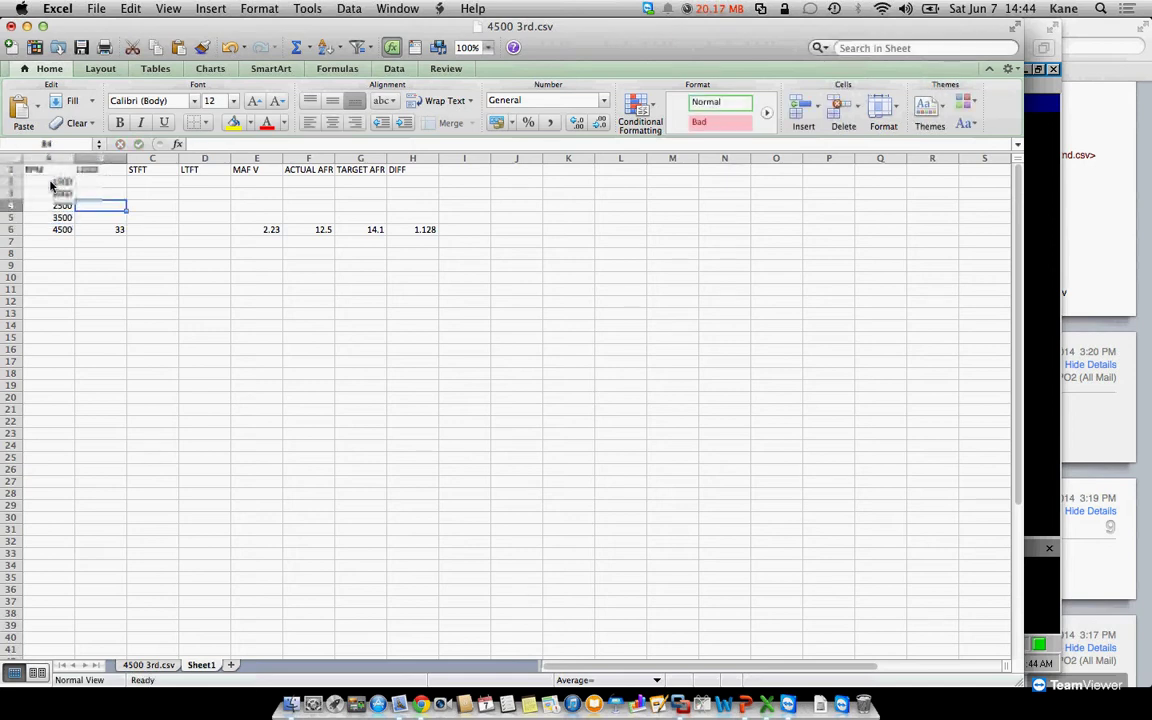
pyautogui.press('Up')
pyautogui.press('Up')
pyautogui.press('Right')
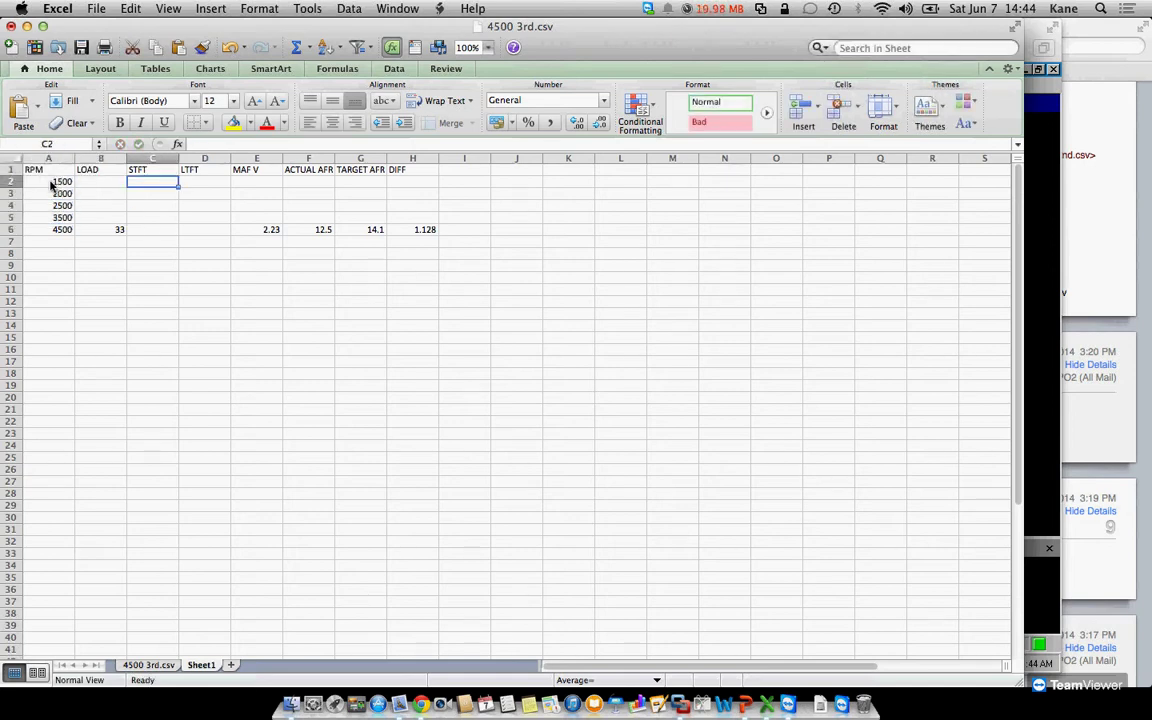
pyautogui.write('-3')
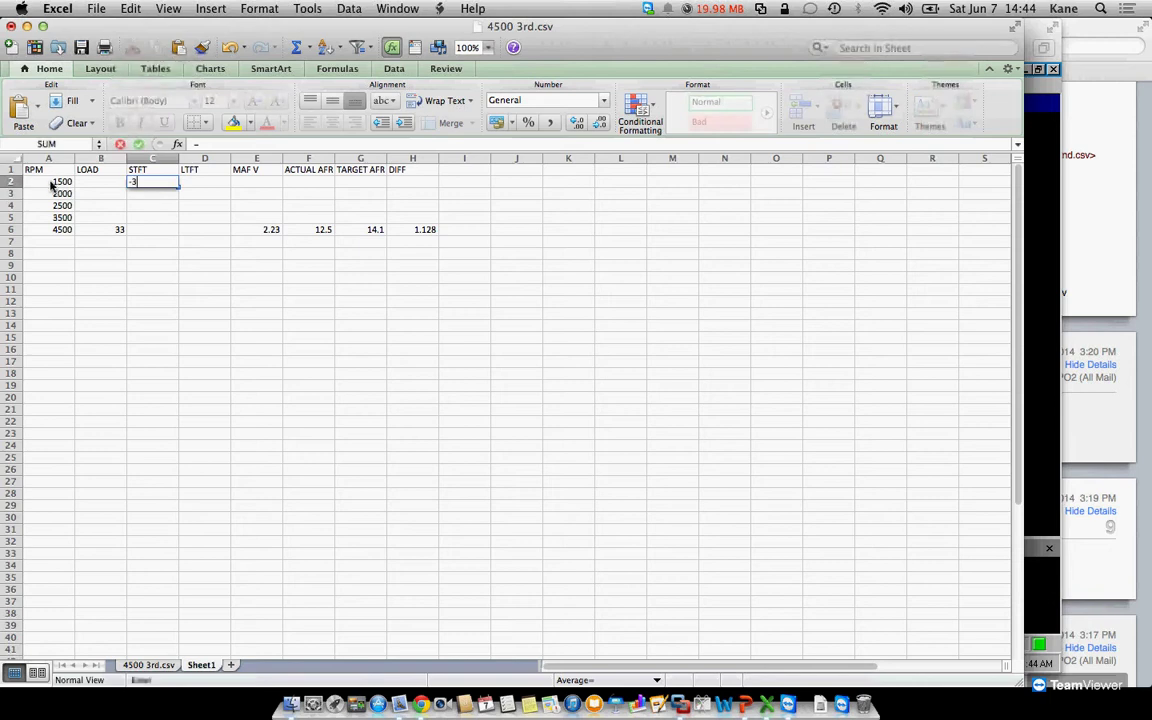
pyautogui.press('Return')
pyautogui.write('-3')
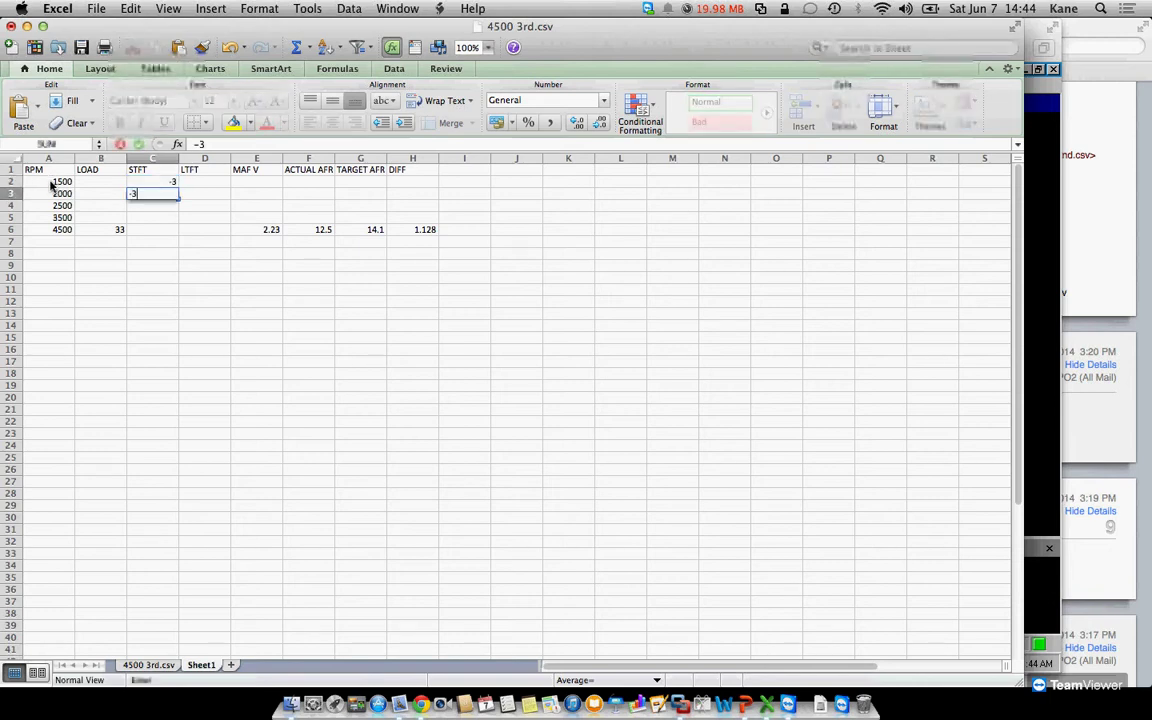
pyautogui.press('Return')
pyautogui.write('-4')
pyautogui.press('Return')
pyautogui.write('-2')
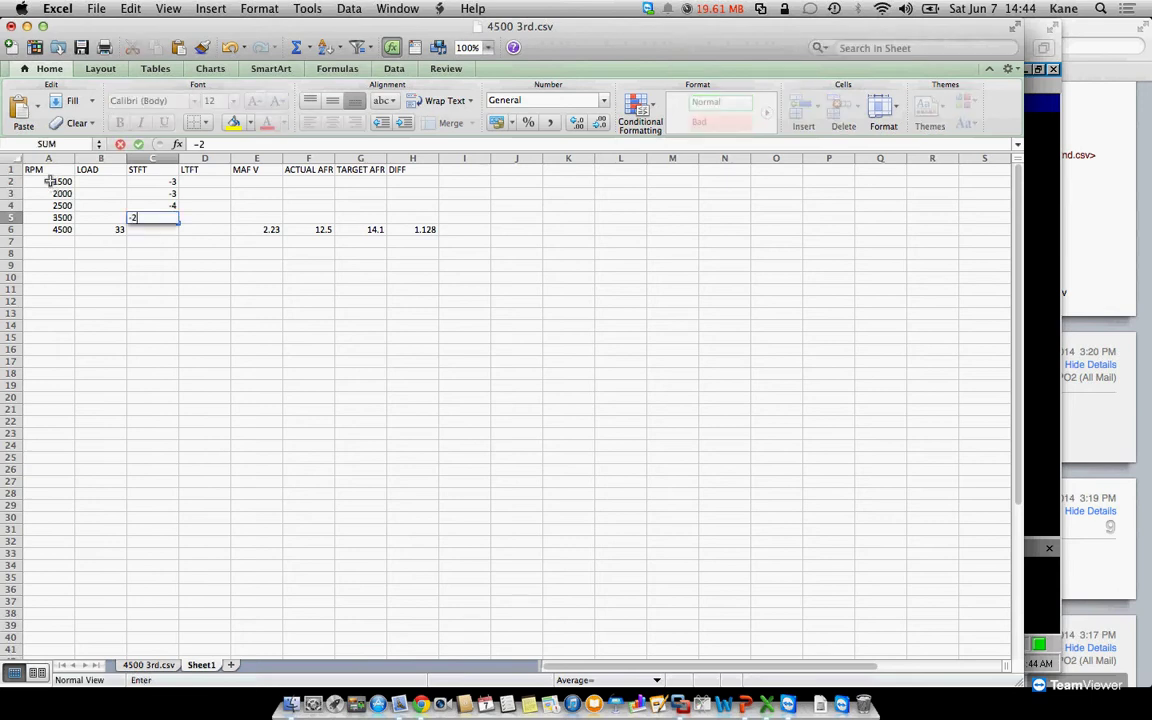
pyautogui.press('Return')
# Enter LTFT values of 0 for the 1500, 2000, 2500 and 3500 RPM rows.
pyautogui.click(211, 182)
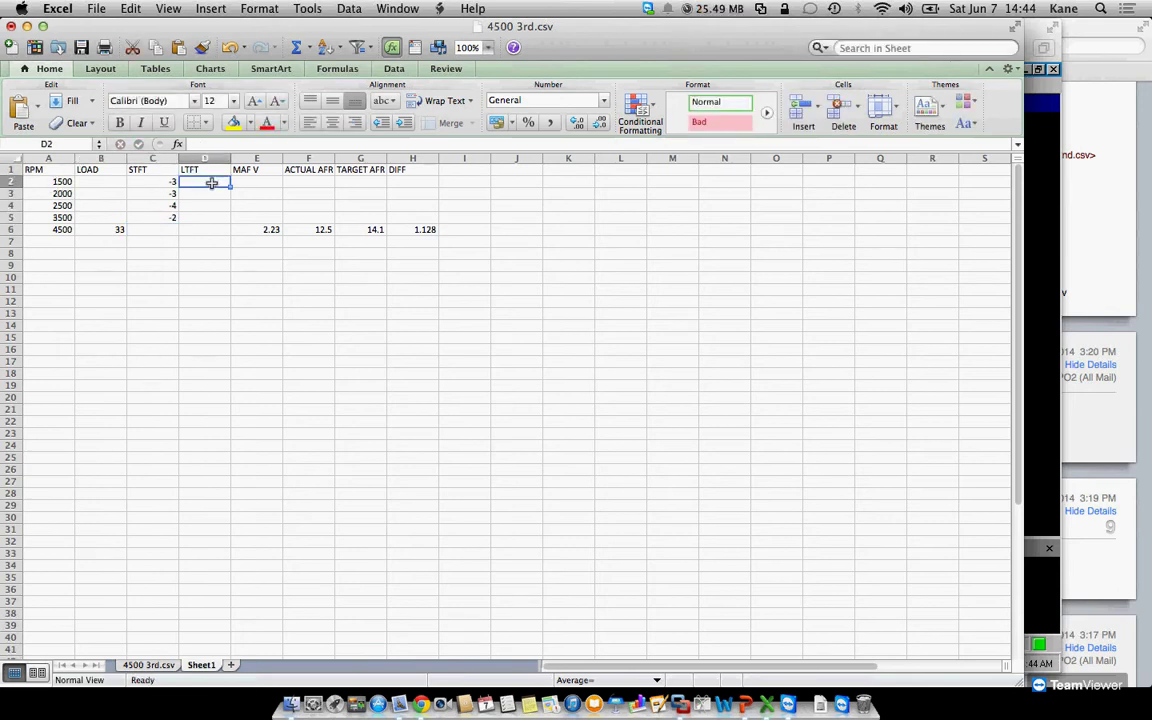
pyautogui.write('0')
pyautogui.press('Return')
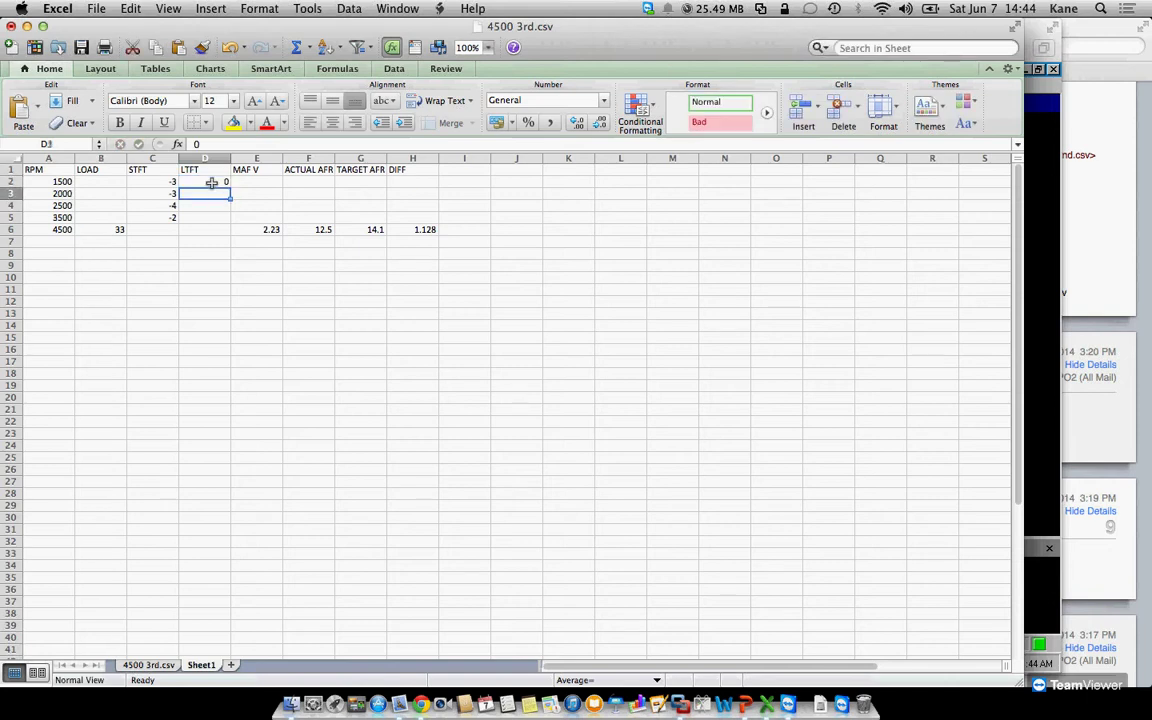
pyautogui.write('0')
pyautogui.press('Return')
pyautogui.write('0')
pyautogui.press('Return')
pyautogui.write('0')
pyautogui.press('Return')
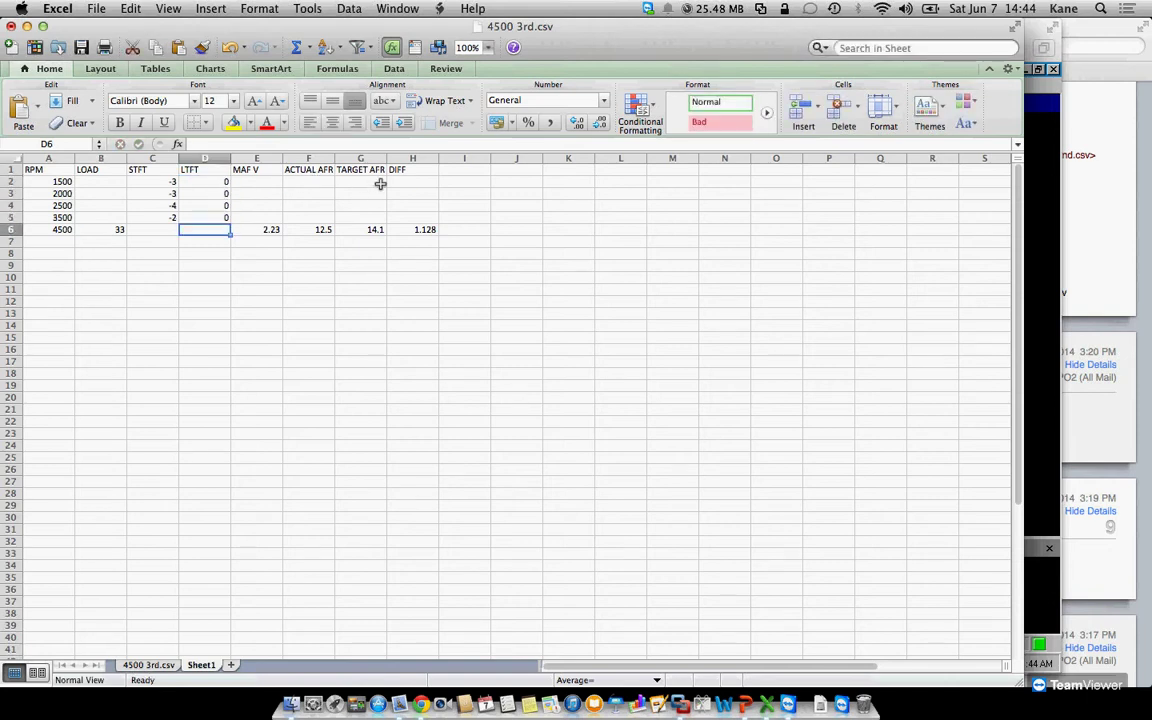
# Enter MAF V values 1.23, 2.1, 2.1 and 2.2 for the 1500 to 3500 RPM rows and fill their empty AFR cells yellow.
pyautogui.click(262, 183)
pyautogui.write('1.23')
pyautogui.press('Return')
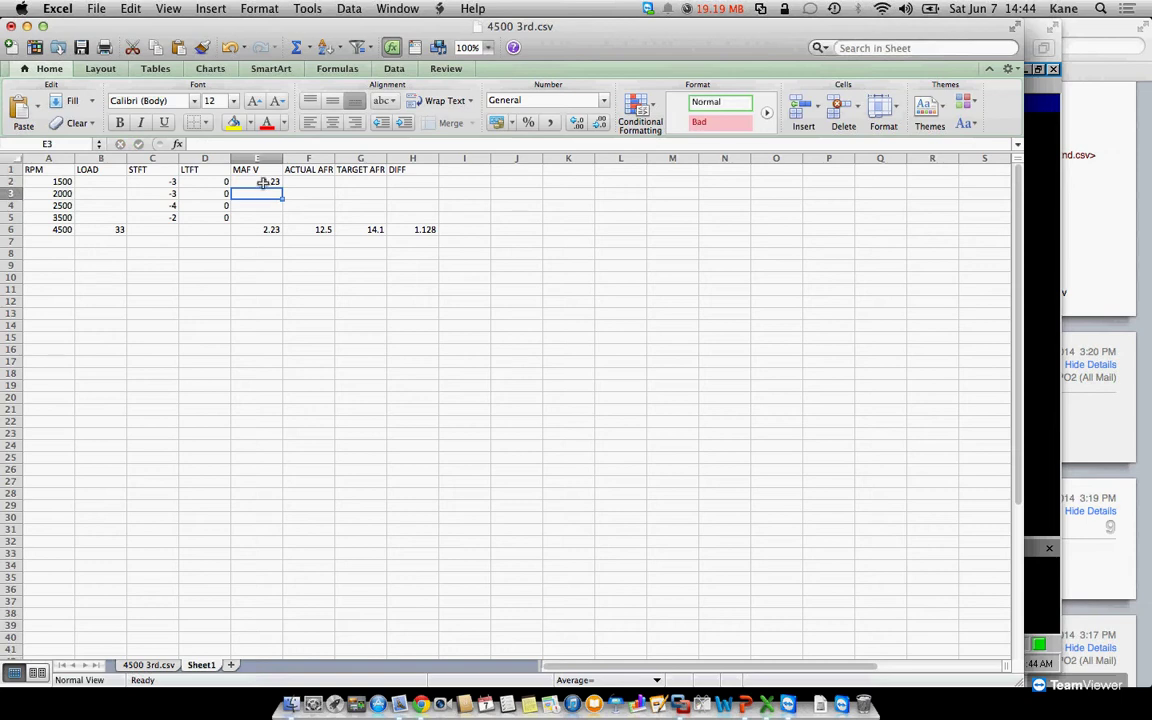
pyautogui.write('2.1')
pyautogui.press('Return')
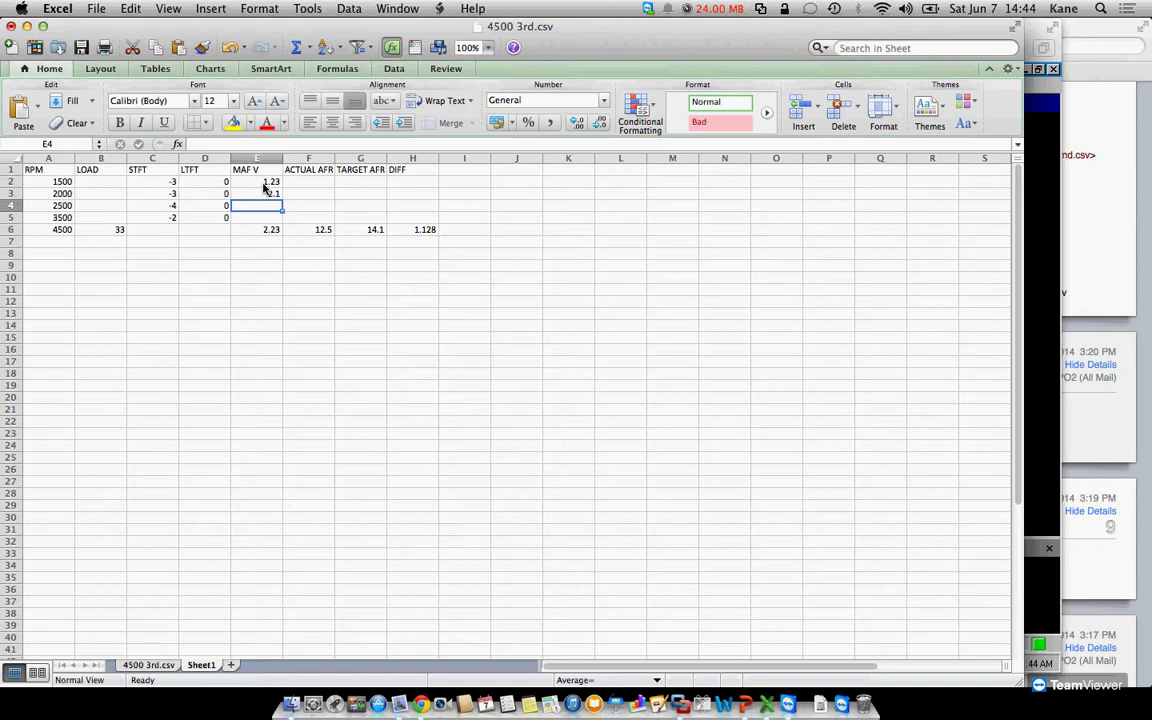
pyautogui.moveTo(300, 182); pyautogui.dragTo(370, 217)
pyautogui.click(233, 122)
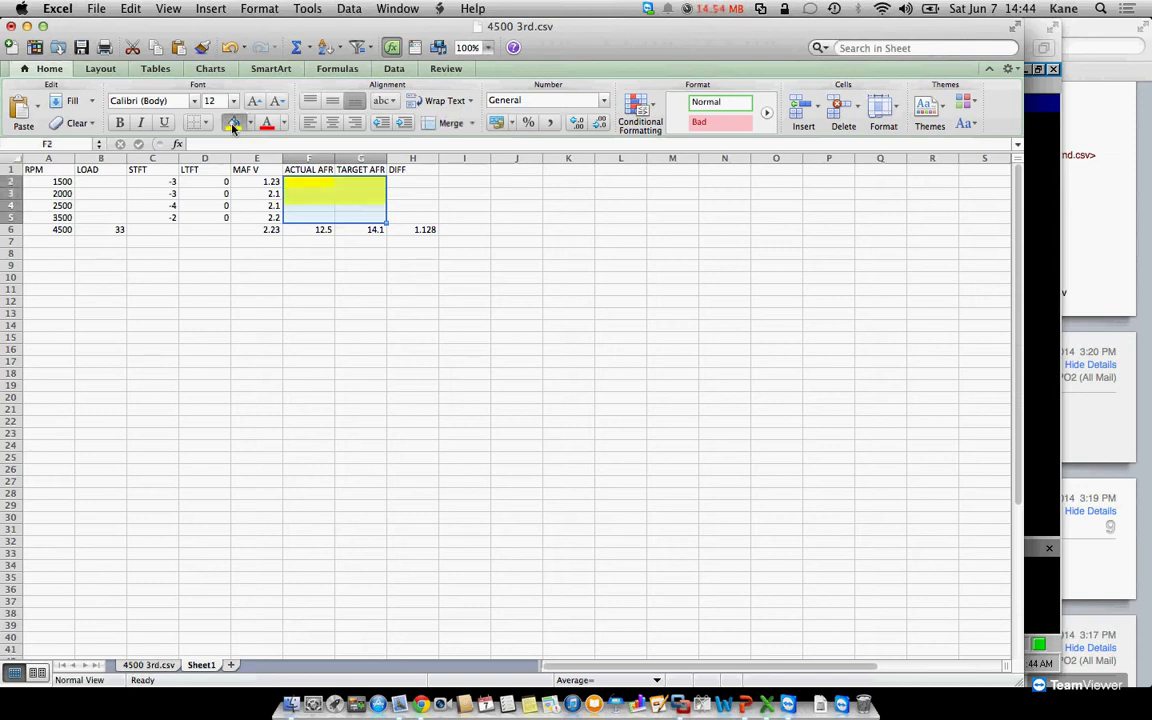
# Calculate DIFF in the 1500 RPM row as the sum of its STFT and LTFT cells, =SUM(C2:D2).
pyautogui.click(422, 180)
pyautogui.write('=')
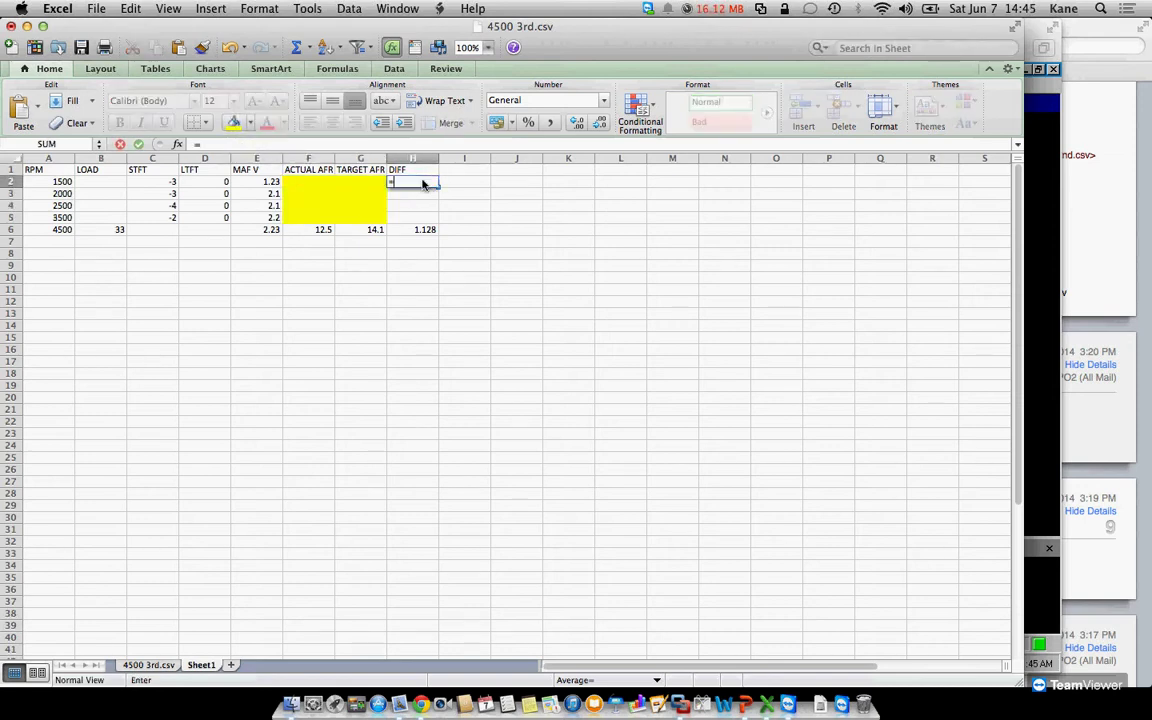
pyautogui.click(168, 182)
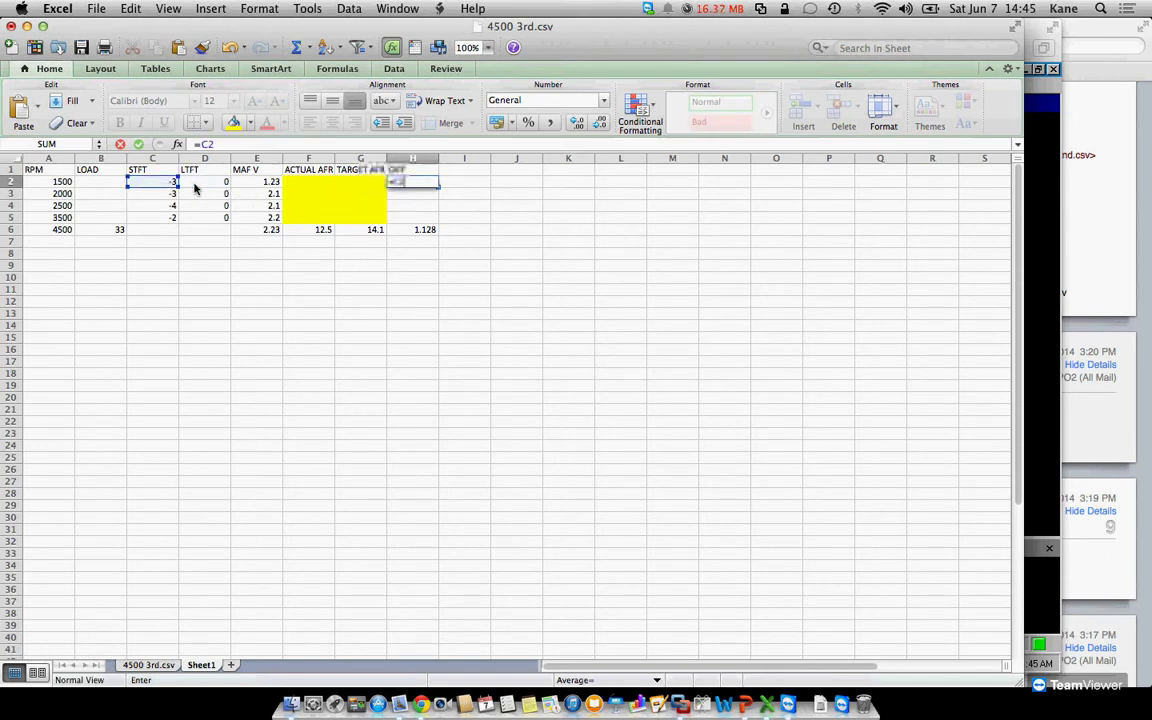
pyautogui.keyDown('shift'); pyautogui.click(197, 189); pyautogui.keyUp('shift')
pyautogui.press('Return')
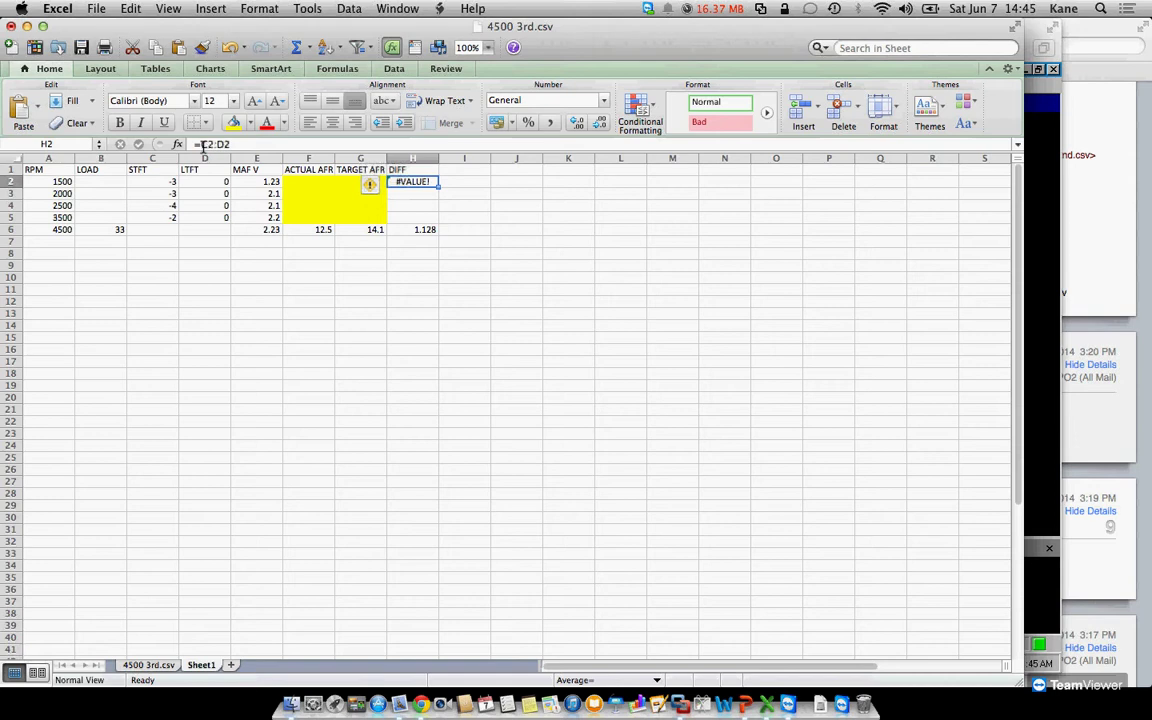
pyautogui.click(203, 145)
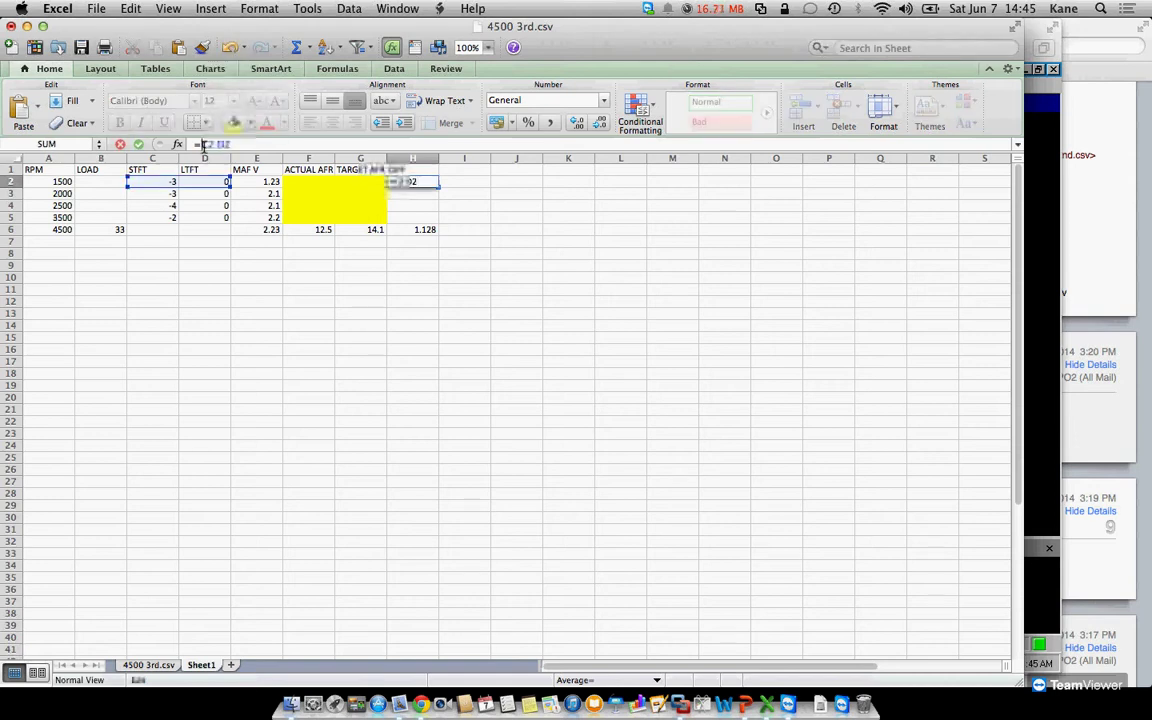
pyautogui.write('SUM(')
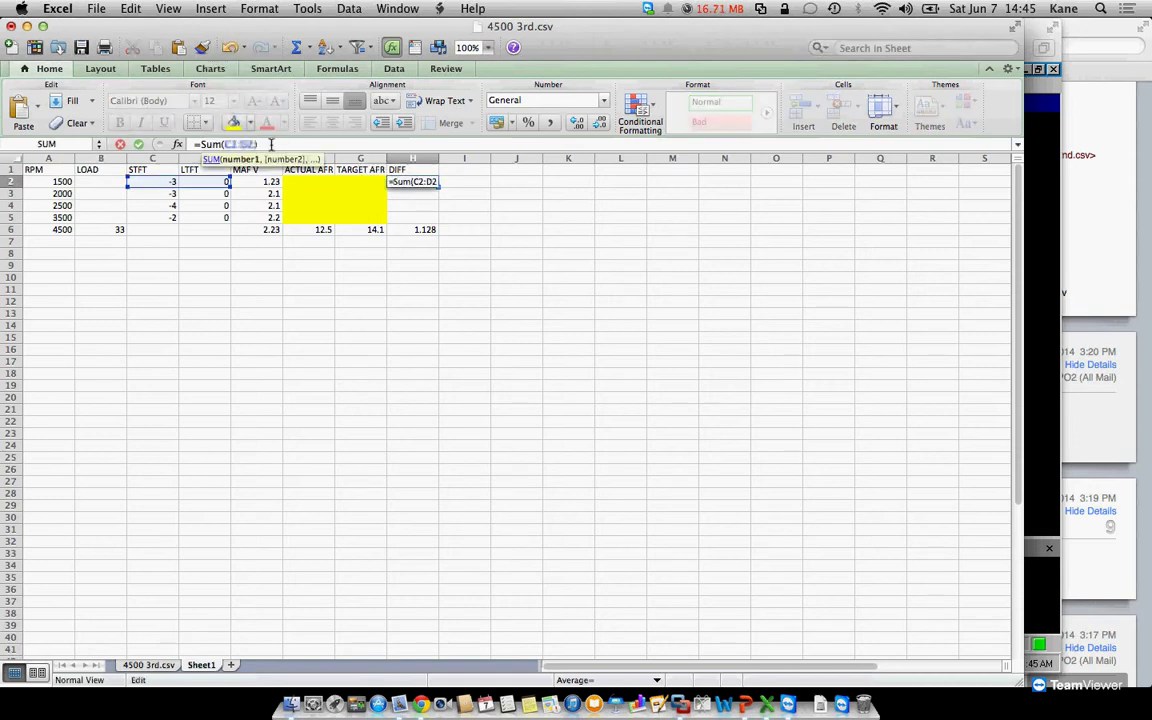
pyautogui.press('Return')
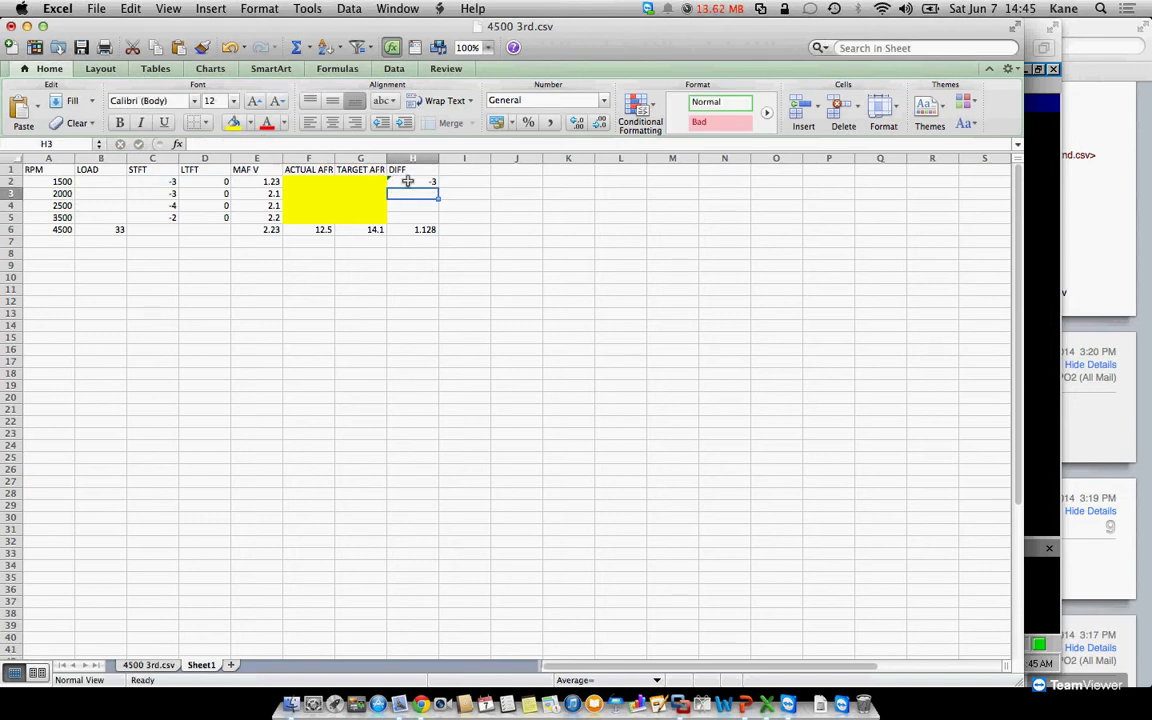
# Copy the DIFF formula from the 1500 RPM row into the 2000, 2500 and 3500 RPM rows.
pyautogui.click(407, 181)
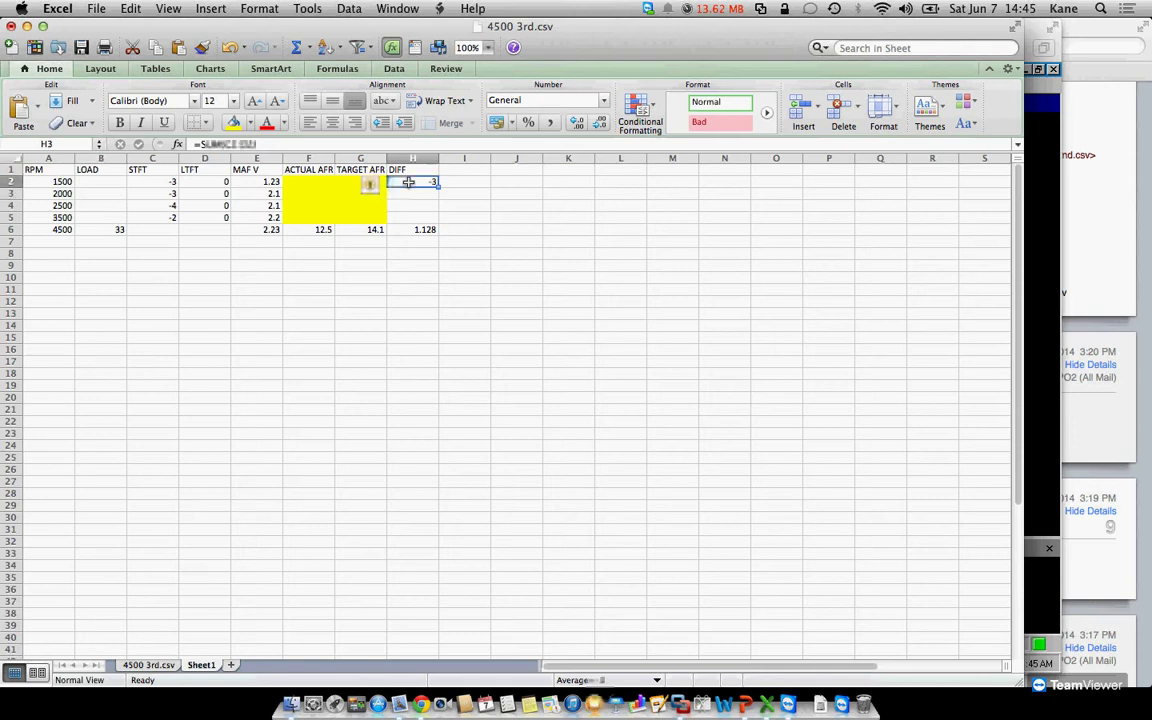
pyautogui.press('super+c')
pyautogui.press('Down')
pyautogui.hotkey('shift', 'Down')
pyautogui.hotkey('shift', 'Down')
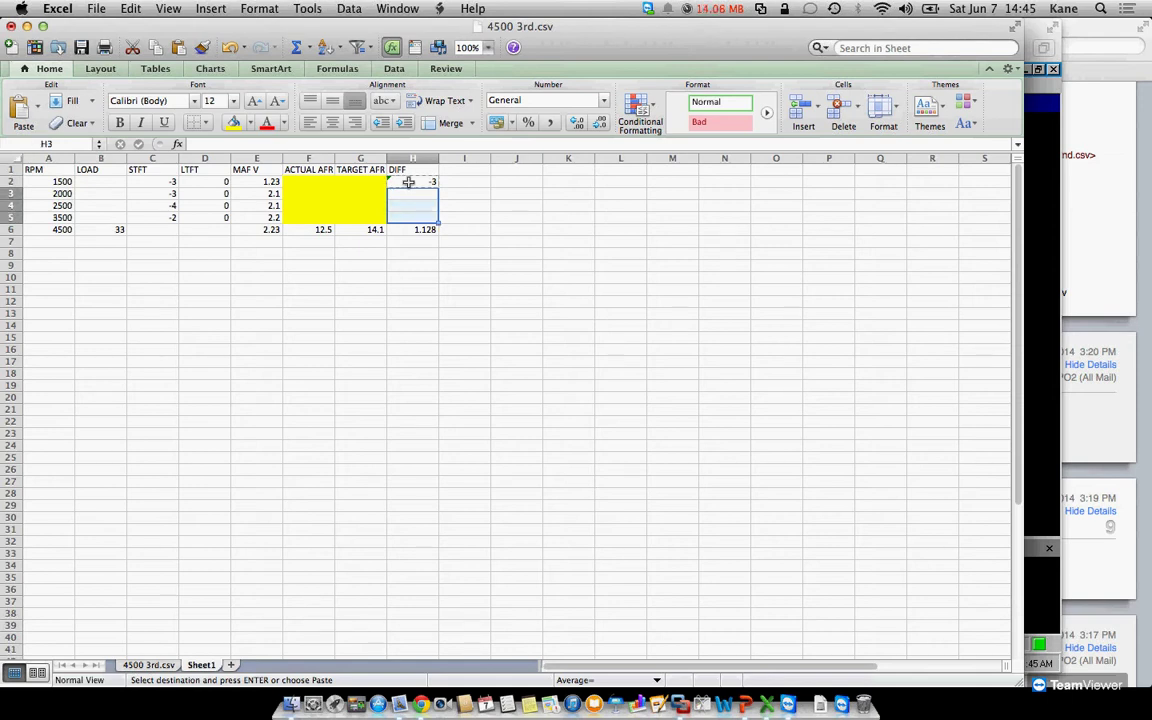
pyautogui.press('super+v')
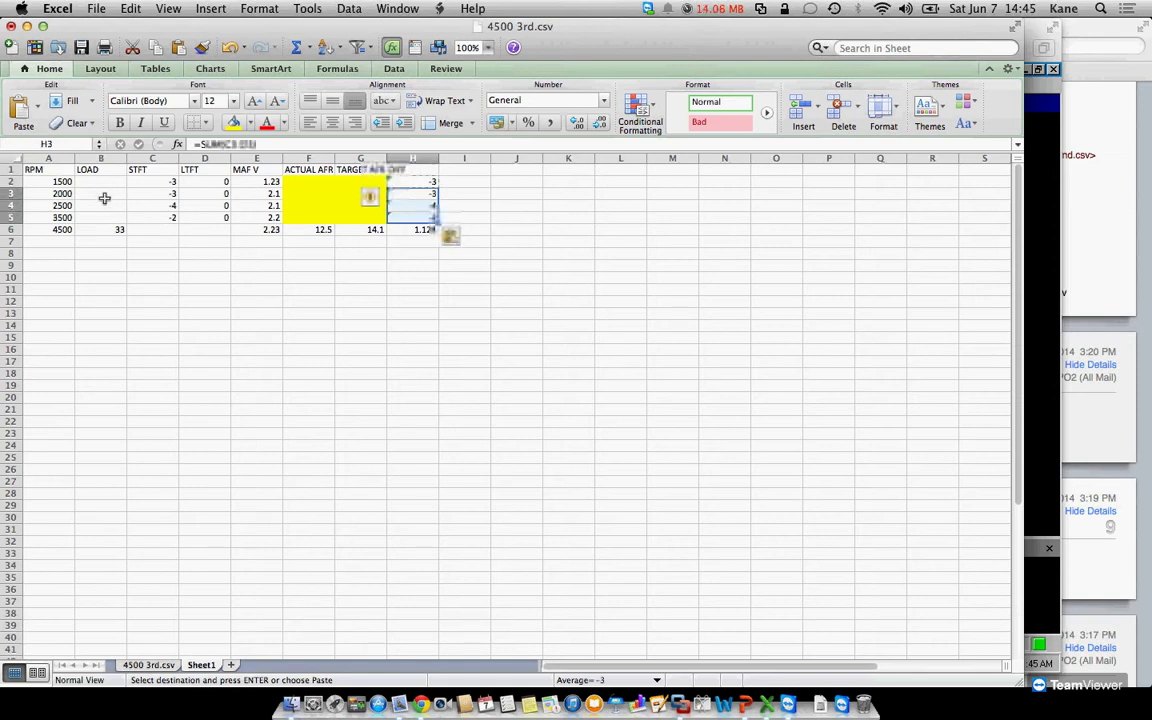
# Add RPM values 5000, 5500, 6000 and 6500 in the rows below 4500.
pyautogui.click(64, 241)
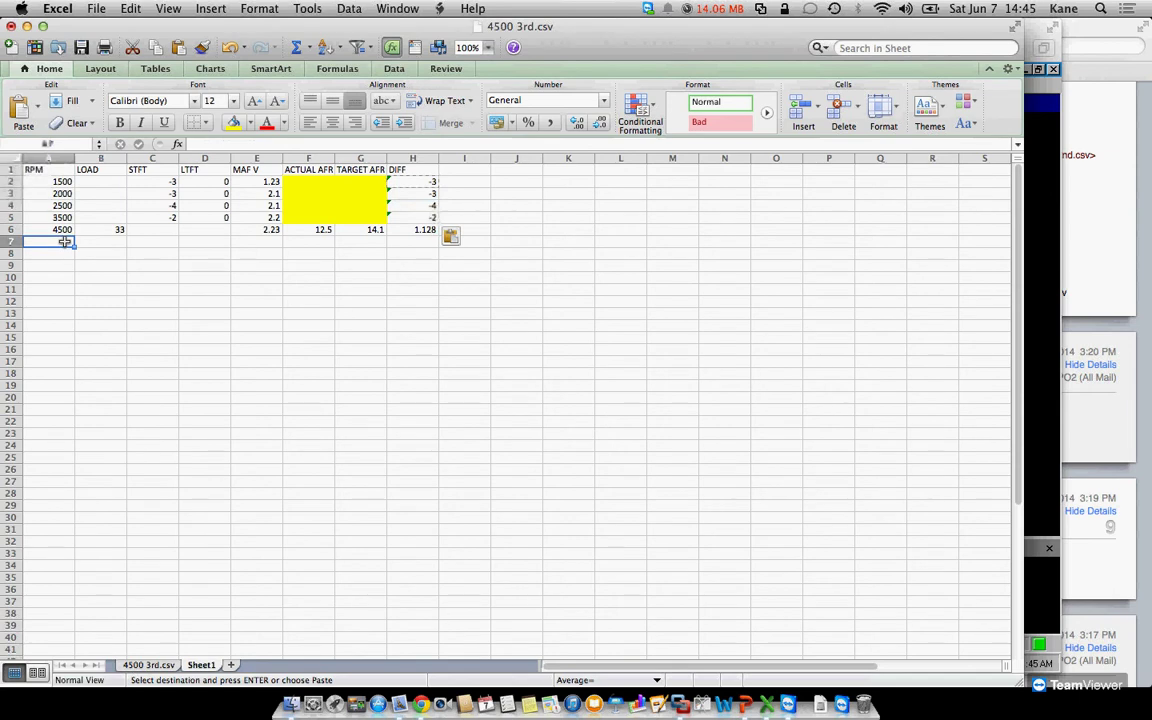
pyautogui.write('500')
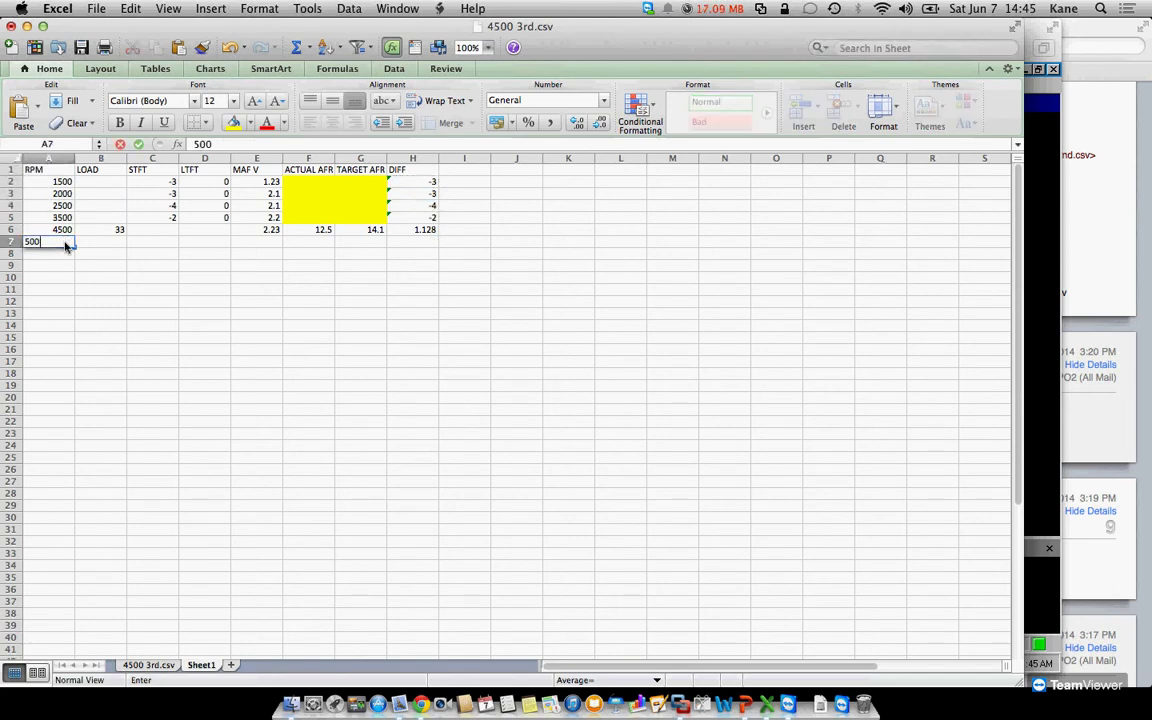
pyautogui.press('Return')
pyautogui.click(64, 243)
pyautogui.doubleClick(65, 243)
pyautogui.write('0')
pyautogui.press('Return')
pyautogui.write('5500')
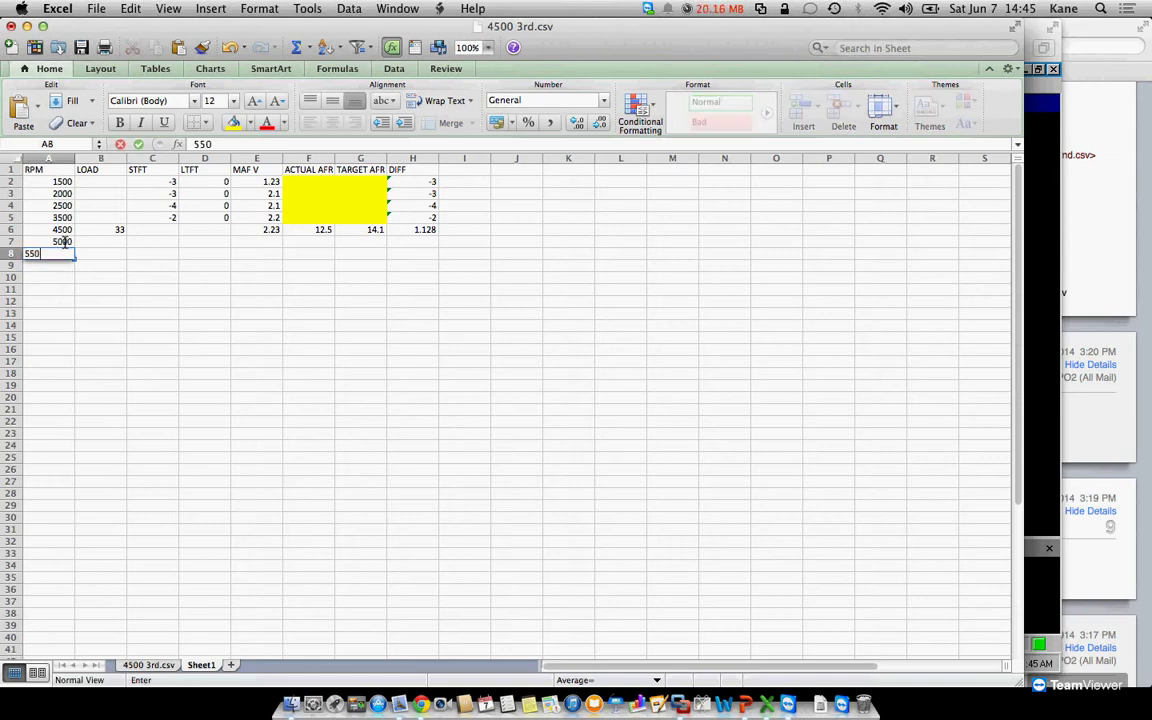
pyautogui.press('Return')
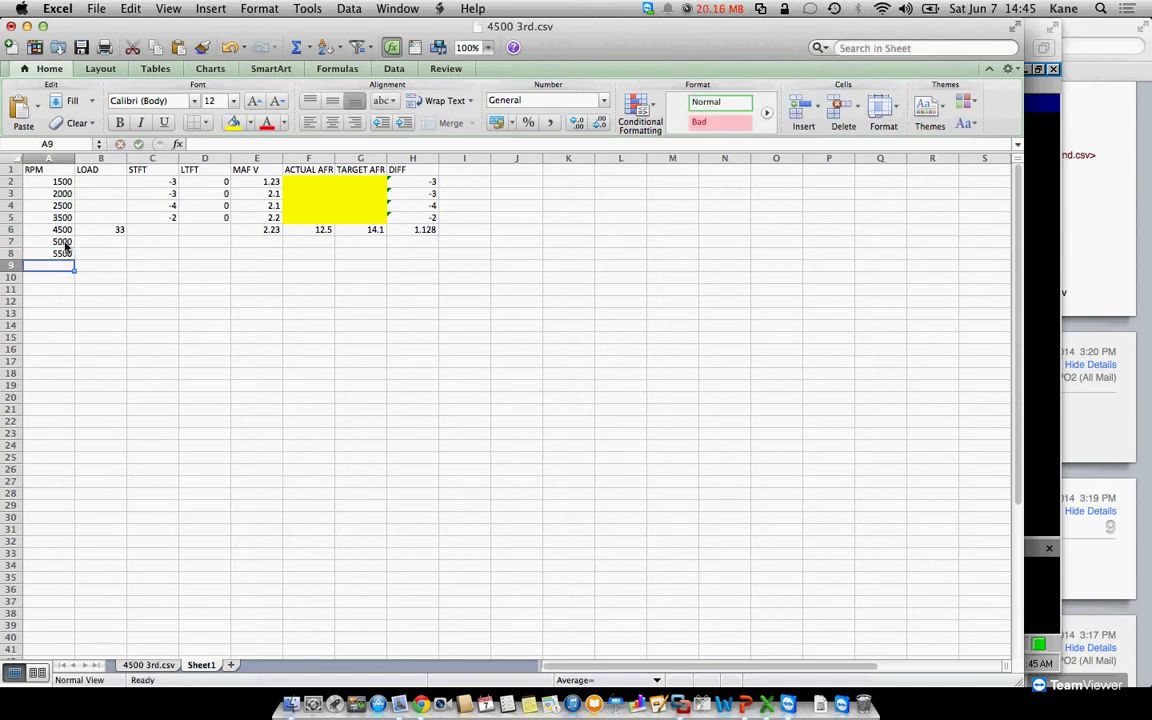
pyautogui.write('60')
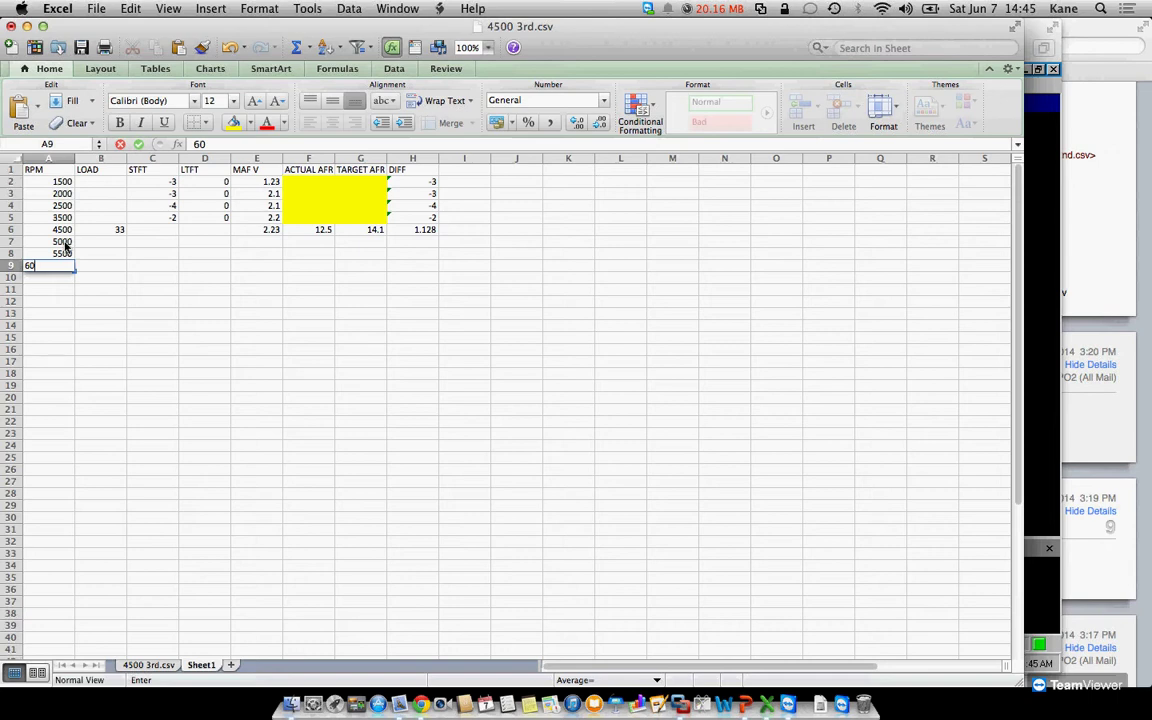
pyautogui.write('00')
pyautogui.press('Return')
pyautogui.write('6500')
pyautogui.press('Return')
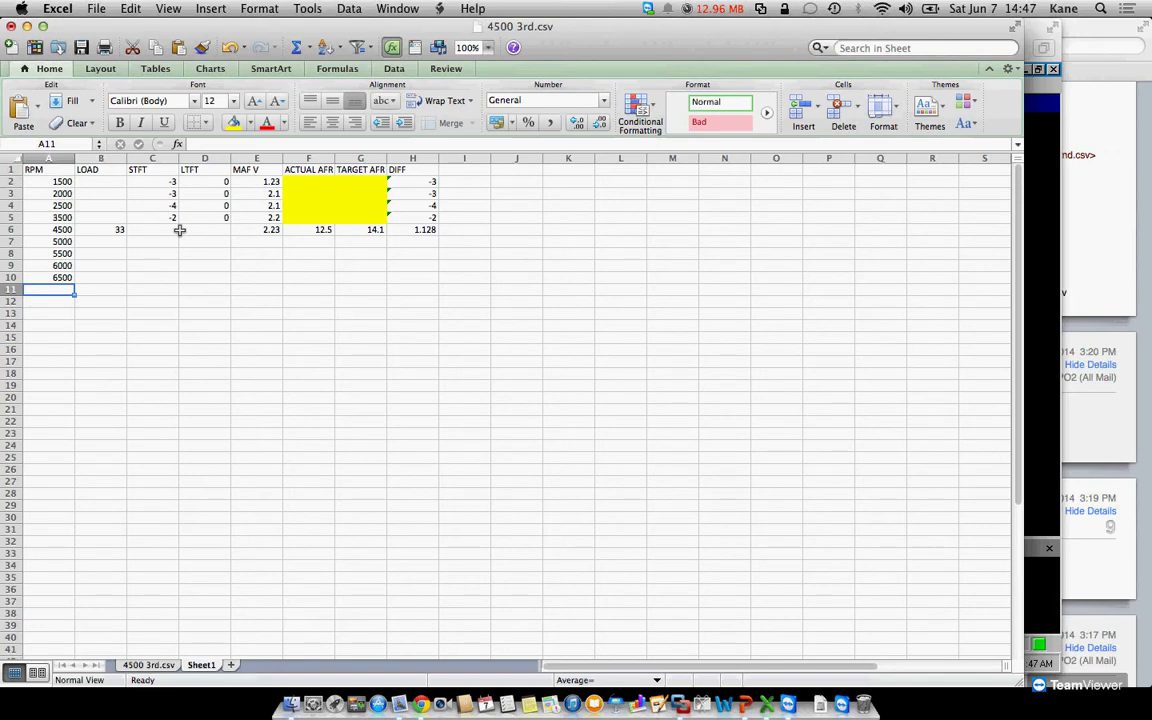
# Set the STFT values to 0 for the 1500, 2000, 2500 and 3500 RPM rows.
pyautogui.click(169, 181)
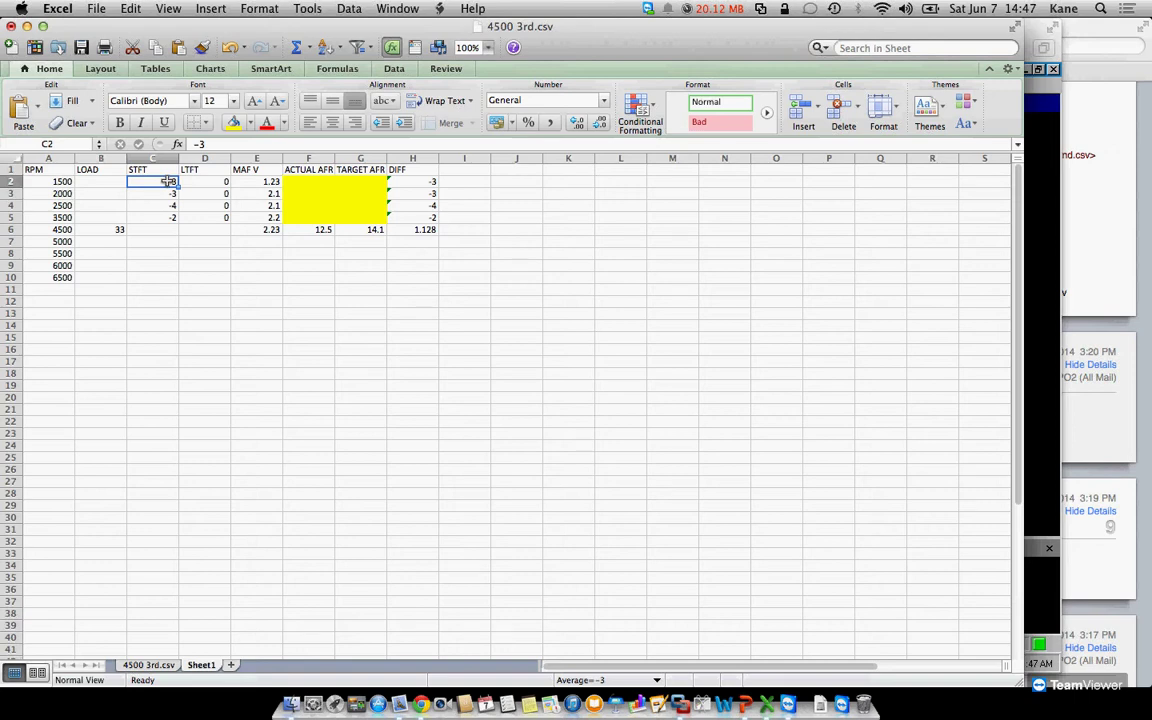
pyautogui.press('super+z')
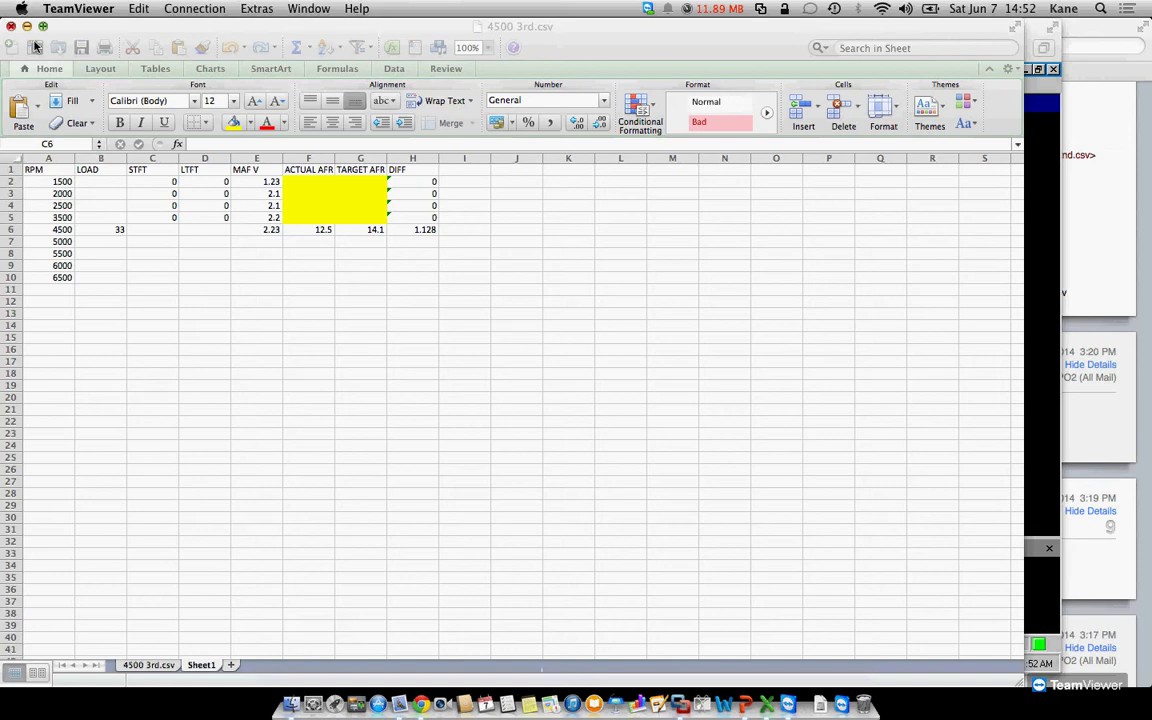
# Switch to AccessTUNER Race in the Windows virtual machine and examine the Air/Fuel Gear 1-3 fuel table.
pyautogui.press('super+Tab')
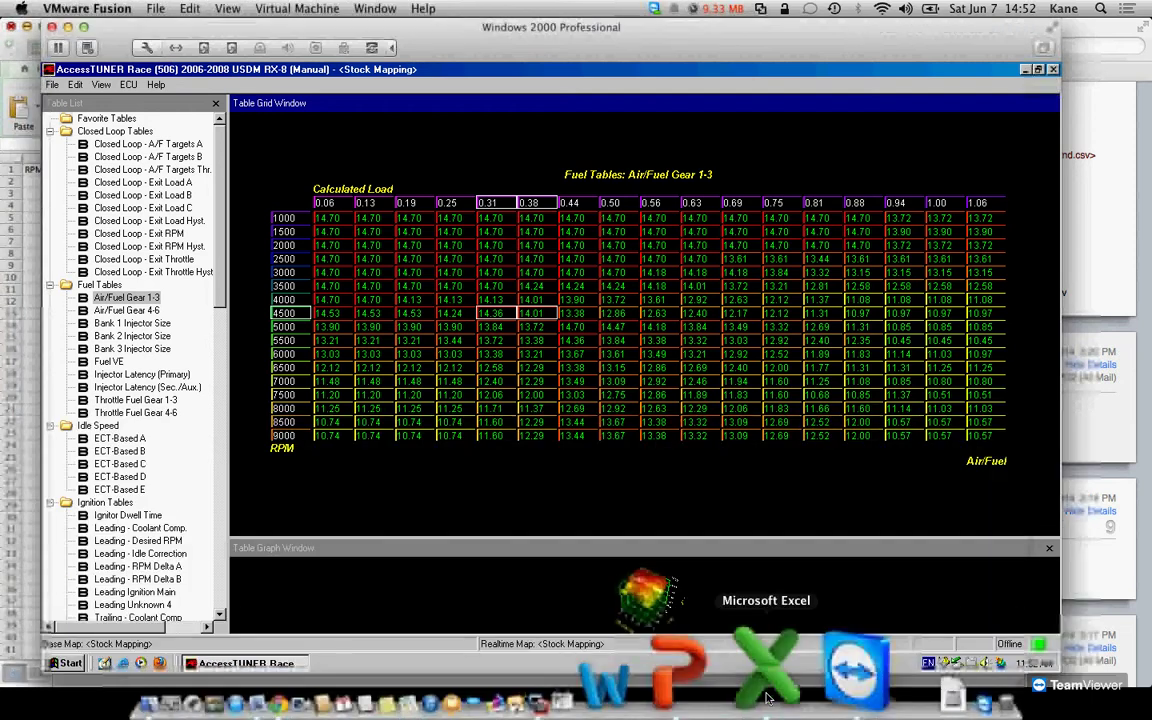
pyautogui.rightClick(767, 701)
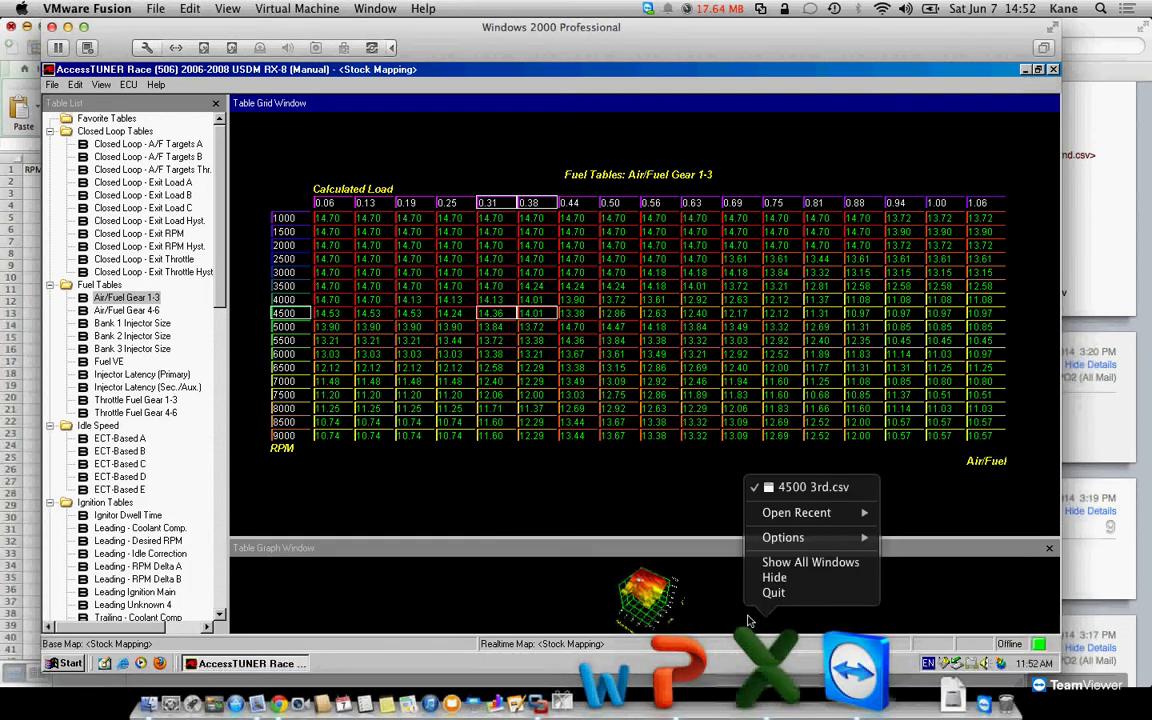
pyautogui.click(776, 595)
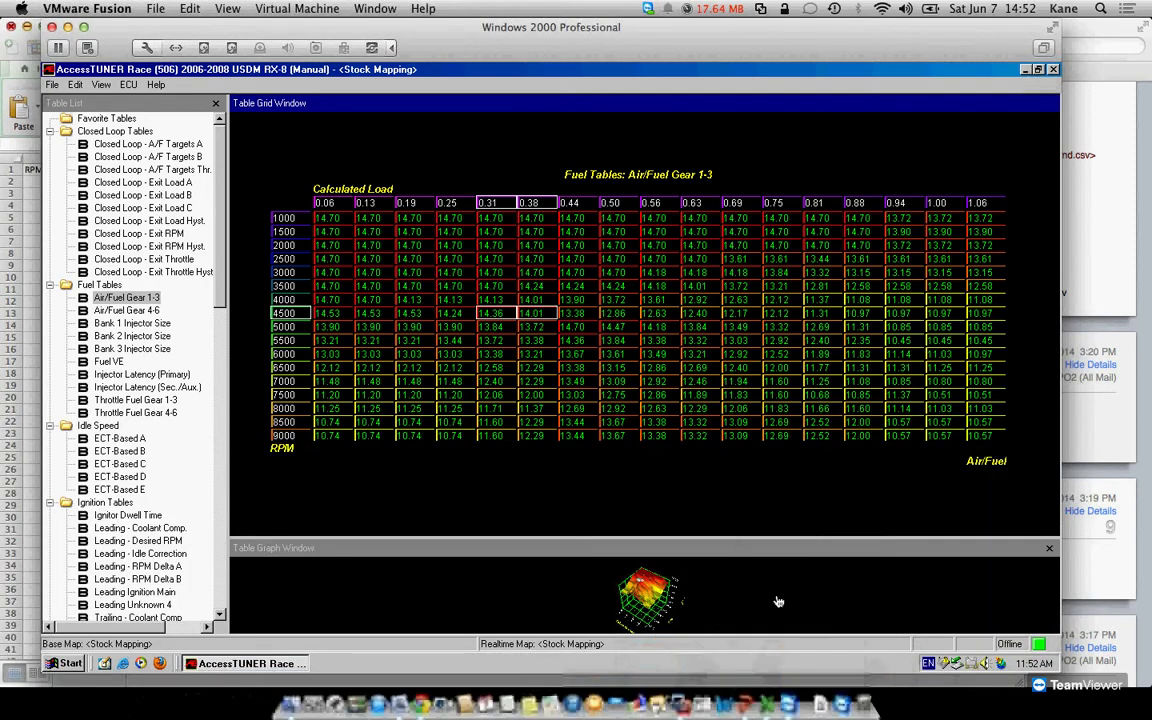
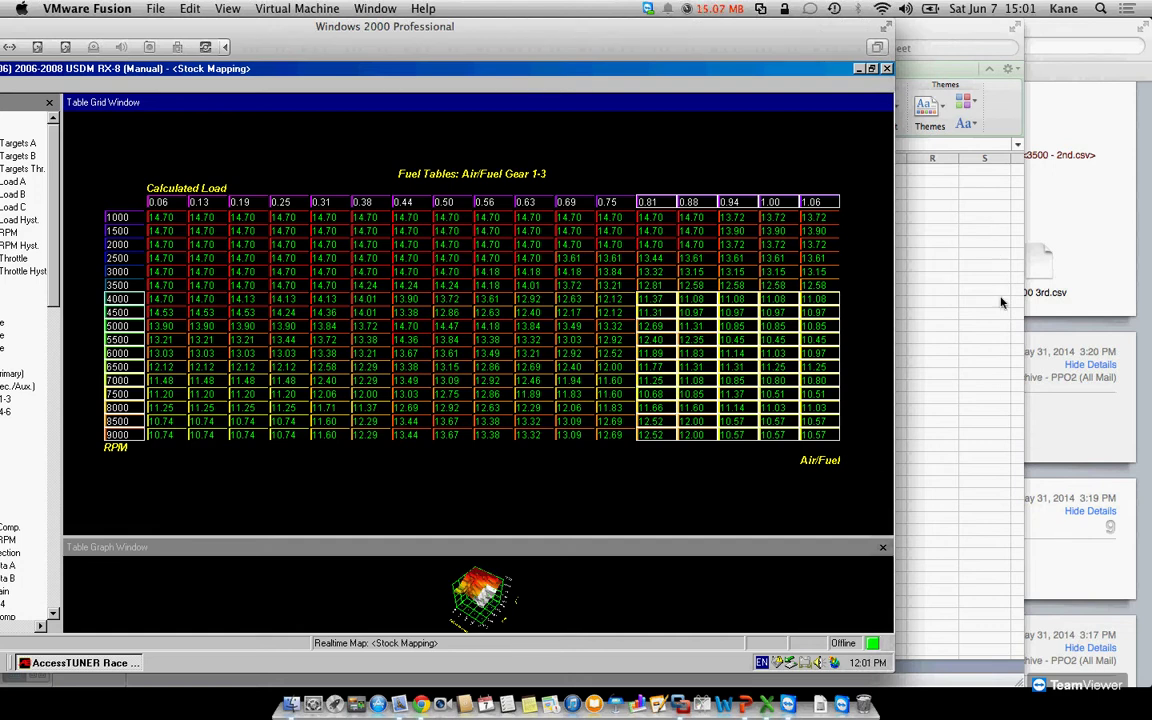
# Review the Fuel VE table in AccessTUNER Race and return to the Step by Step Tuning Guide slides in PowerPoint.
pyautogui.click(991, 357)
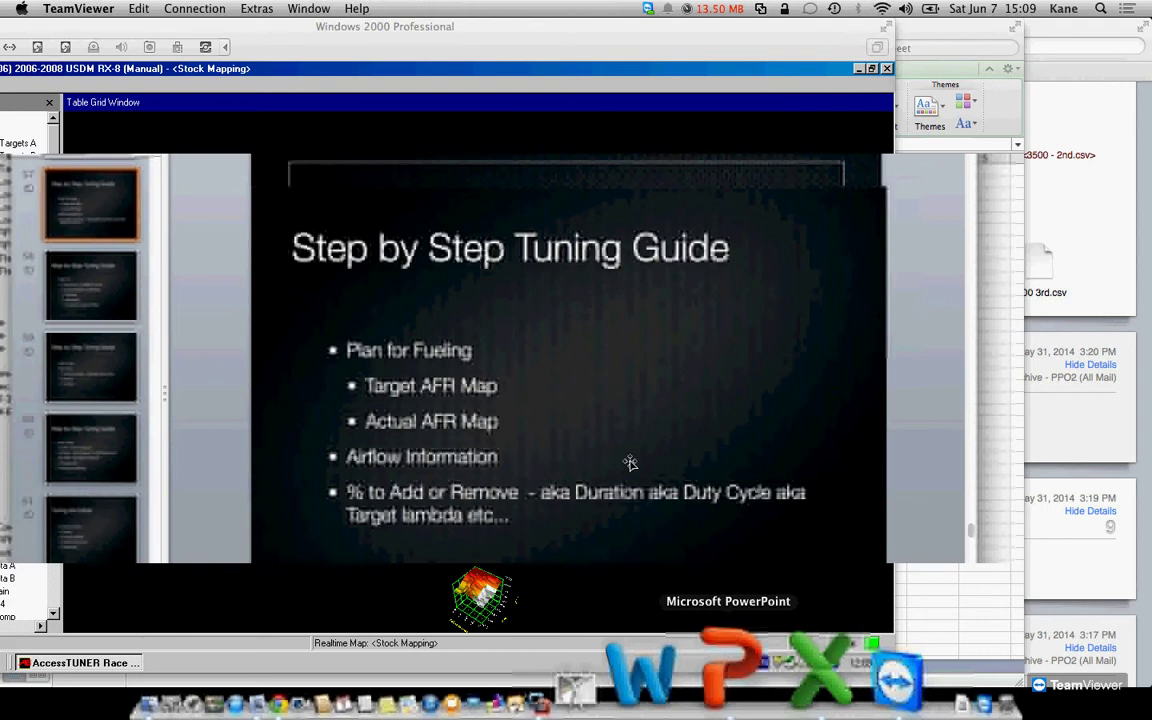
pyautogui.click(168, 28)
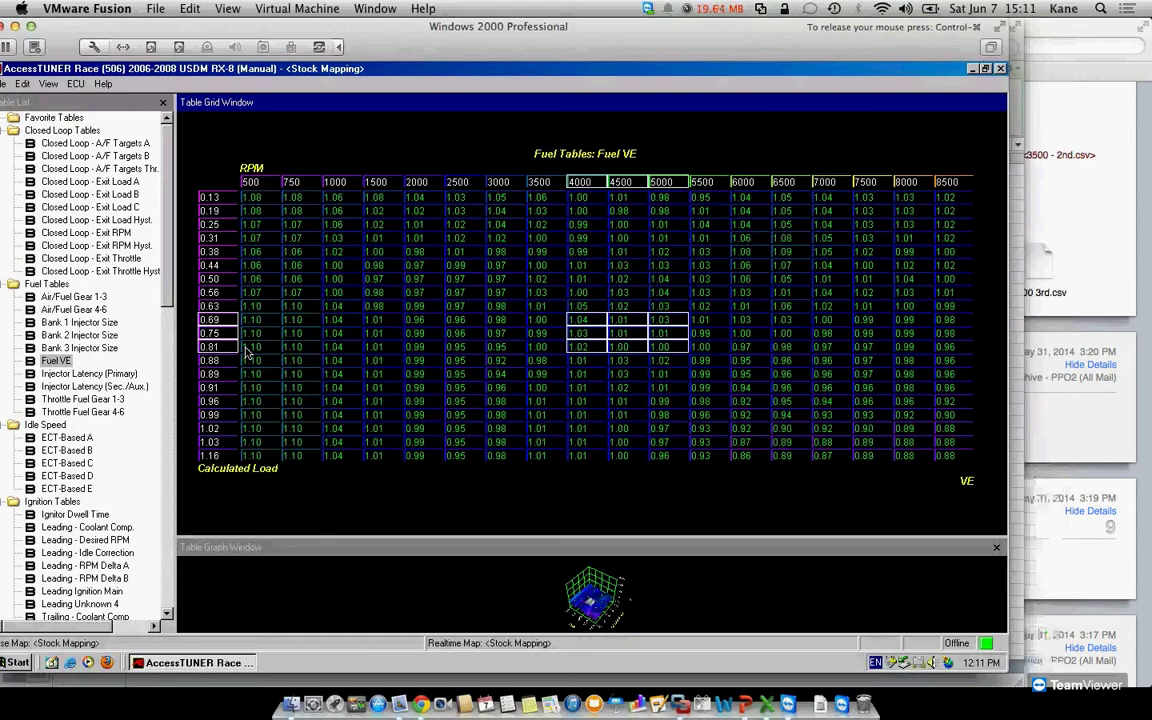
pyautogui.press('super+Tab')
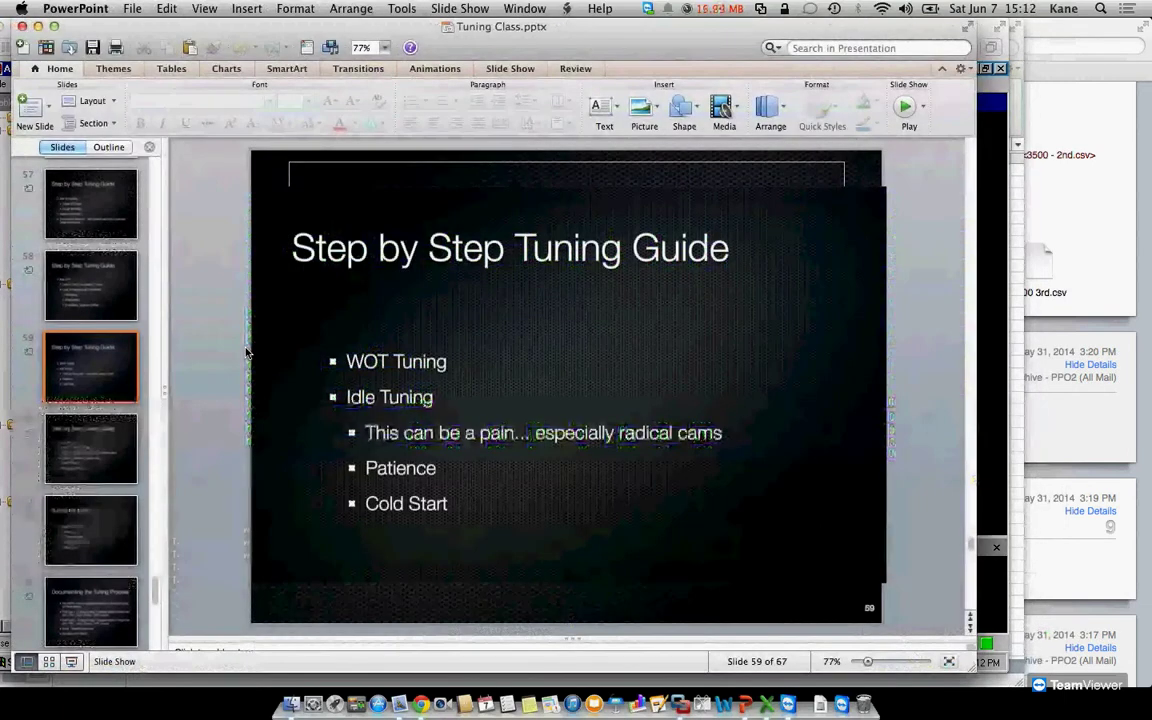
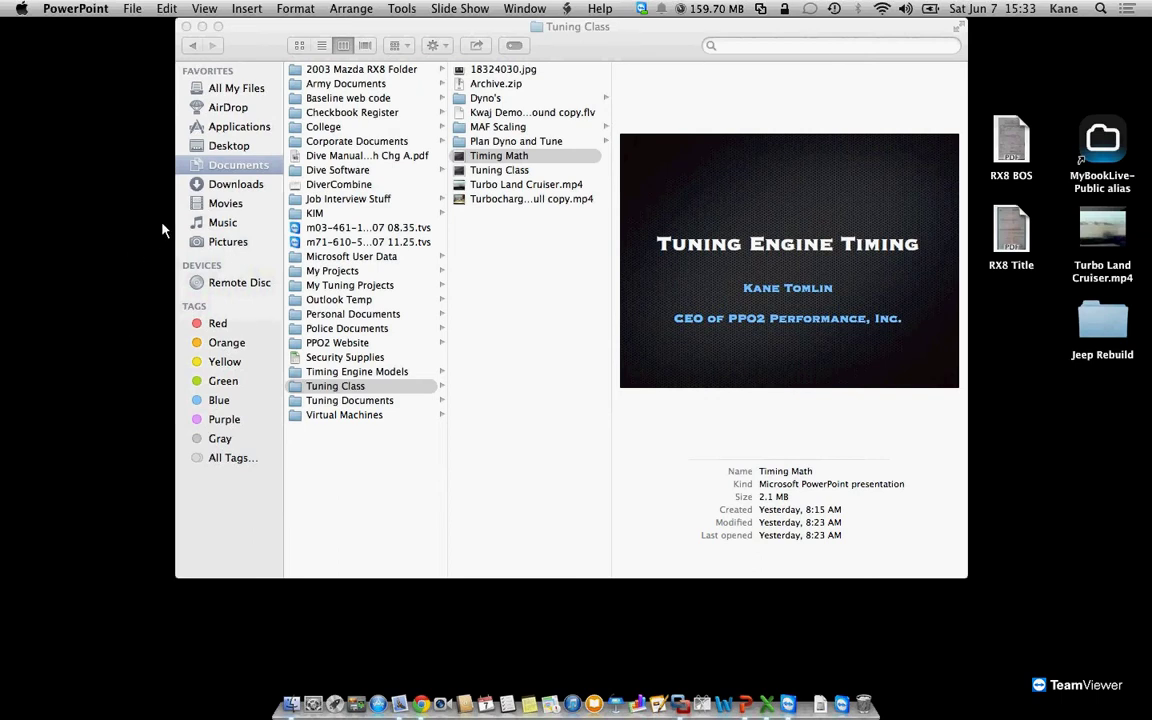
# Switch to AccessTUNER Race in the Windows virtual machine and open the Leading Ignition Main table.
pyautogui.press('super+Tab')
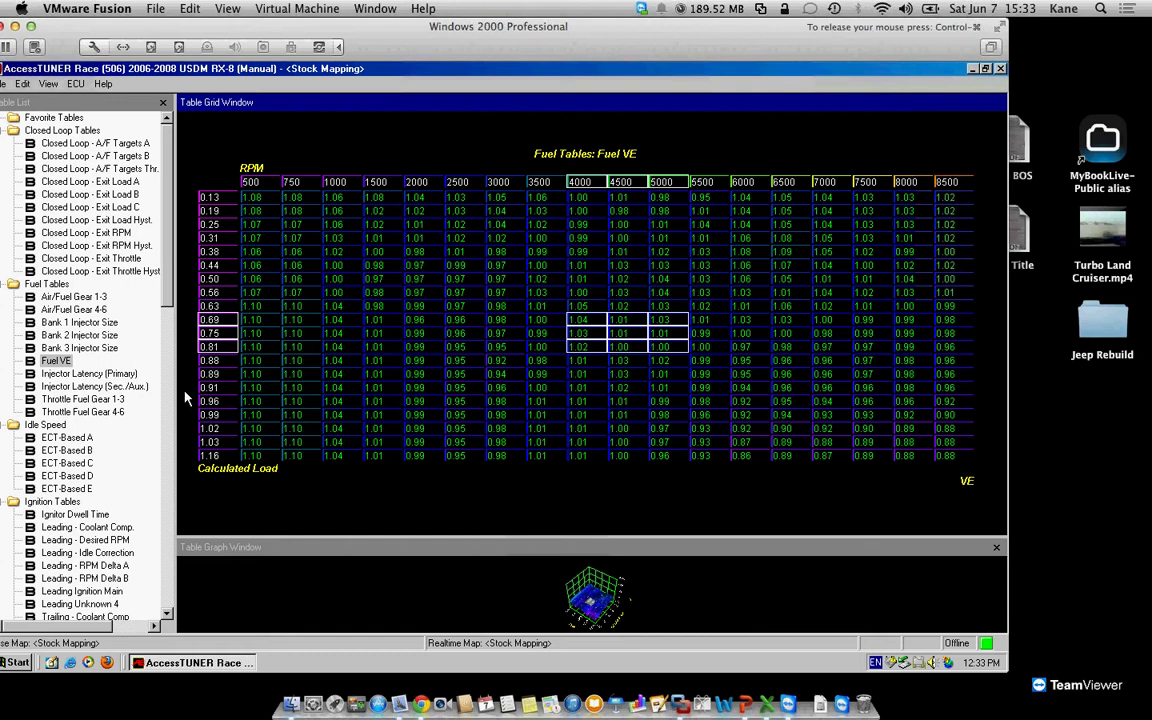
pyautogui.moveTo(170, 543); pyautogui.dragTo(170, 483)
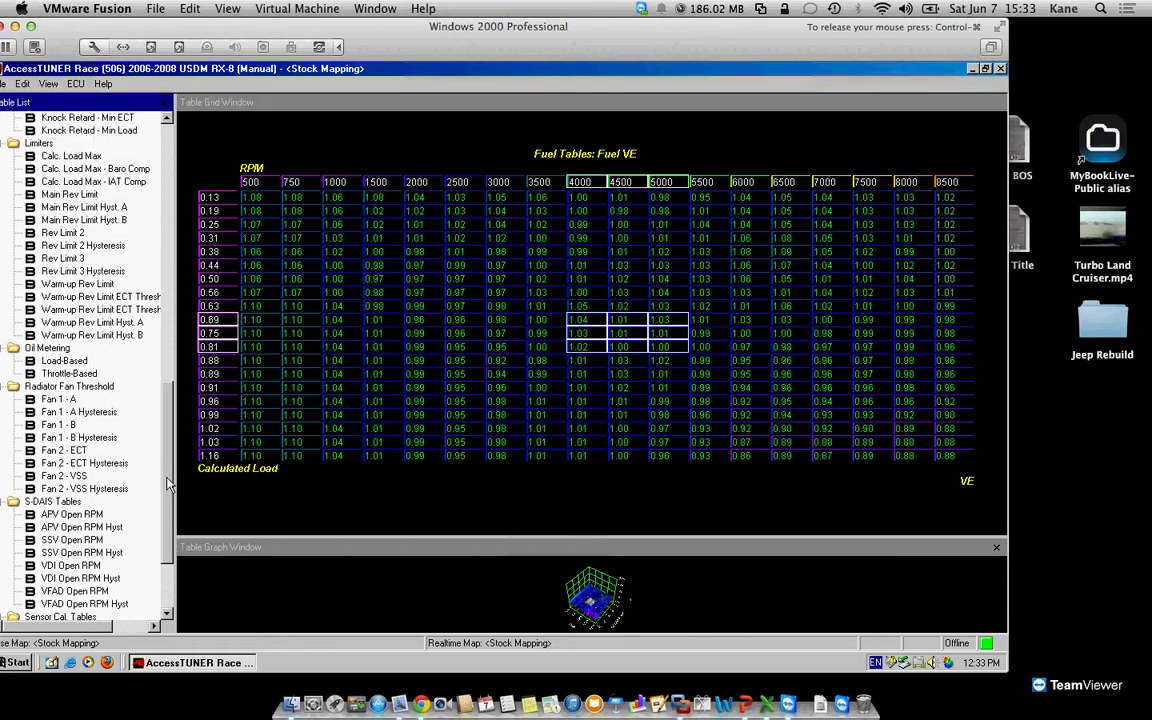
pyautogui.scroll(3, 170, 485)
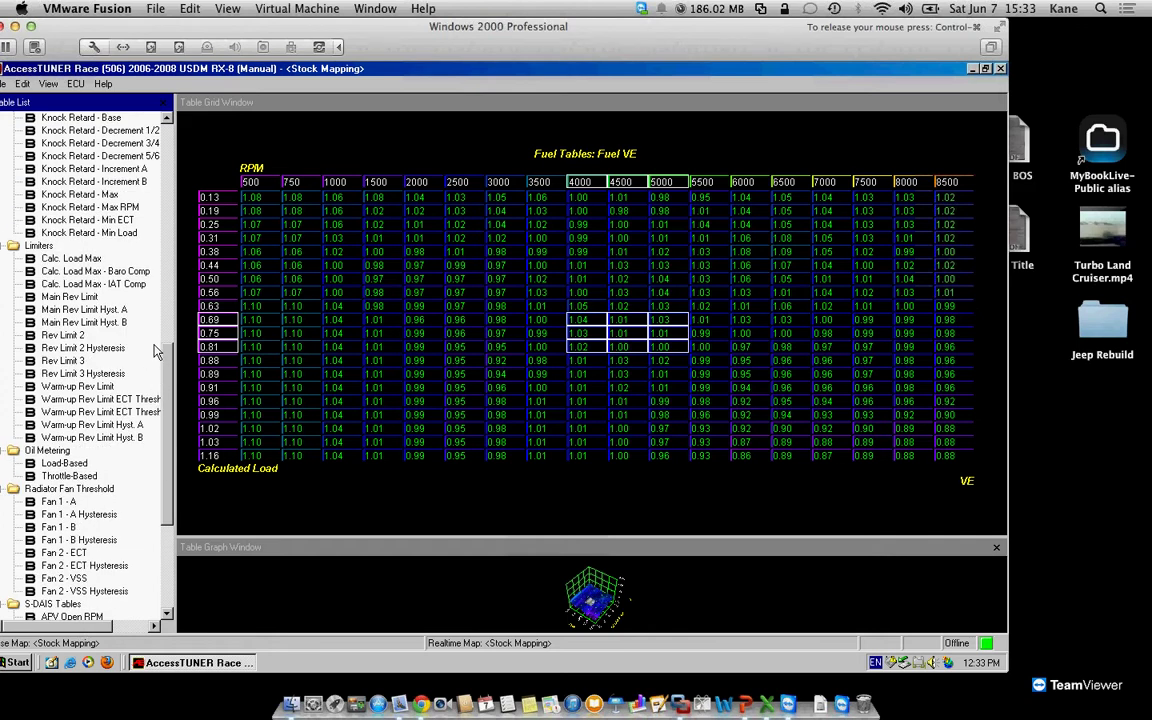
pyautogui.scroll(8, 150, 330)
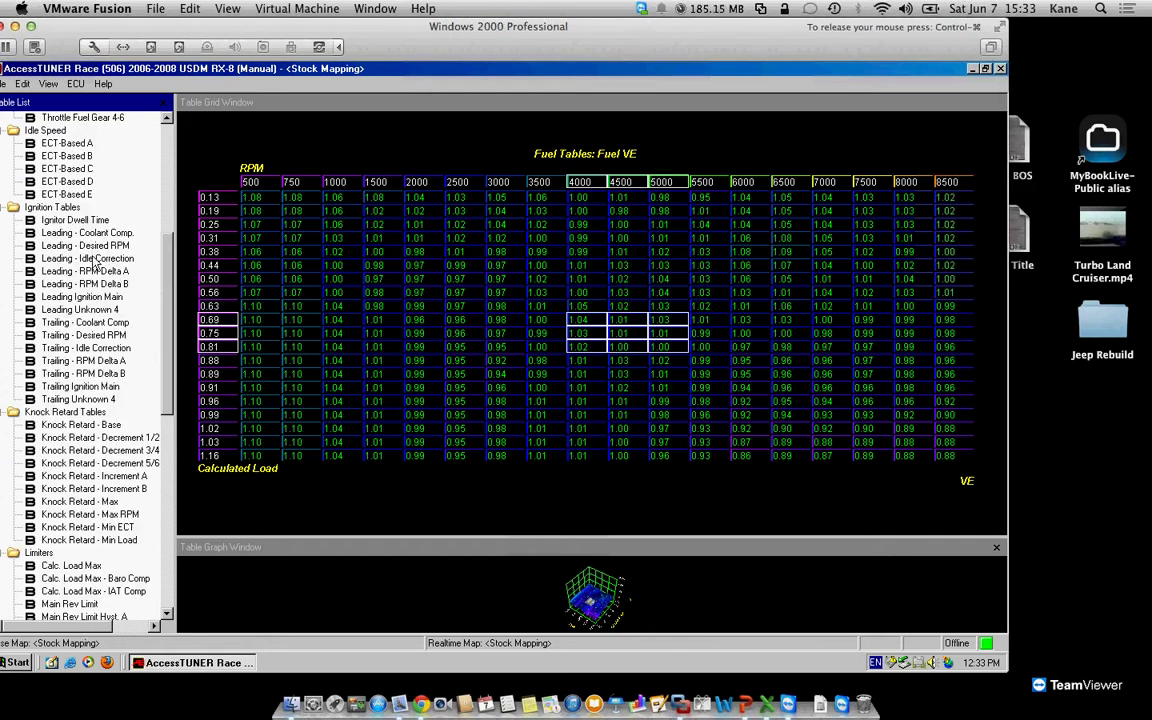
pyautogui.click(88, 297)
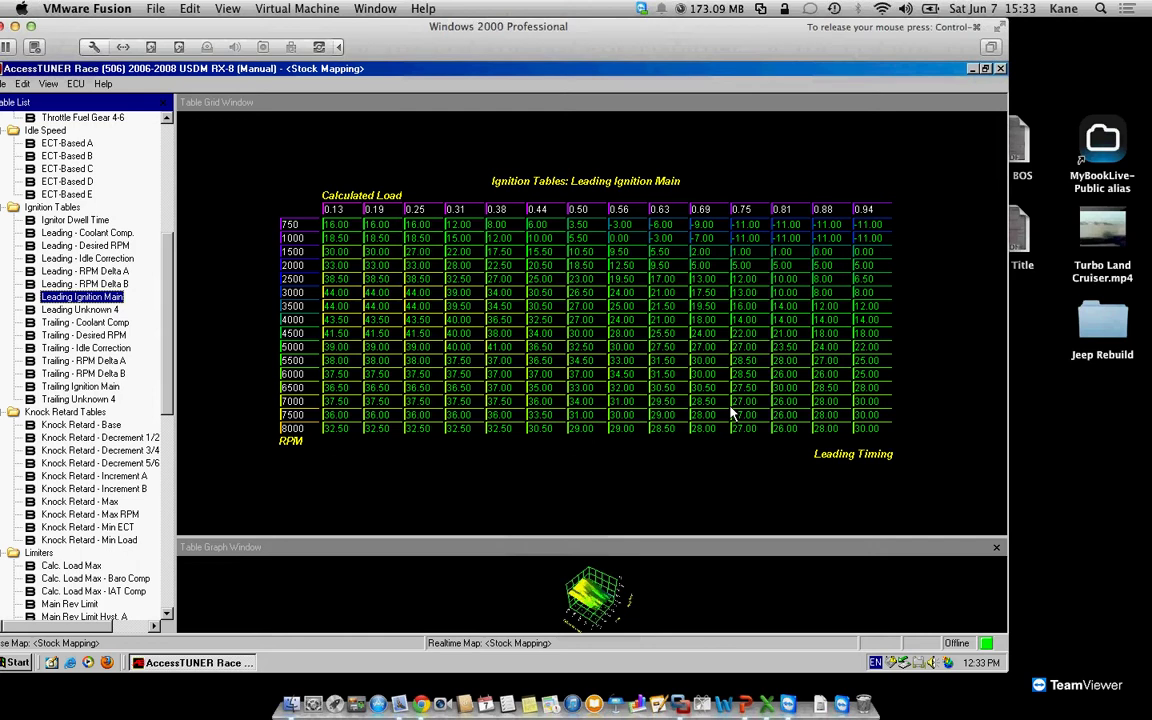
# Enlarge and rotate the Leading Ignition Main graph to examine the timing surface, then return to the full table grid.
pyautogui.hotkey('ctrl', 'Tab')
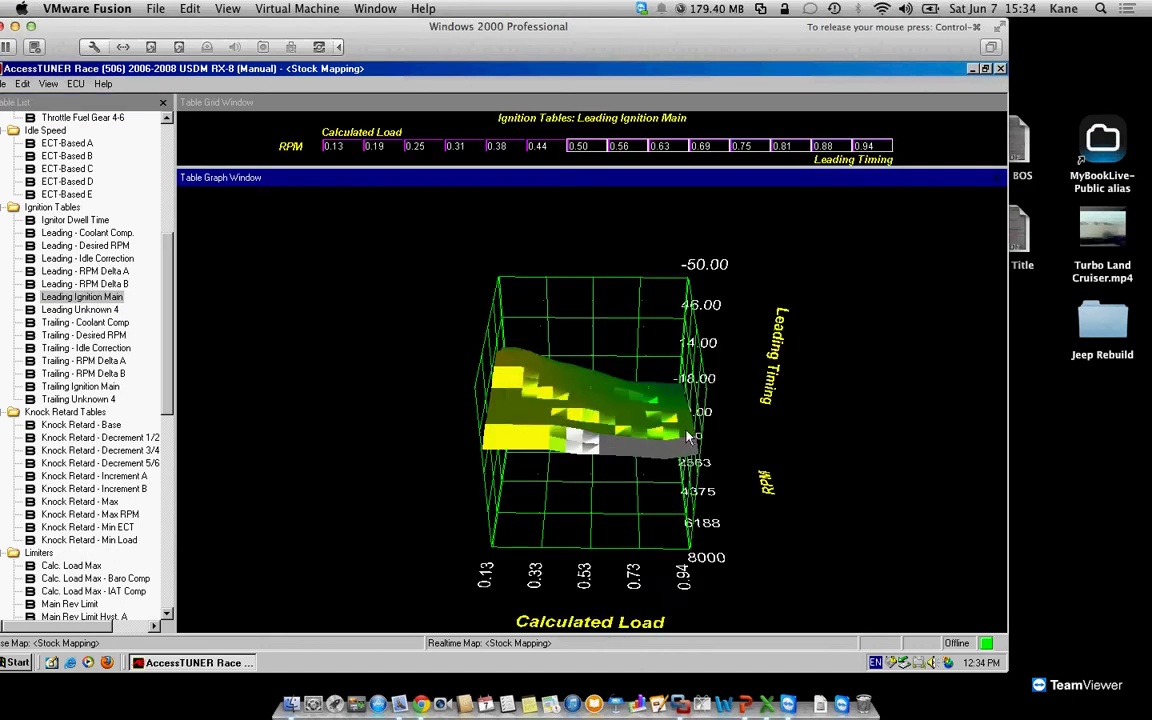
pyautogui.moveTo(688, 437); pyautogui.dragTo(566, 420)
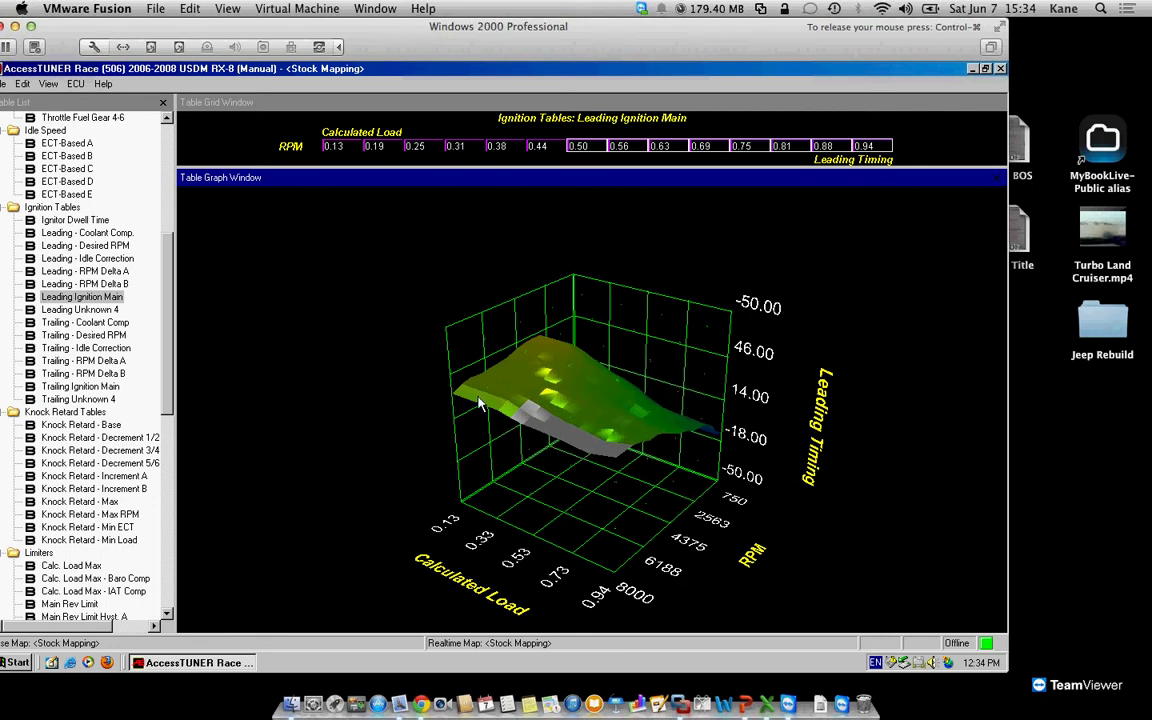
pyautogui.moveTo(447, 365); pyautogui.dragTo(545, 388)
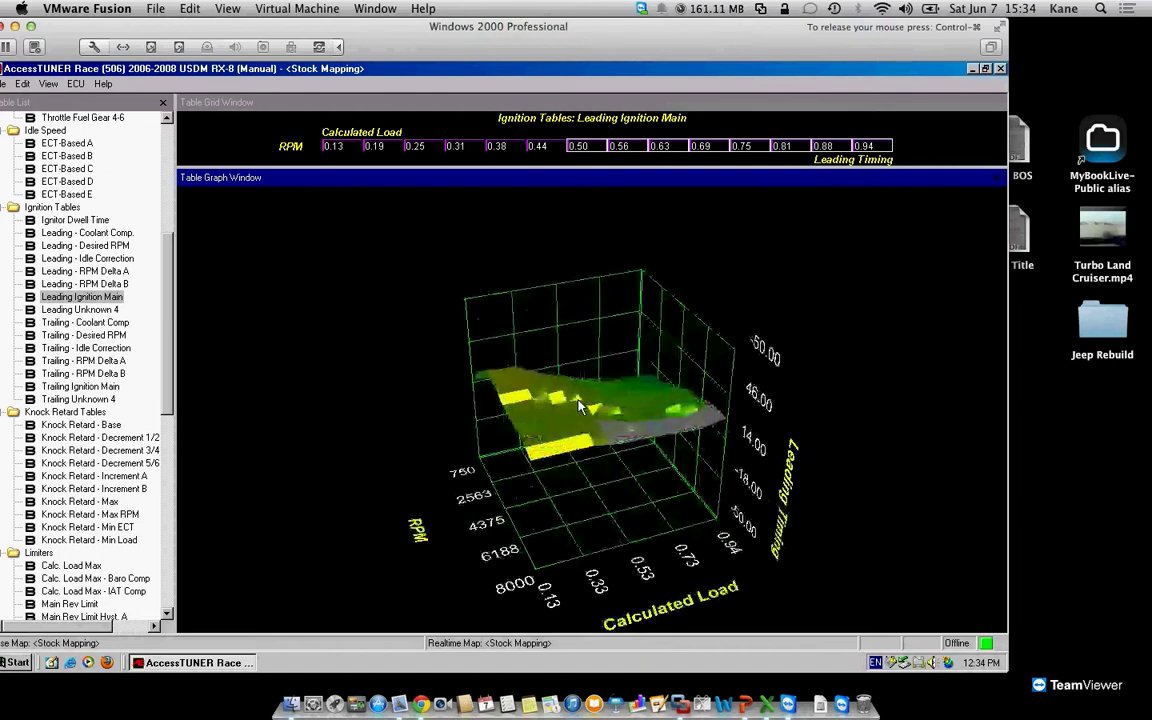
pyautogui.moveTo(545, 455); pyautogui.dragTo(580, 450)
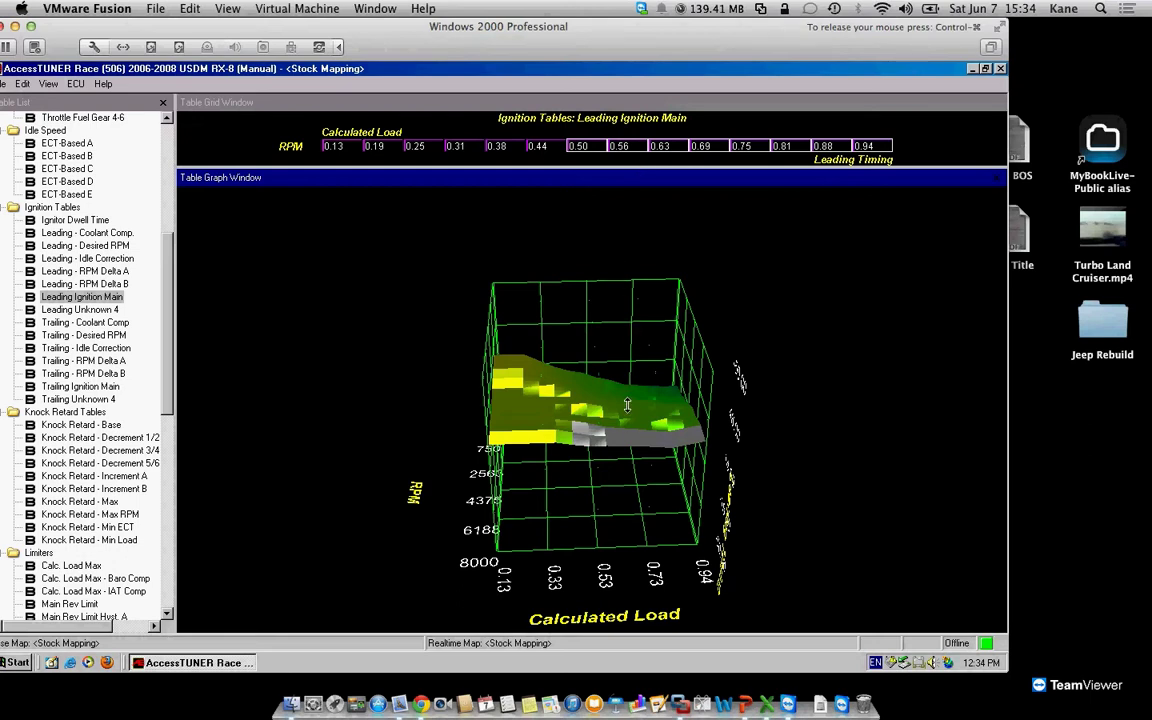
pyautogui.moveTo(626, 420); pyautogui.dragTo(596, 342)
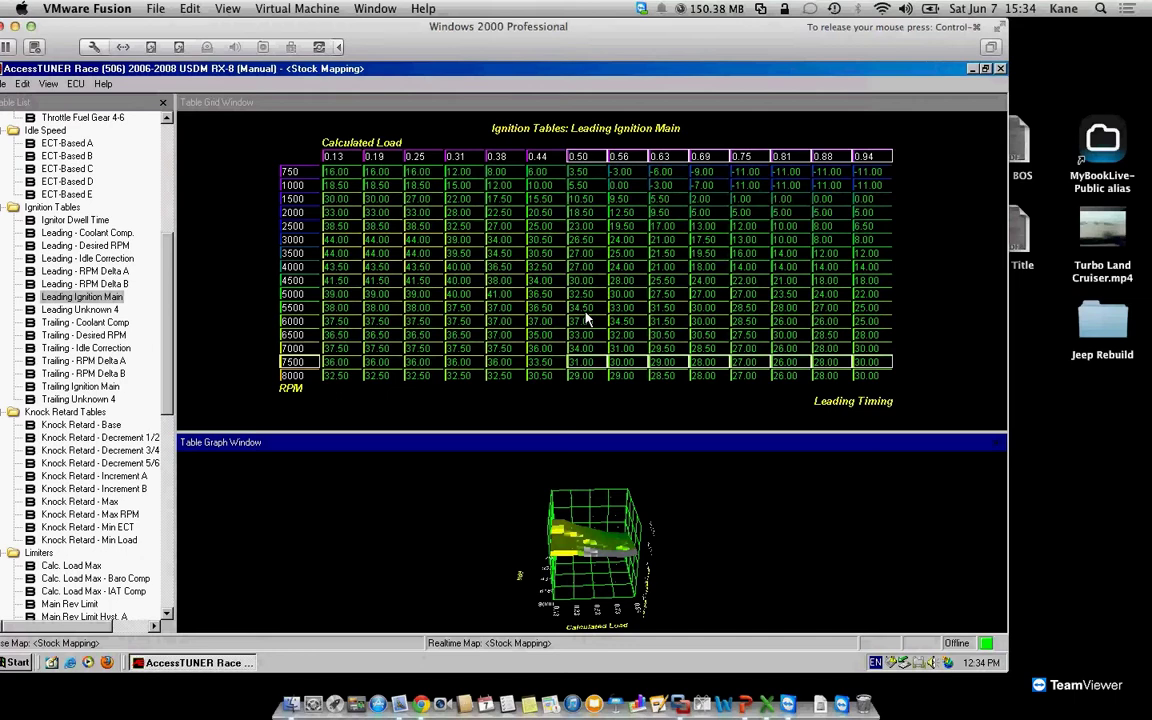
# Raise leading timing at loads 0.56 to 0.94 by 1, 2, 2.5, 4 and 5 degrees at 6000, 6500, 7000, 7500 and 8000 RPM respectively.
pyautogui.click(618, 311)
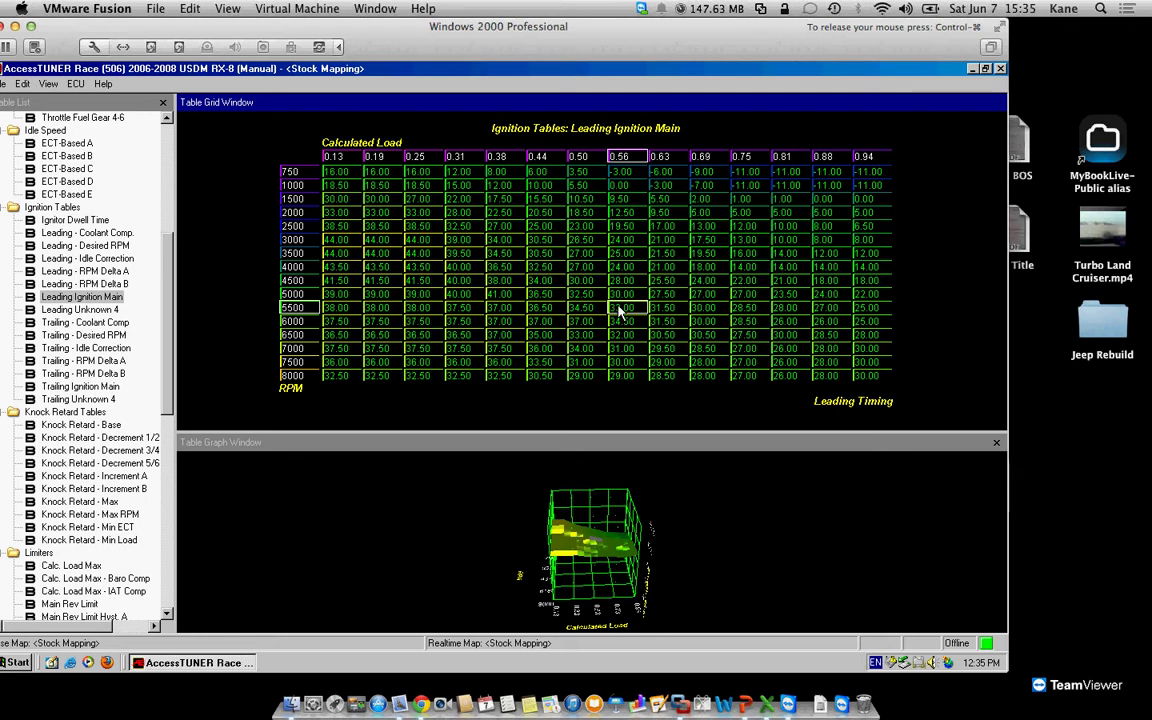
pyautogui.click(626, 298)
pyautogui.press('Down')
pyautogui.moveTo(622, 307); pyautogui.dragTo(860, 306)
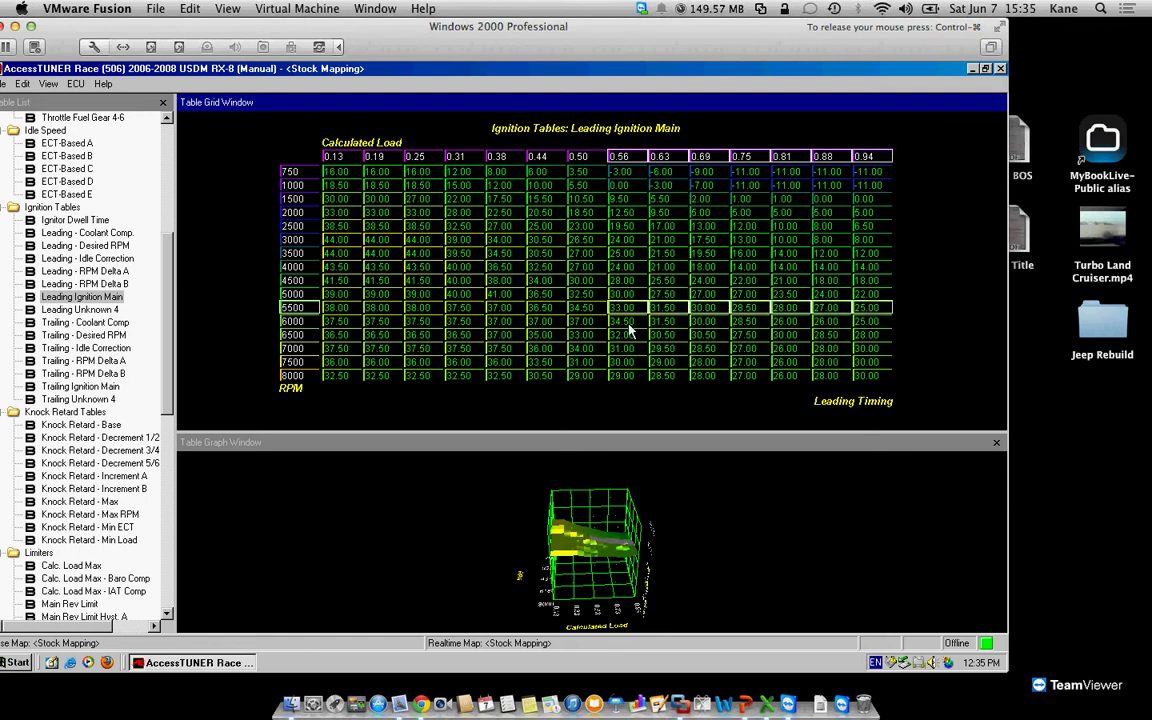
pyautogui.moveTo(628, 328); pyautogui.dragTo(858, 325)
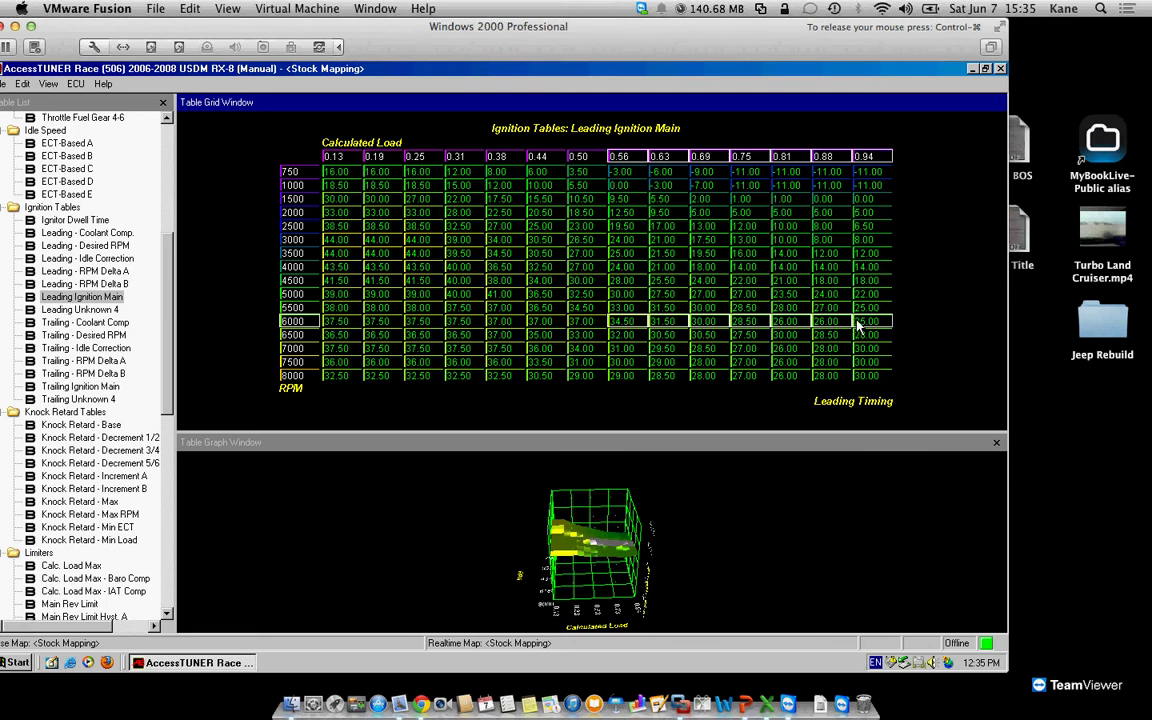
pyautogui.press('+')
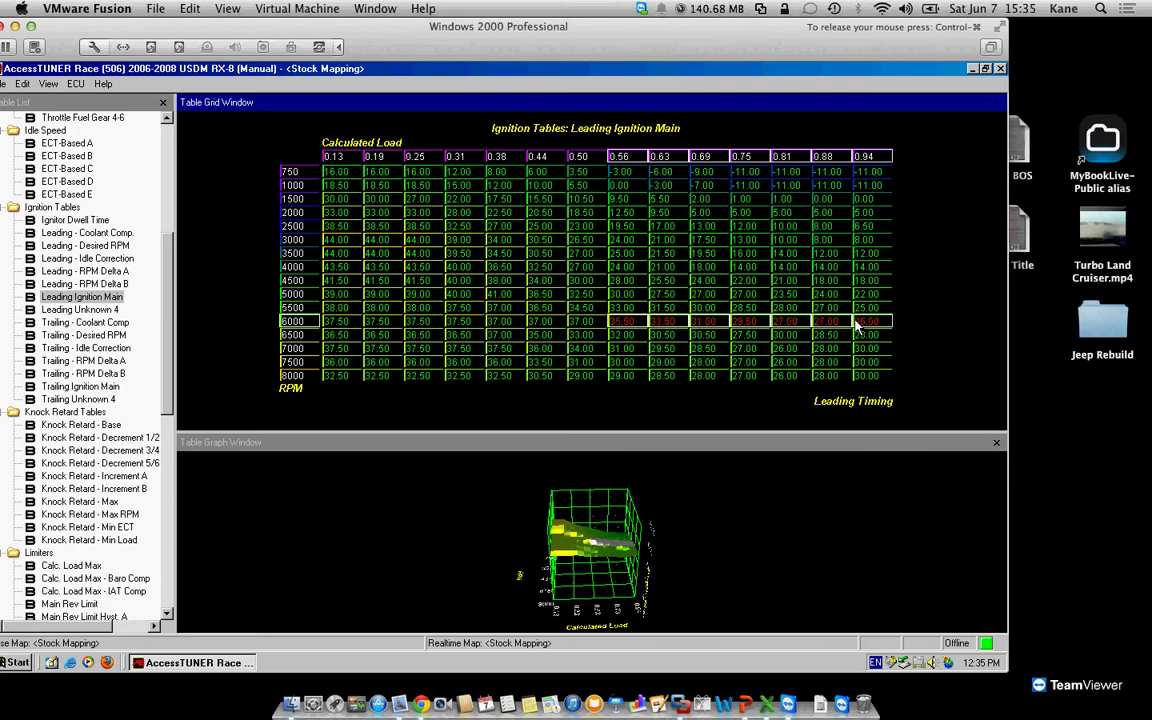
pyautogui.moveTo(632, 334); pyautogui.dragTo(858, 342)
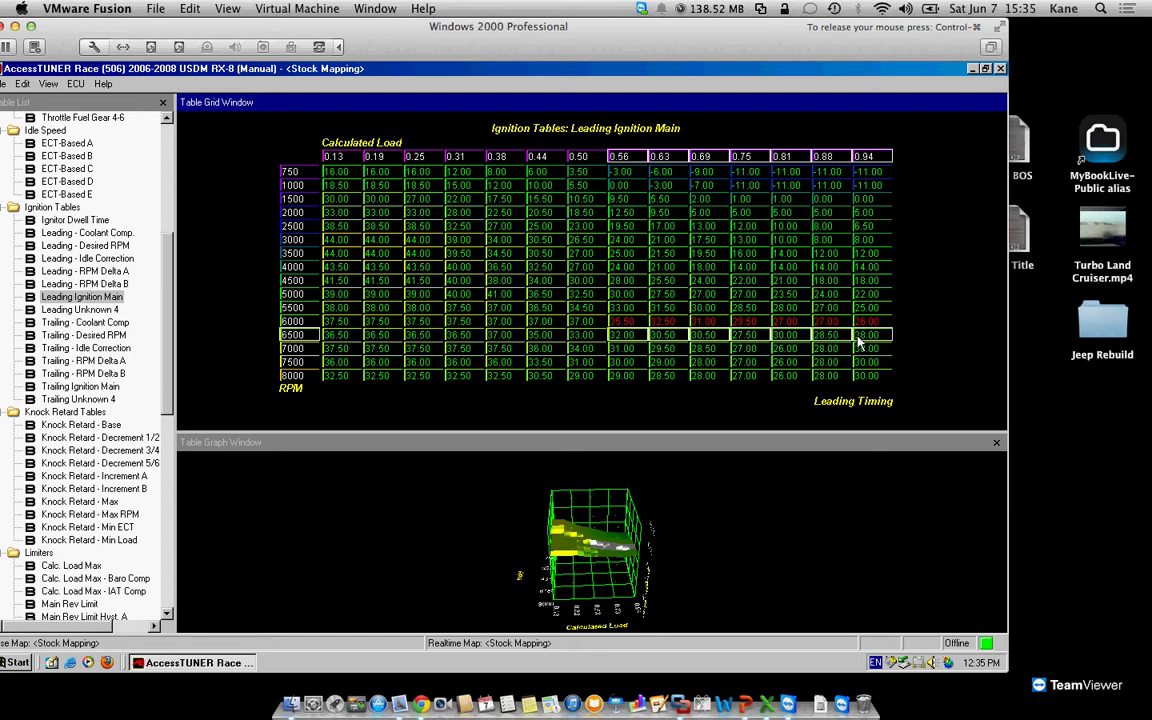
pyautogui.write('34.00\t32.50\t32.50\t31.00\t32.00\t30.50\t30.00 33.50\t32.00\t31.00\t29.50\t28.50\t30.50\t32.50 34.00\t33.00\t32.00\t31.00\t30.00\t32.00\t34.00 34.00\t33.50\t33.00\t32.00\t31.00\t33.00\t35.00')
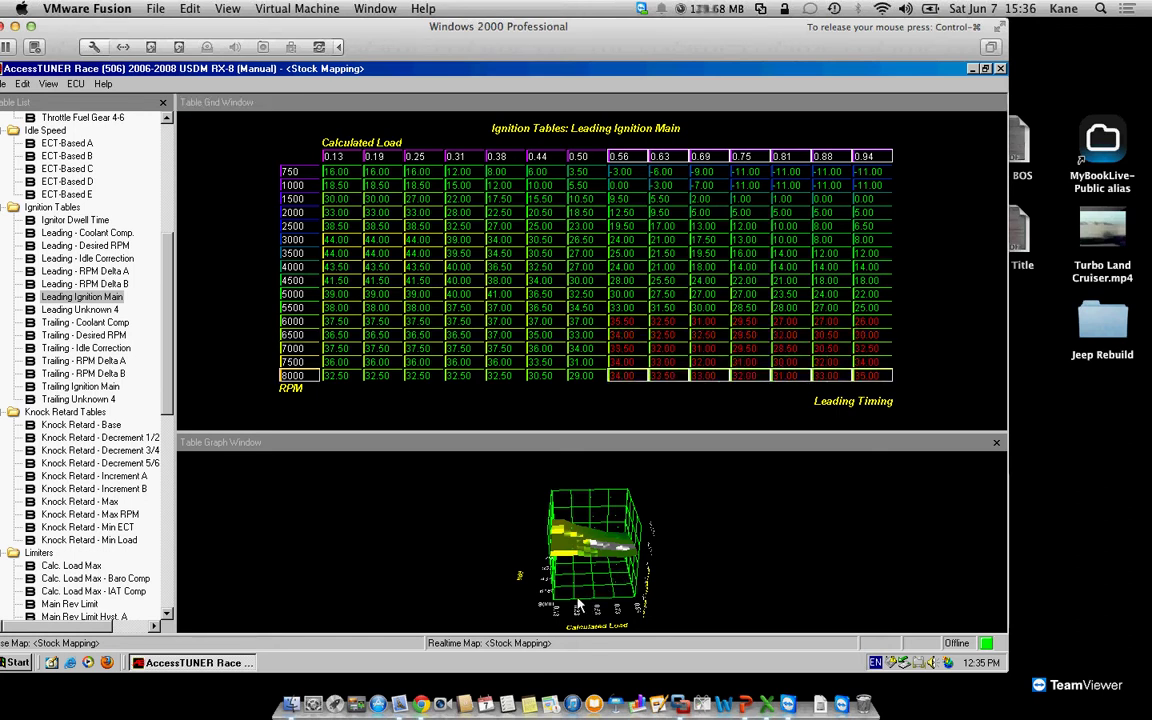
# Inspect the edited leading timing surface in the graph from several angles and select the 6000 RPM, 0.56 load cell.
pyautogui.click(578, 605)
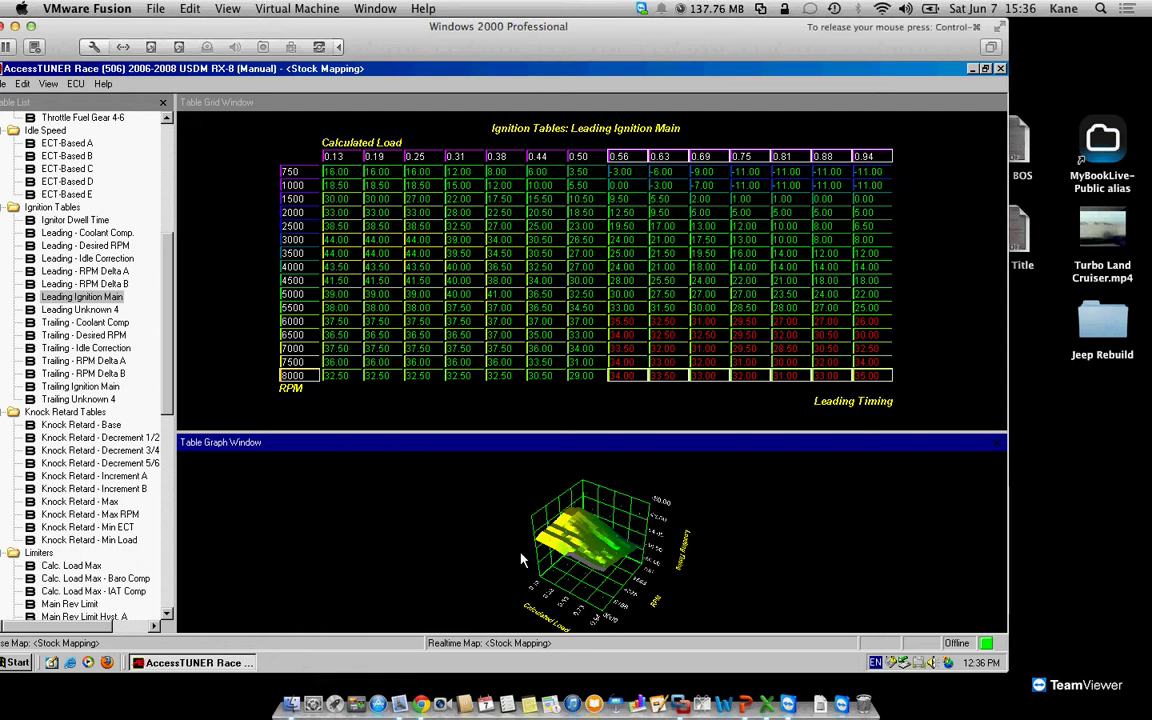
pyautogui.moveTo(507, 485); pyautogui.dragTo(583, 600)
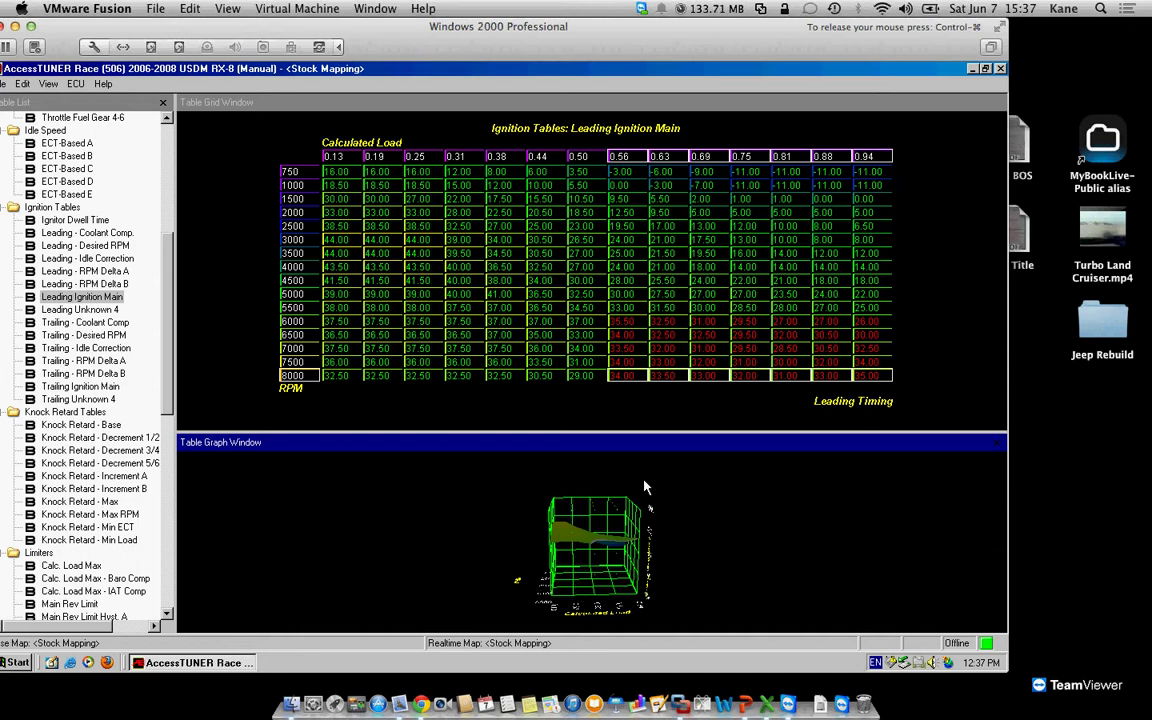
pyautogui.click(632, 323)
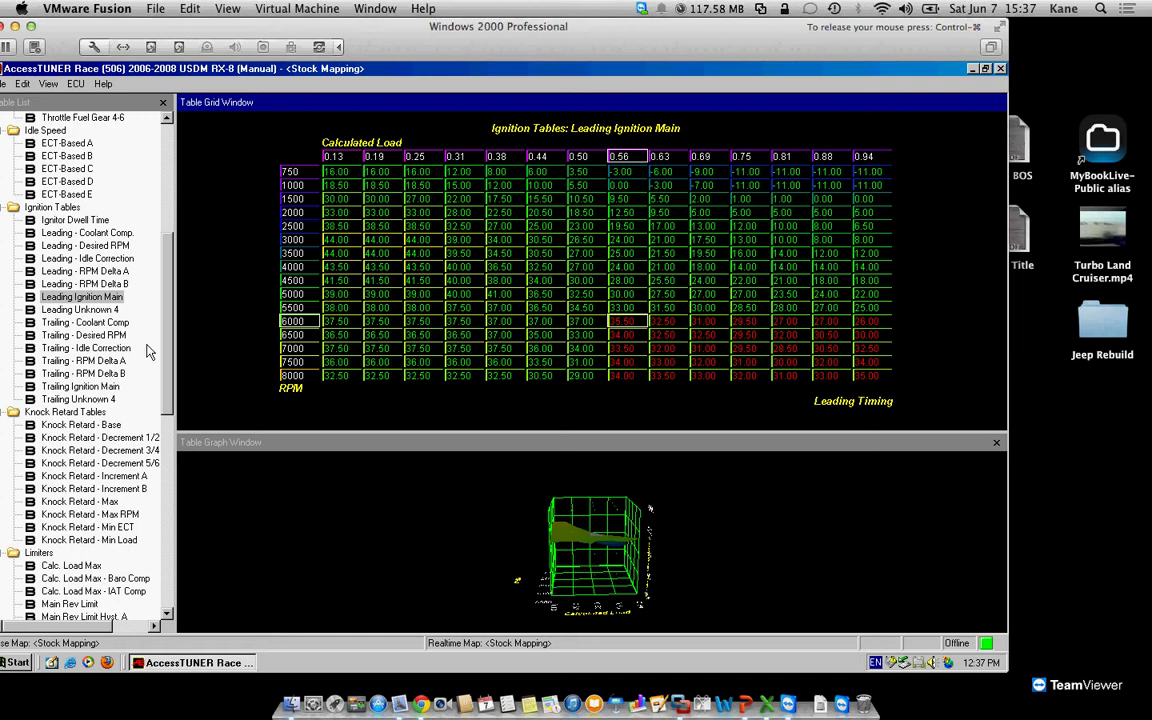
# In Trailing Ignition Main, raise timing at loads 0.56 to 0.94 by 1 degree at 6000 RPM and 2 degrees at 6500 RPM.
pyautogui.click(80, 386)
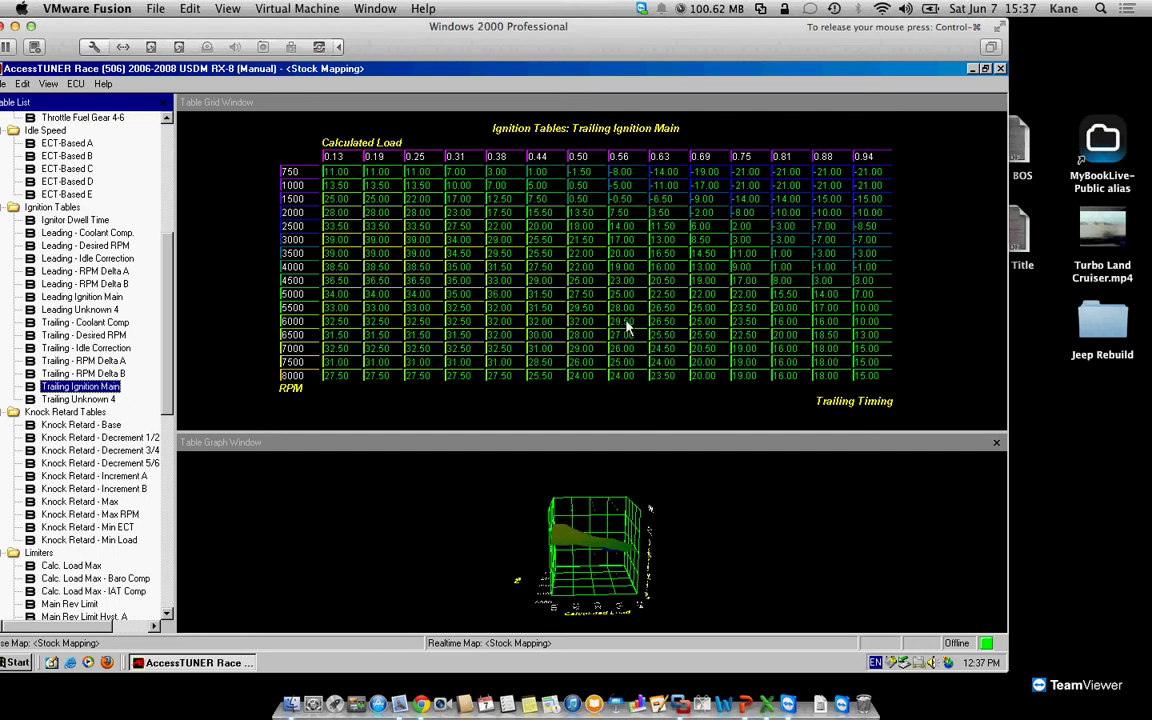
pyautogui.moveTo(630, 328); pyautogui.dragTo(857, 327)
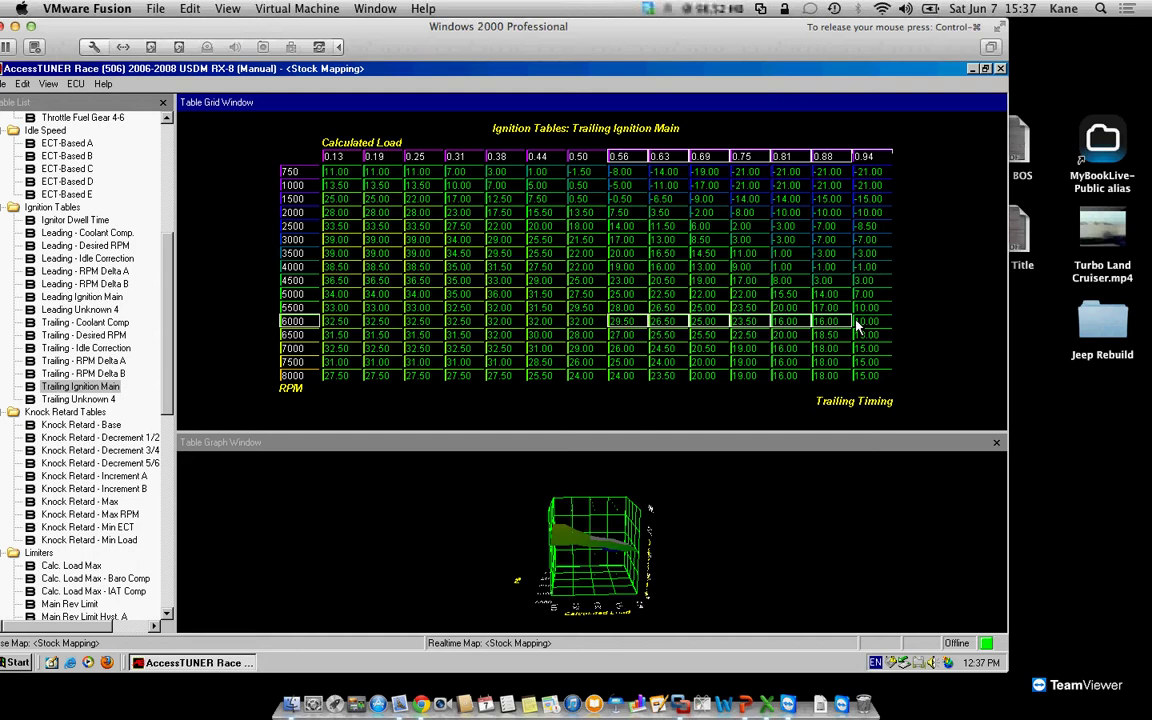
pyautogui.press('Down')
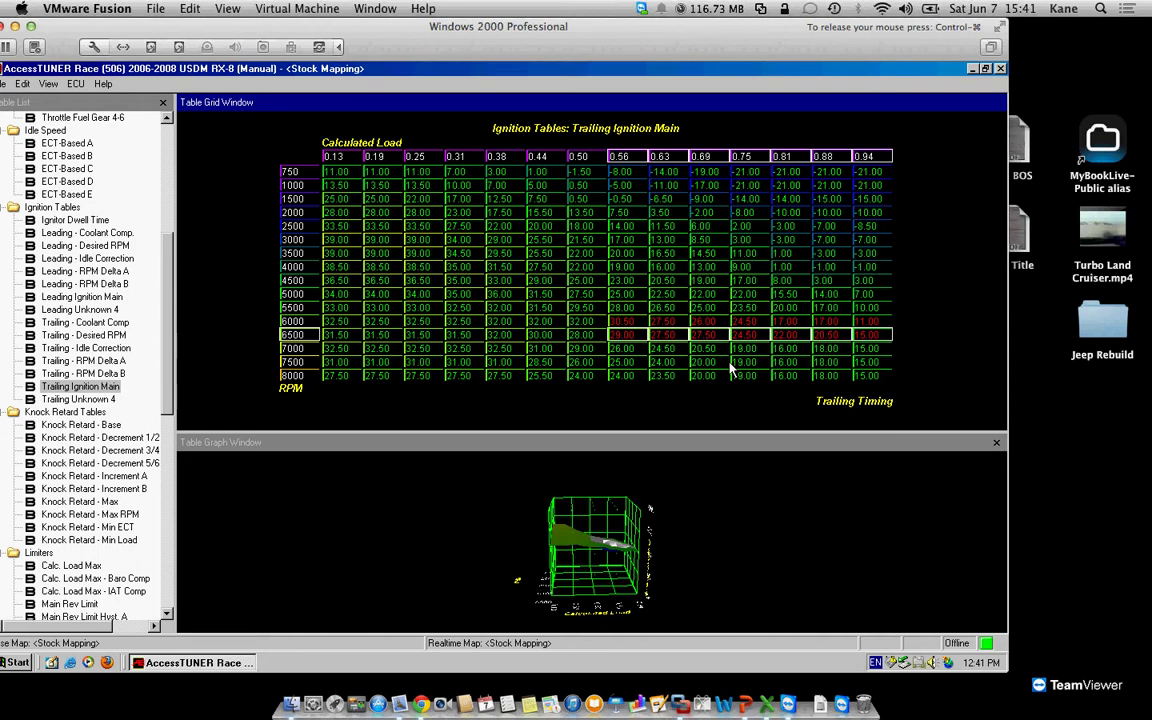
# Review the Leading - RPM Delta A table and the Closed Loop - Exit Load A, B and C tables.
pyautogui.click(113, 271)
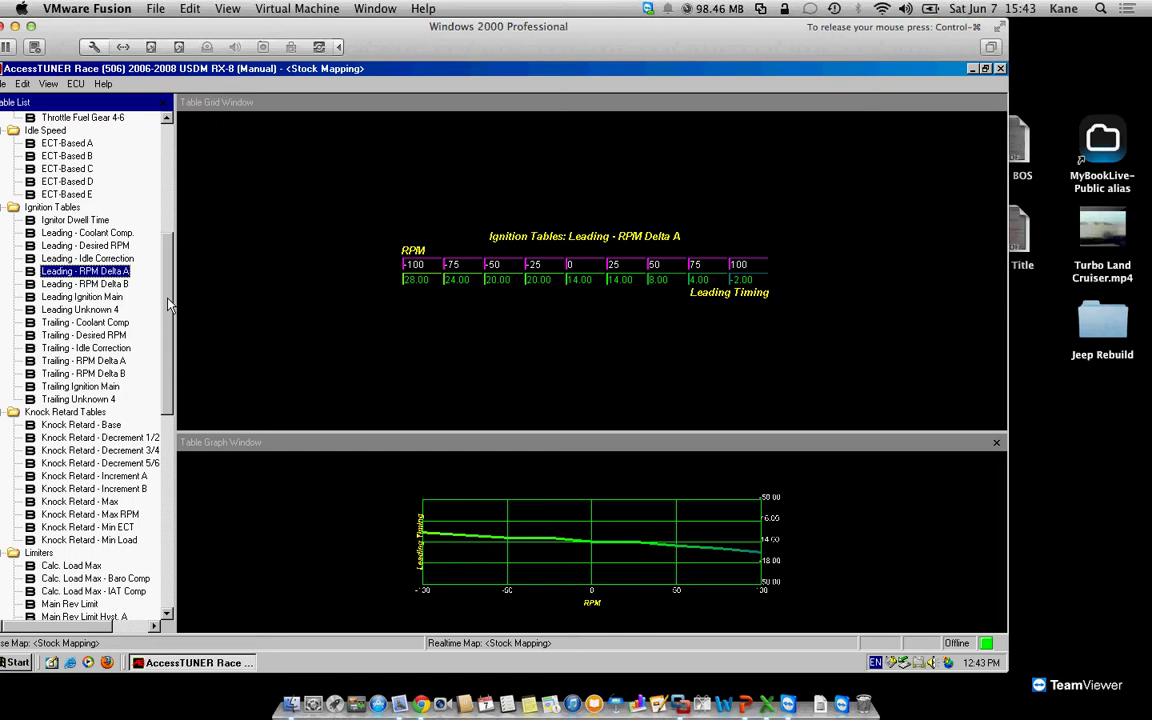
pyautogui.moveTo(170, 305); pyautogui.dragTo(170, 205)
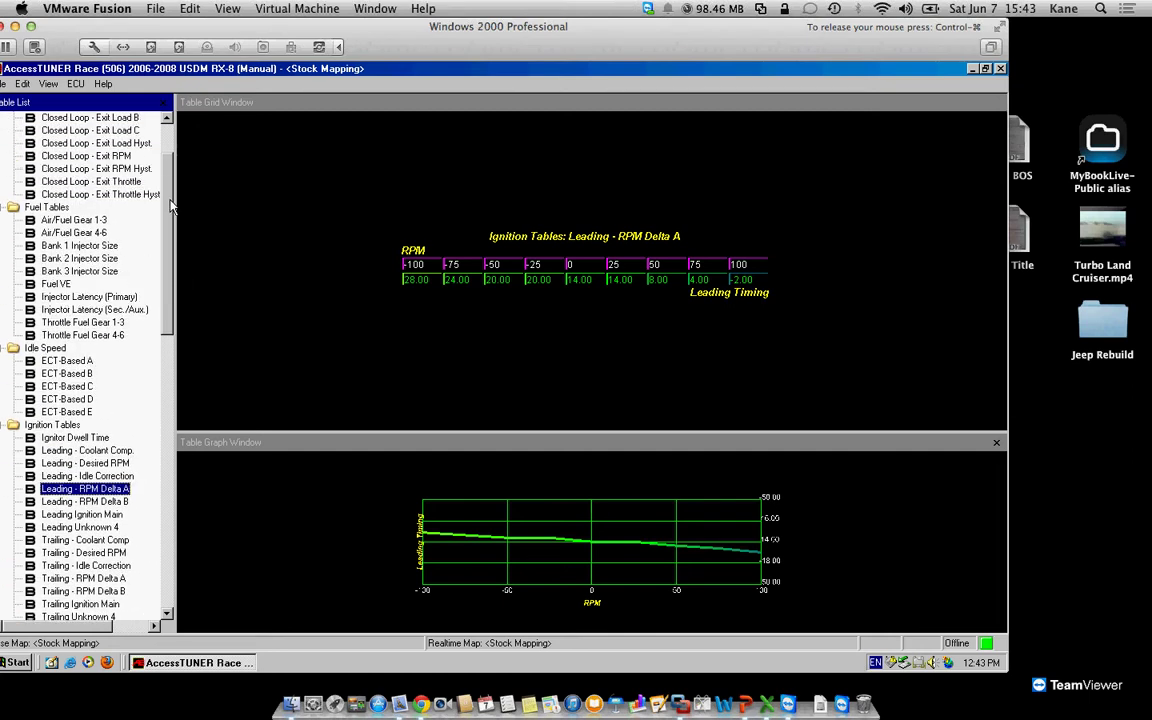
pyautogui.scroll(2, 138, 156)
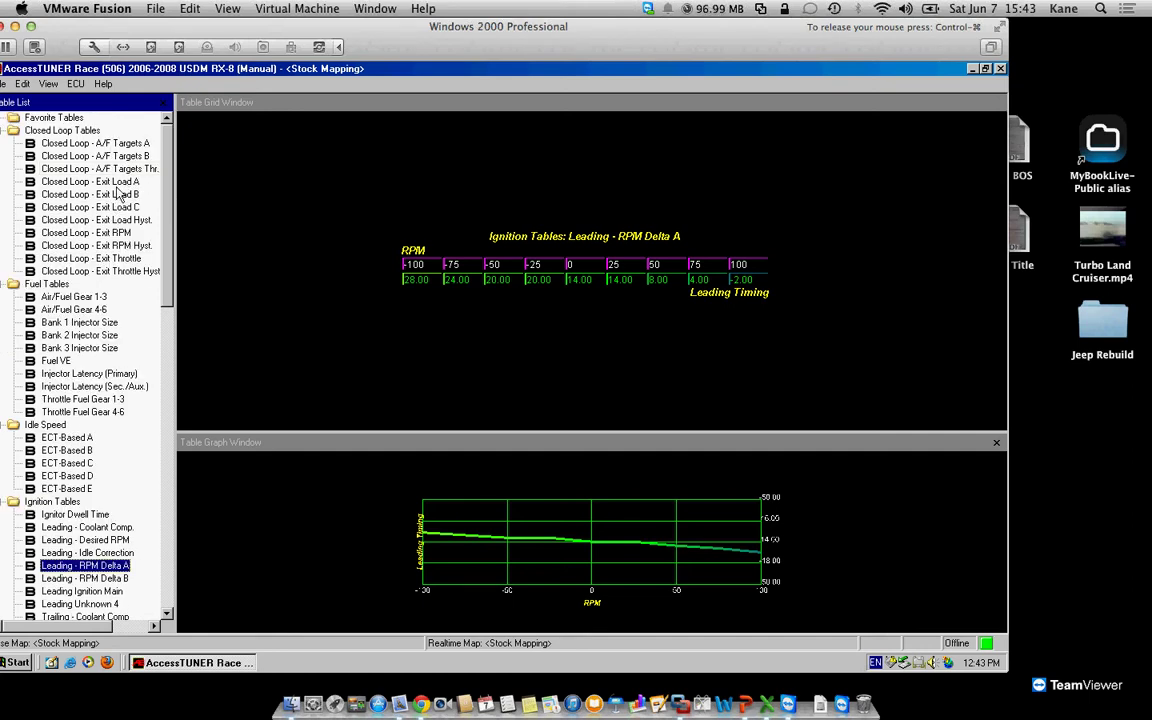
pyautogui.click(118, 182)
pyautogui.click(116, 194)
pyautogui.click(124, 207)
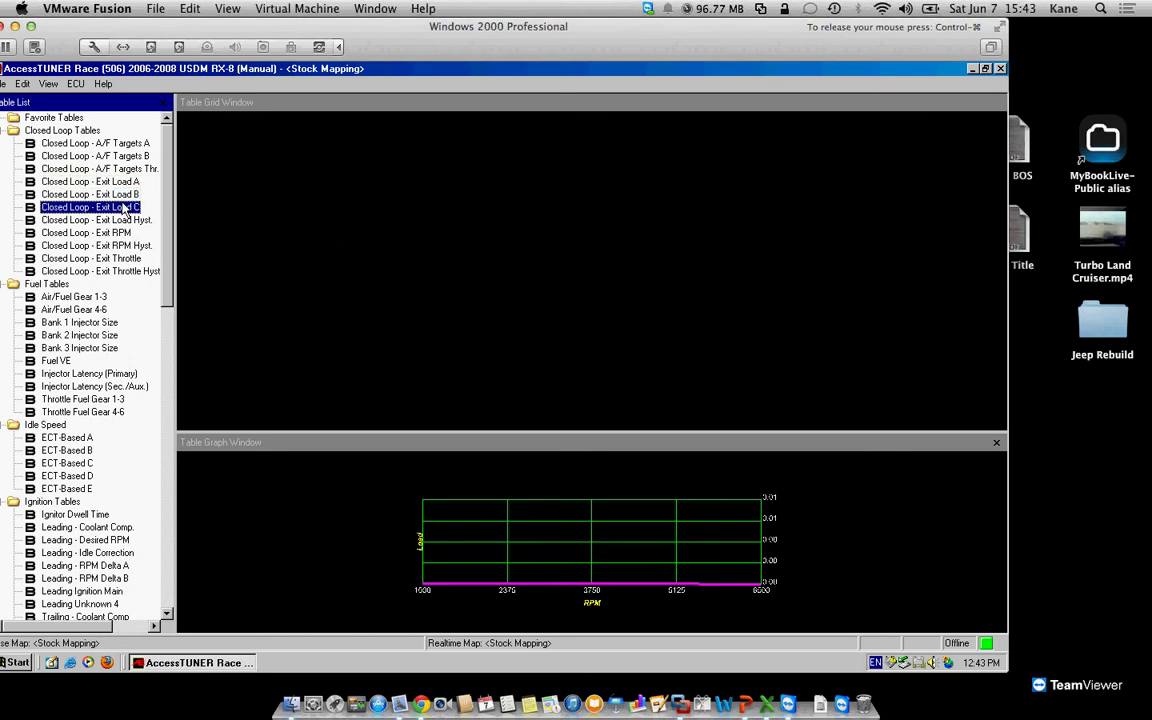
# Examine Closed Loop - Exit Load A and A/F Targets A, highlighting the 5500 RPM cells for loads 0.44 to 0.88.
pyautogui.click(124, 184)
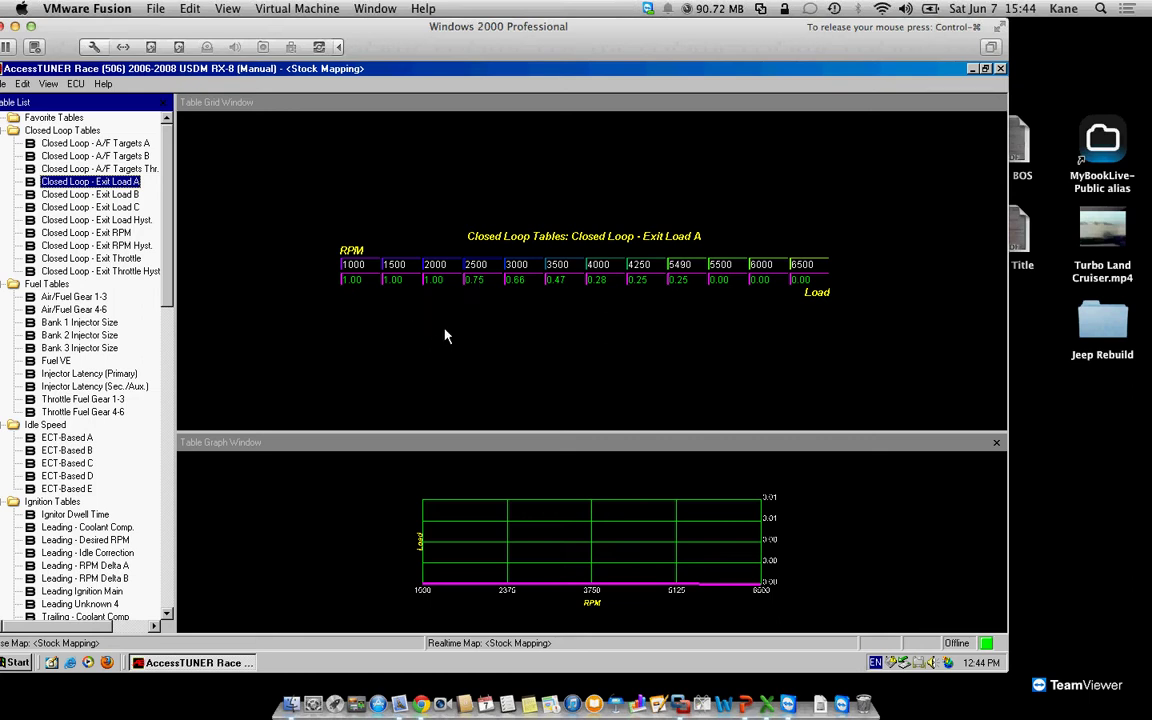
pyautogui.click(128, 145)
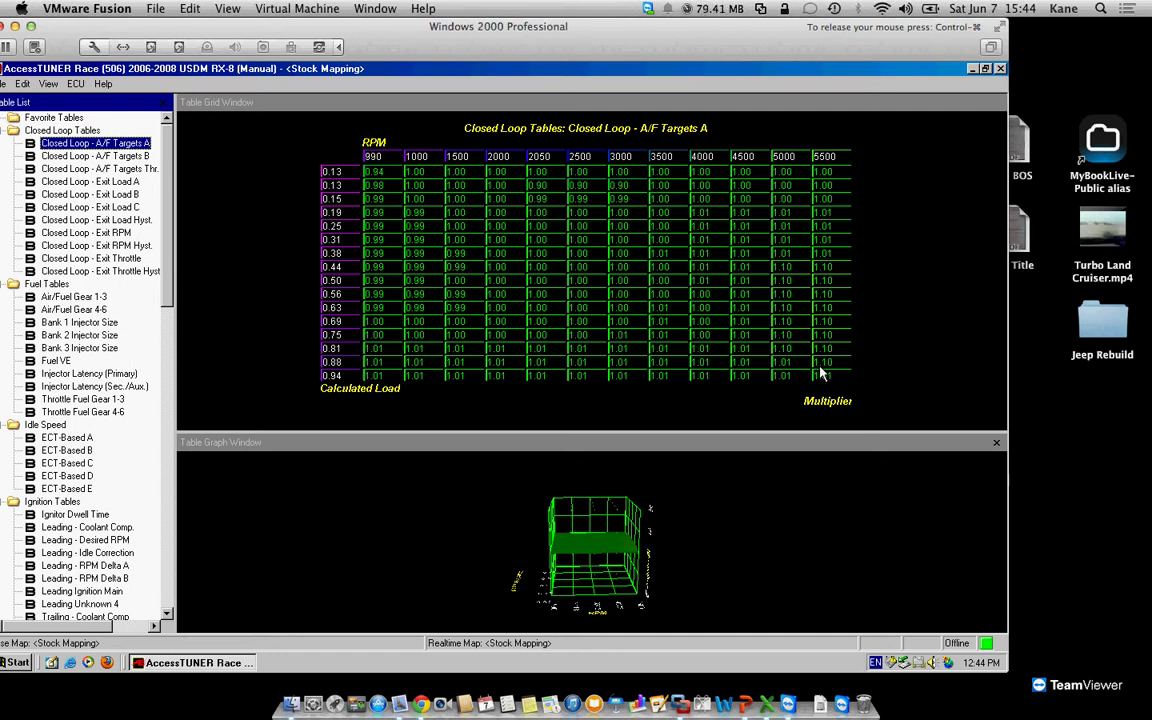
pyautogui.moveTo(835, 361); pyautogui.dragTo(830, 272)
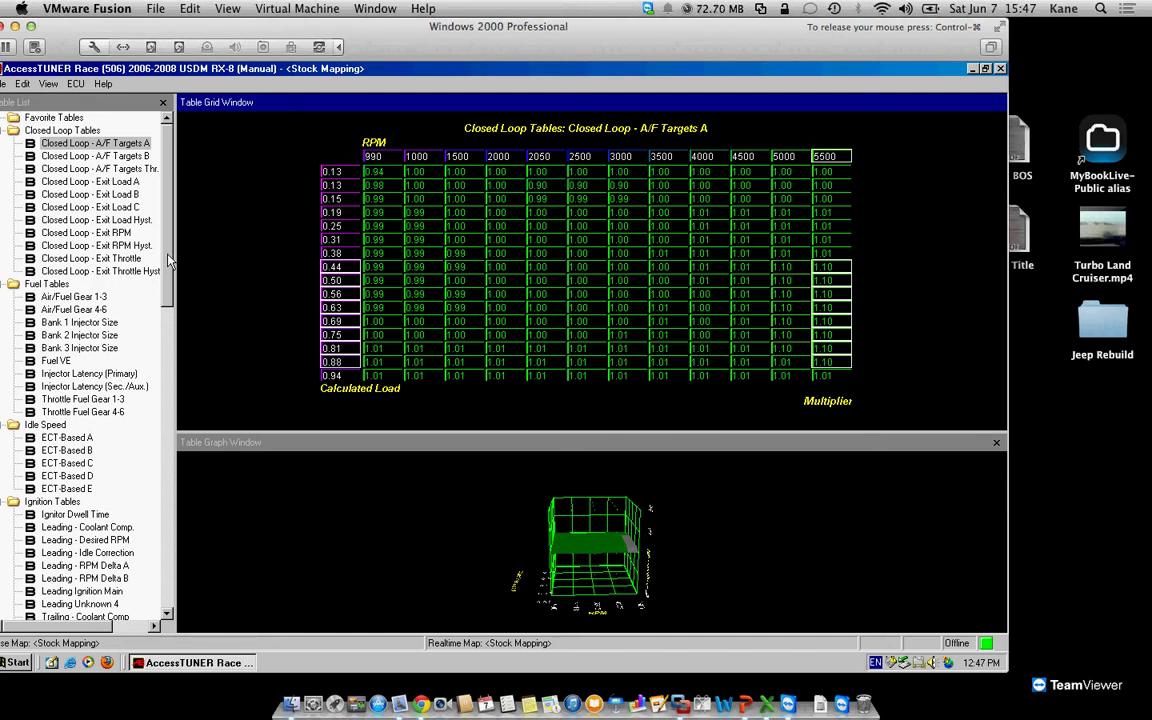
# View the Injector Latency (Sec./Aux.) fuel table and skip the offered Java update version.
pyautogui.moveTo(168, 262); pyautogui.dragTo(173, 302)
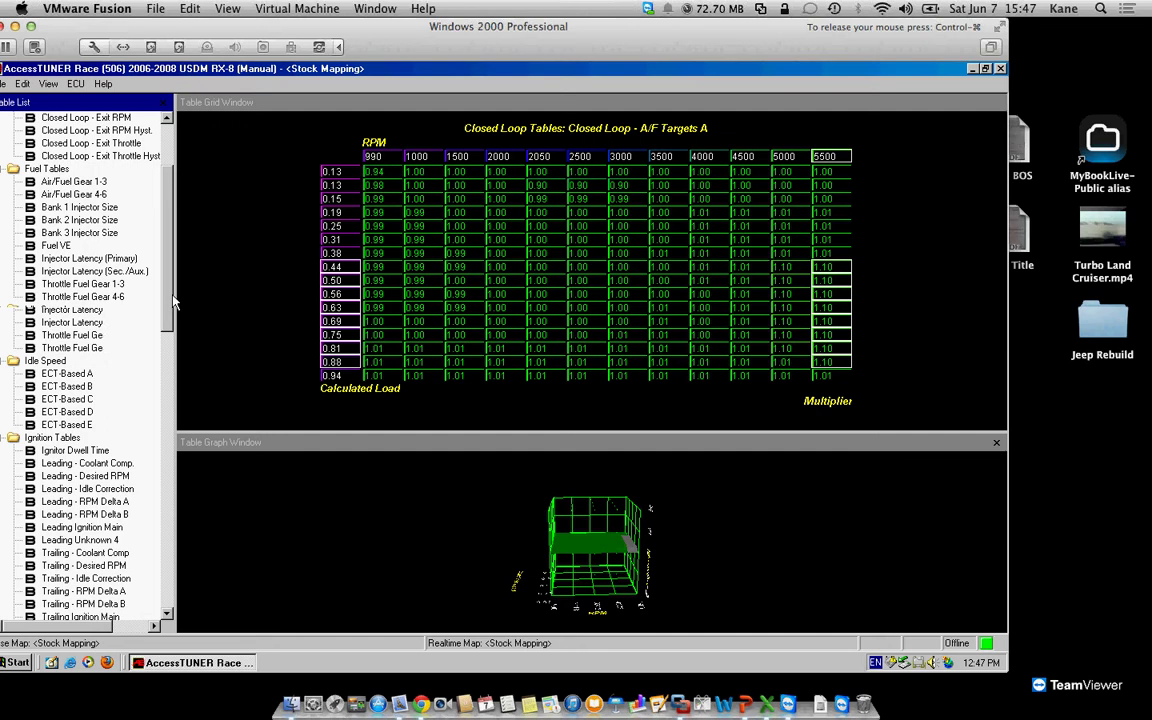
pyautogui.scroll(-4, 172, 303)
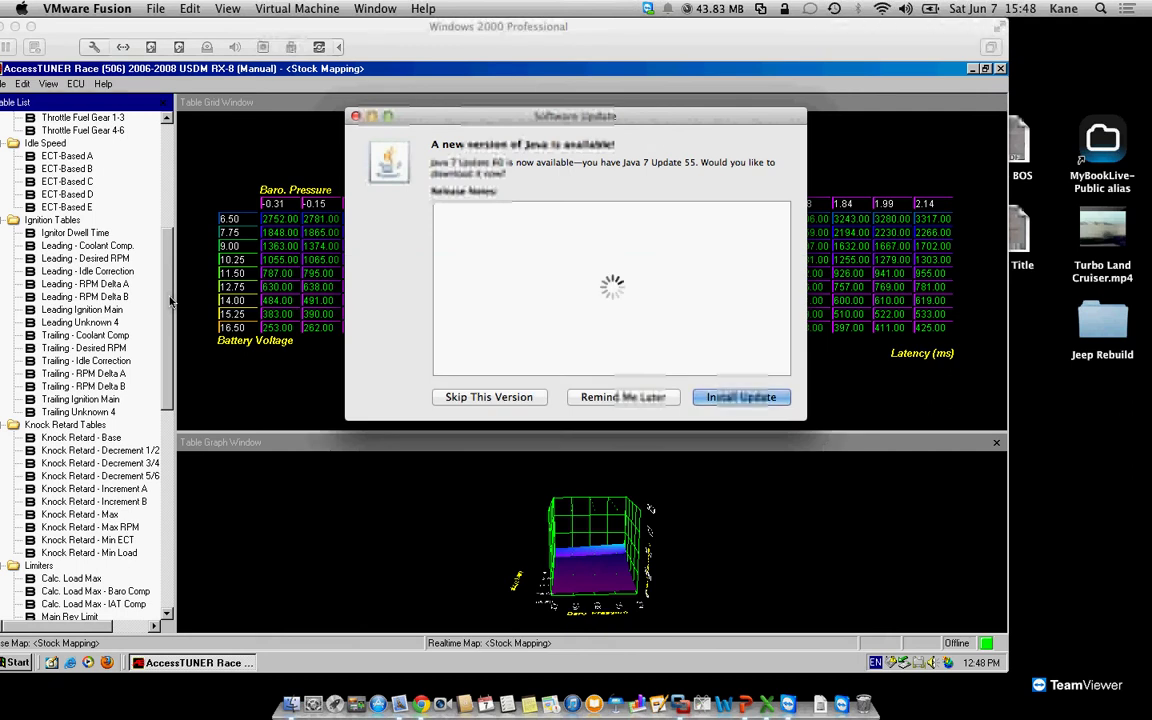
pyautogui.click(490, 397)
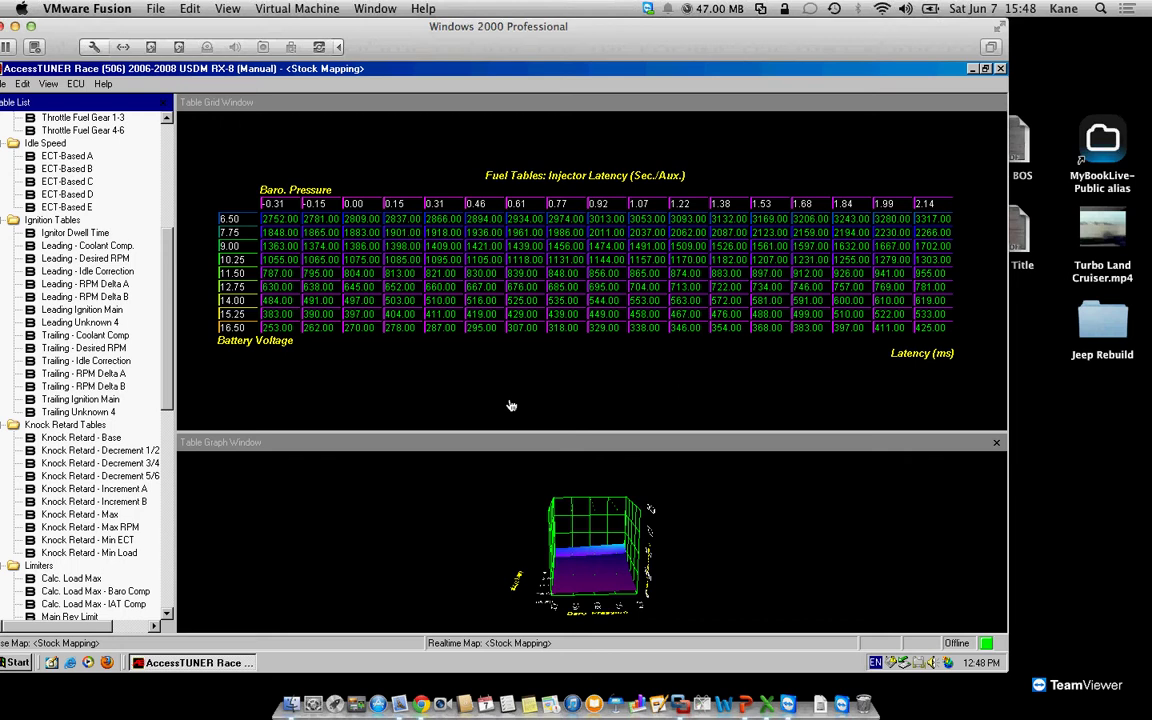
# Open the Calc. Load Max table under Limiters to examine the load limits by RPM.
pyautogui.click(234, 385)
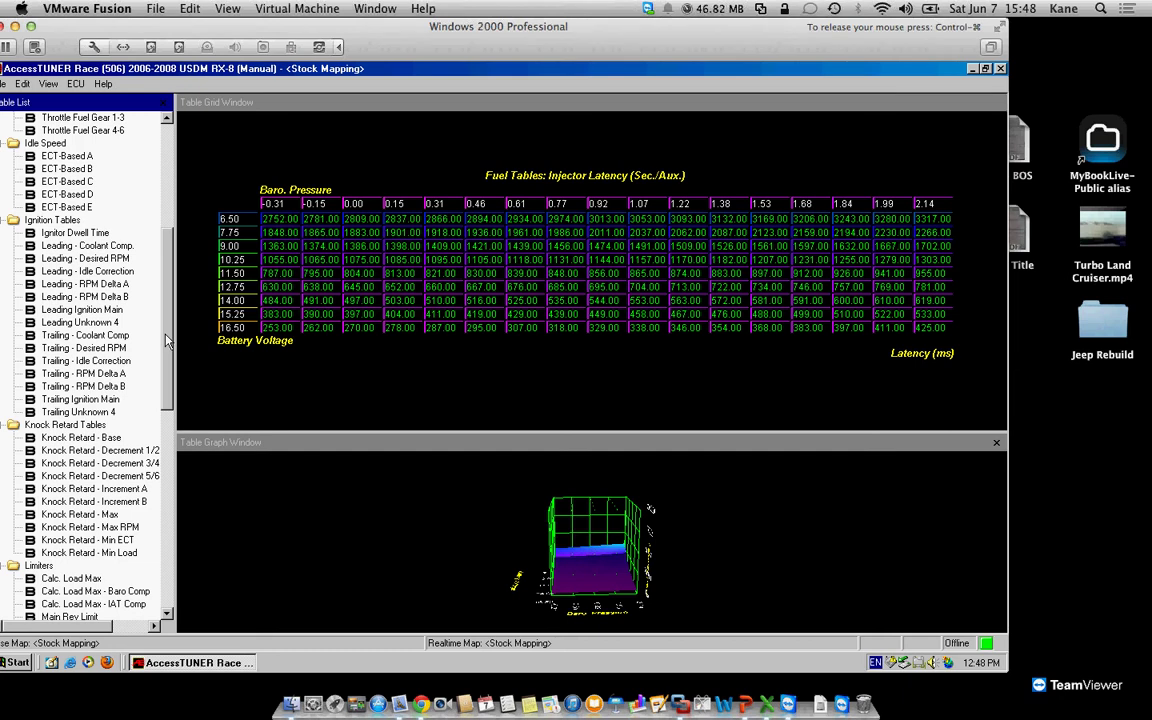
pyautogui.moveTo(167, 342); pyautogui.dragTo(147, 450)
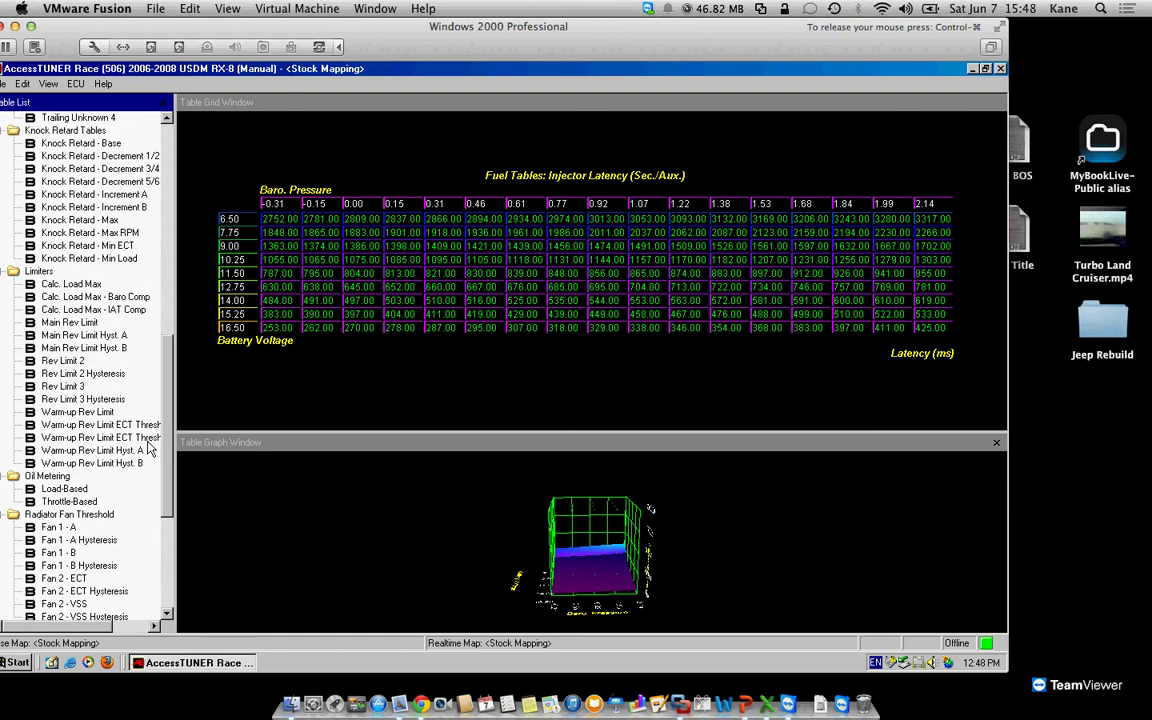
pyautogui.click(72, 284)
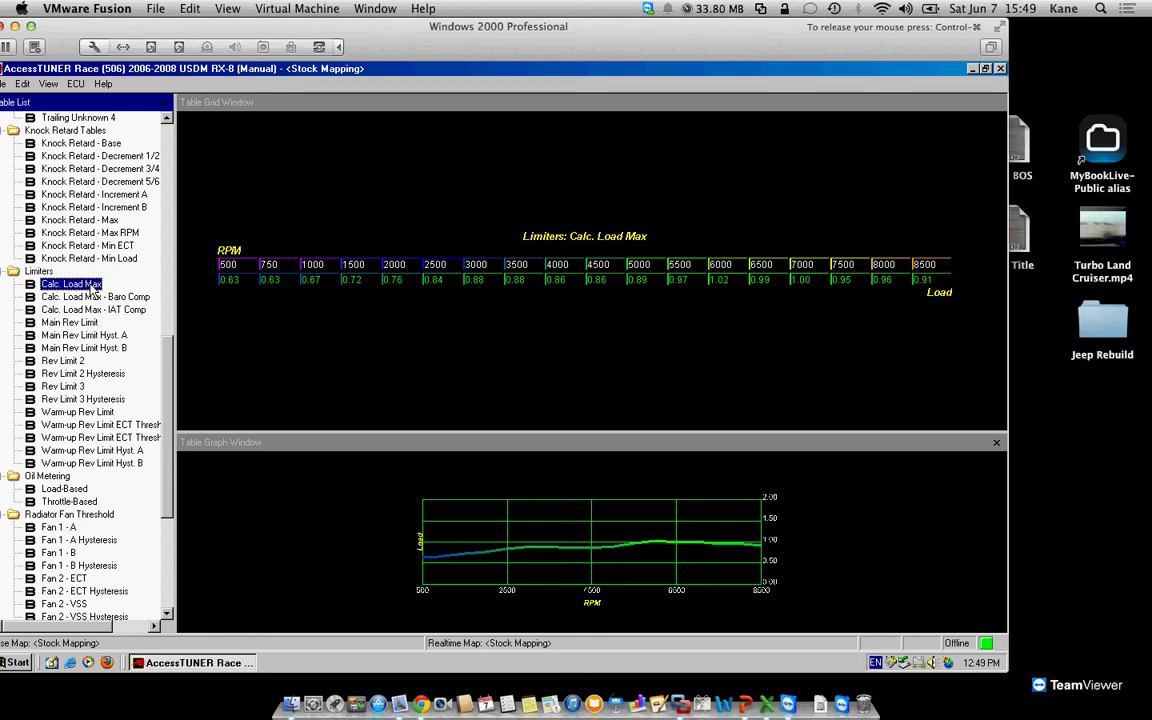
# Review the Calc. Load Max - Baro Comp and Calc. Load Max - IAT Comp limiter tables.
pyautogui.press('Down')
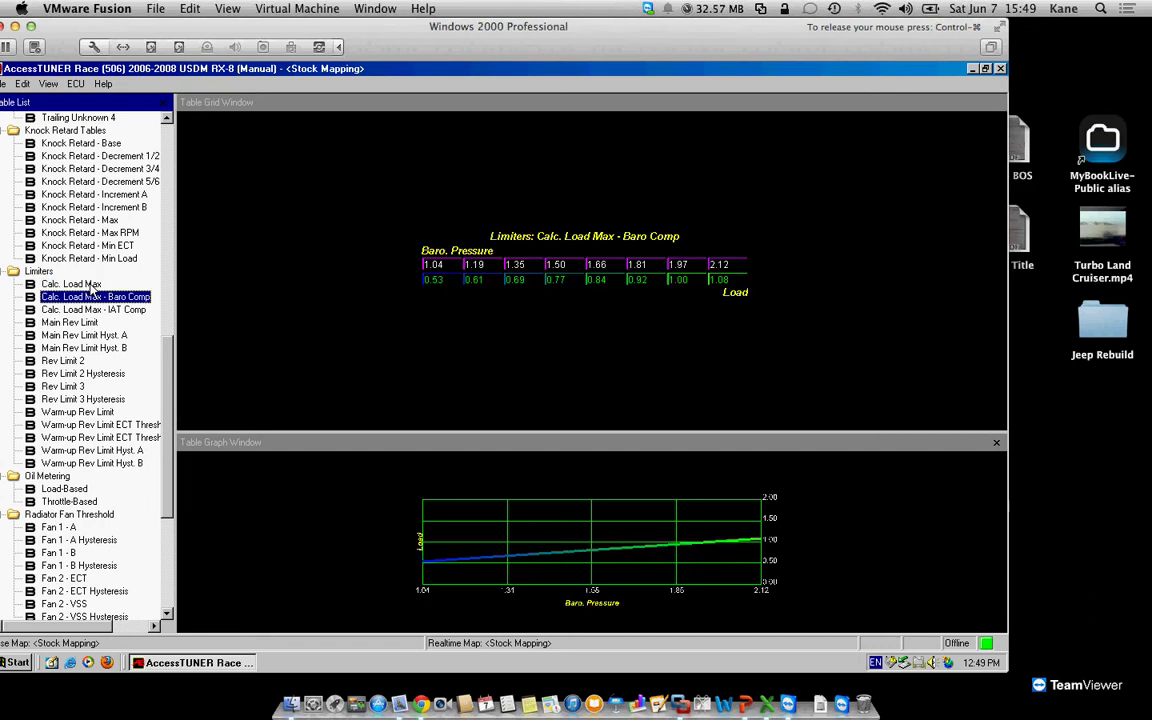
pyautogui.press('Down')
pyautogui.press('Up')
pyautogui.press('Down')
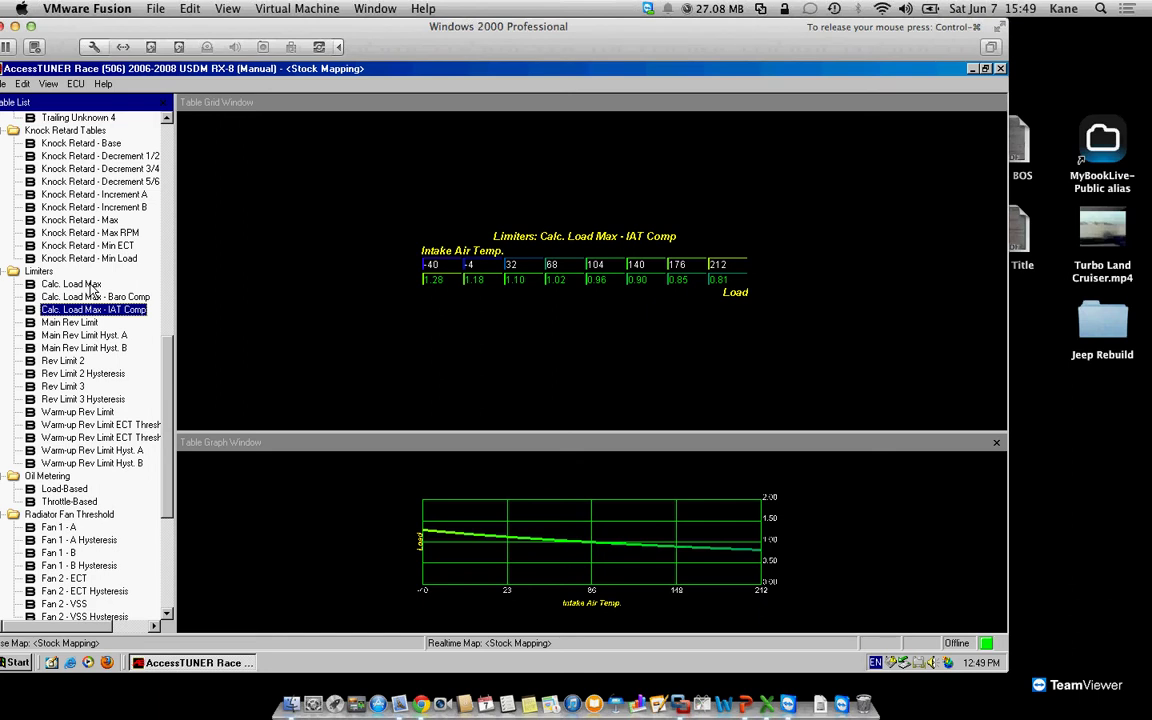
# In the Calc. Load Max - IAT Comp table, set the load to 1 at 212, 0.99 at 176 and 0.97 at 140 intake air temperature.
pyautogui.moveTo(637, 280); pyautogui.dragTo(719, 284)
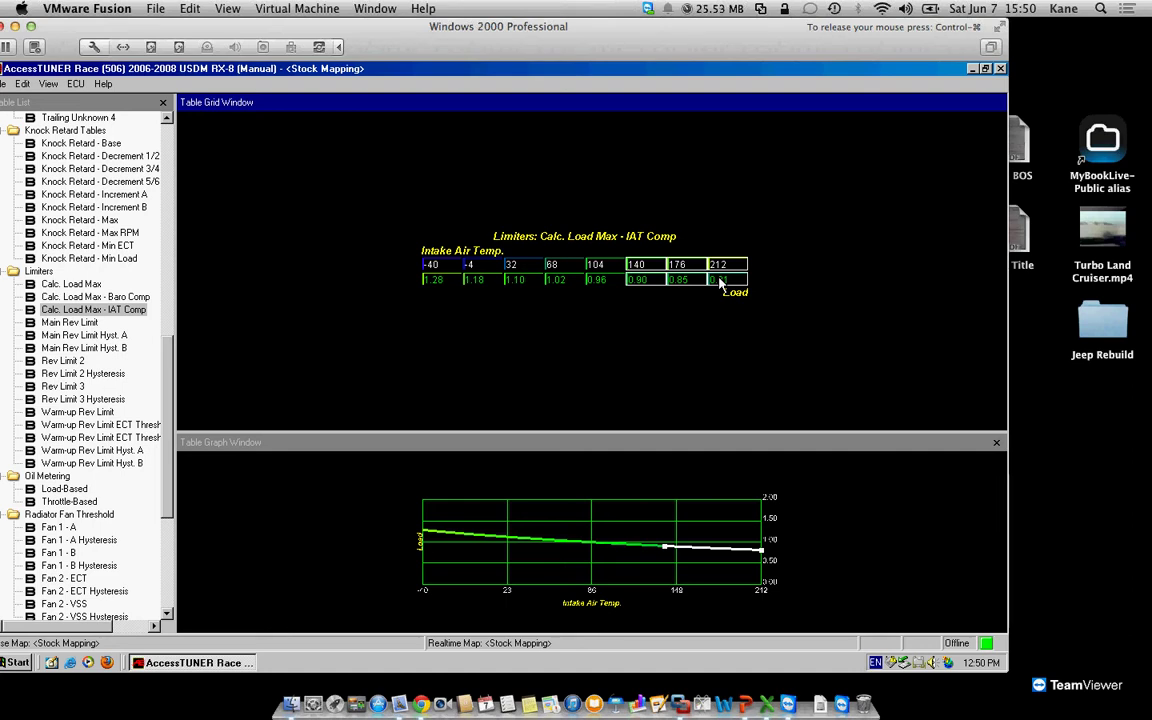
pyautogui.click(721, 284)
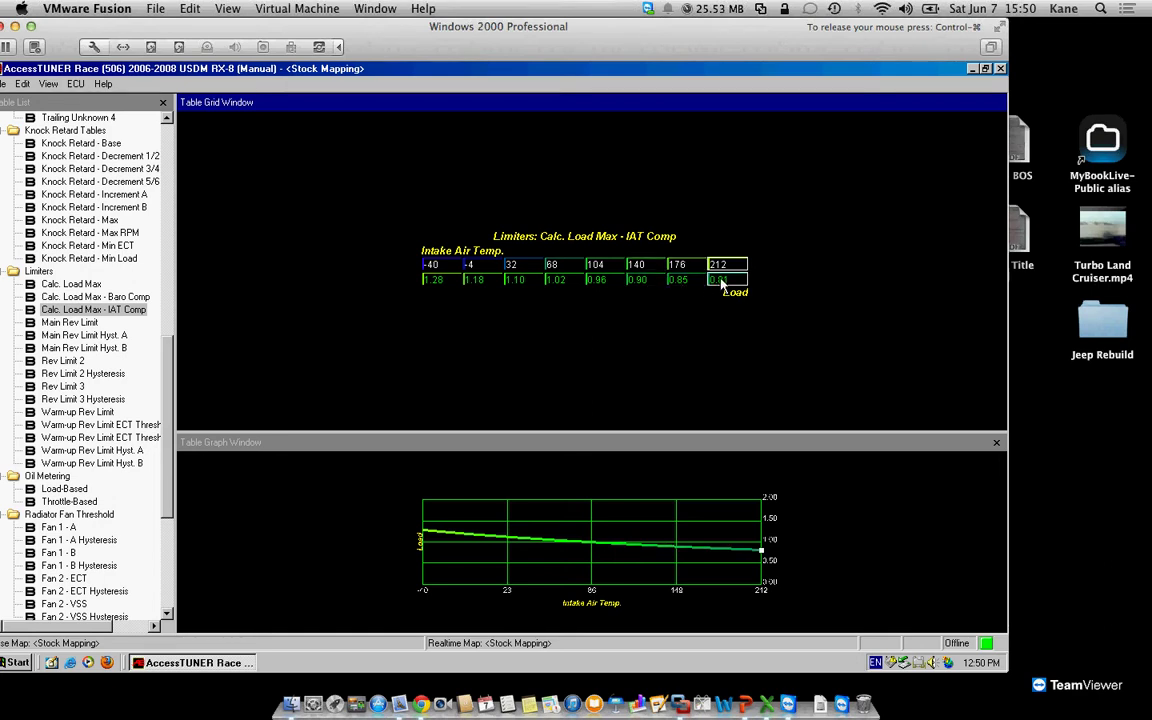
pyautogui.write('1')
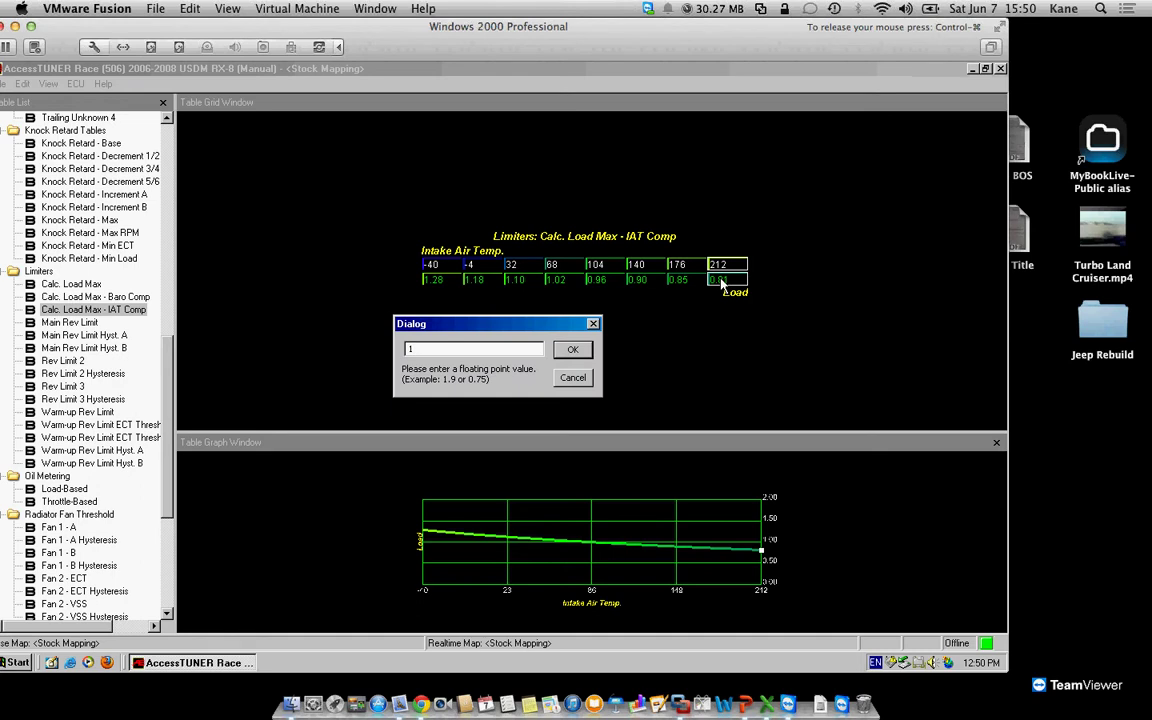
pyautogui.click(573, 358)
pyautogui.click(684, 285)
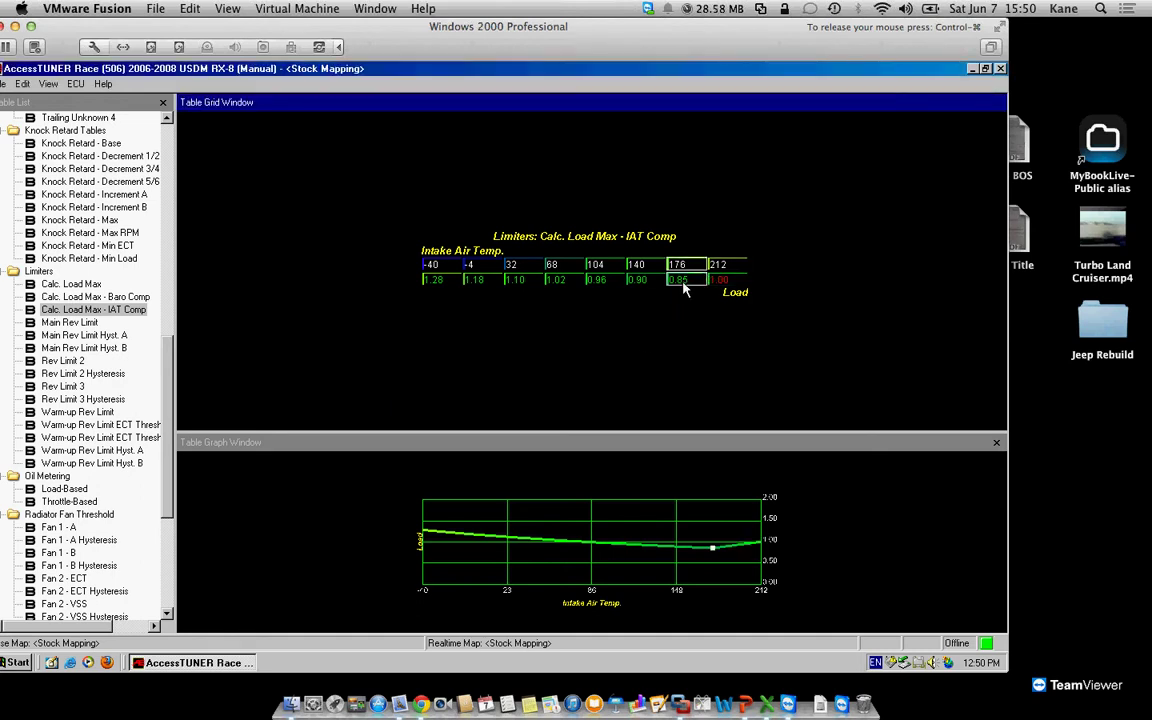
pyautogui.doubleClick(684, 288)
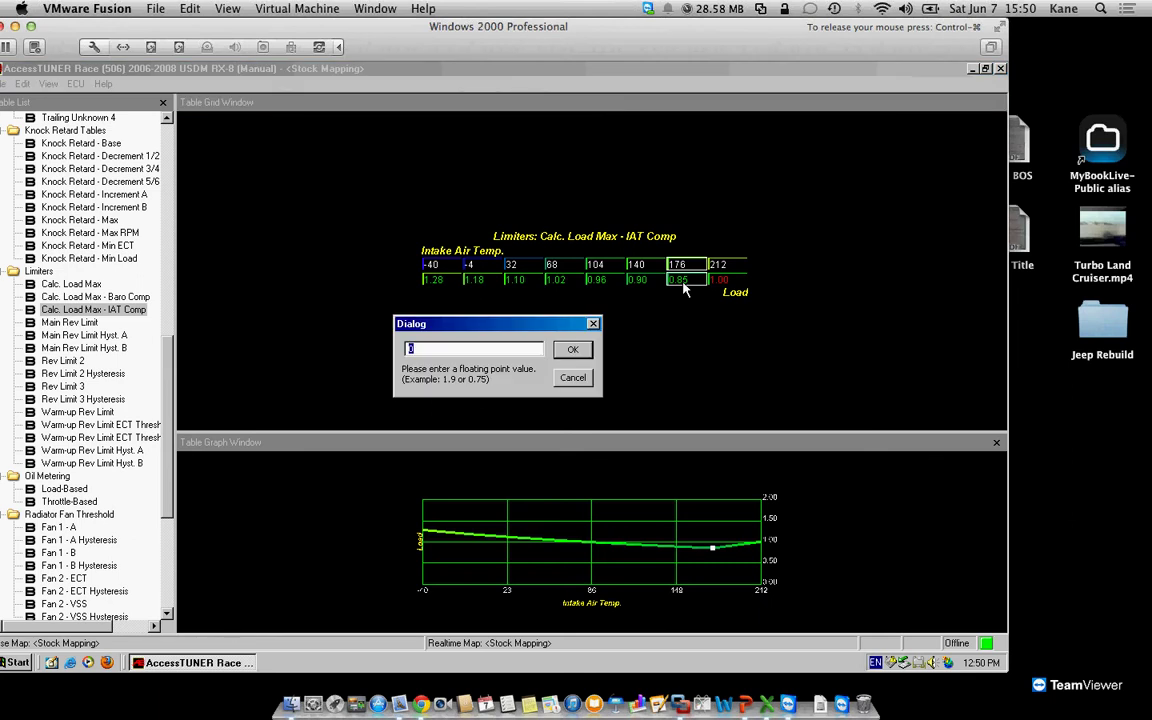
pyautogui.write('.99')
pyautogui.press('Return')
pyautogui.click(642, 284)
pyautogui.write('.97')
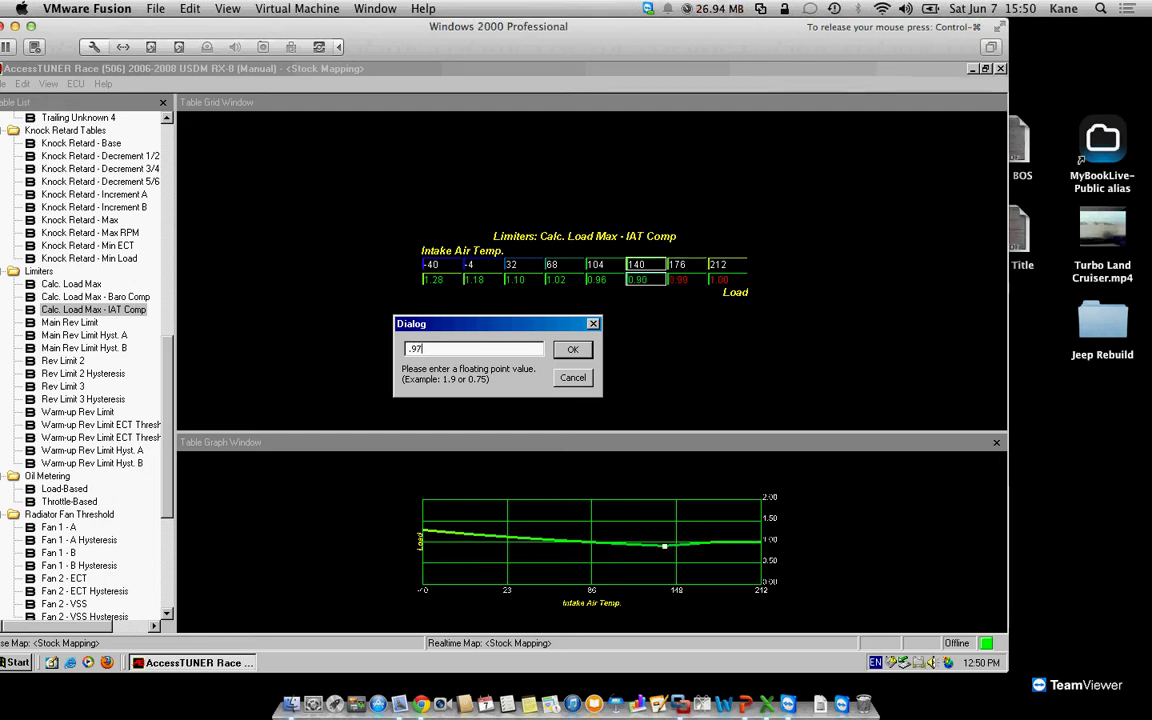
pyautogui.press('Return')
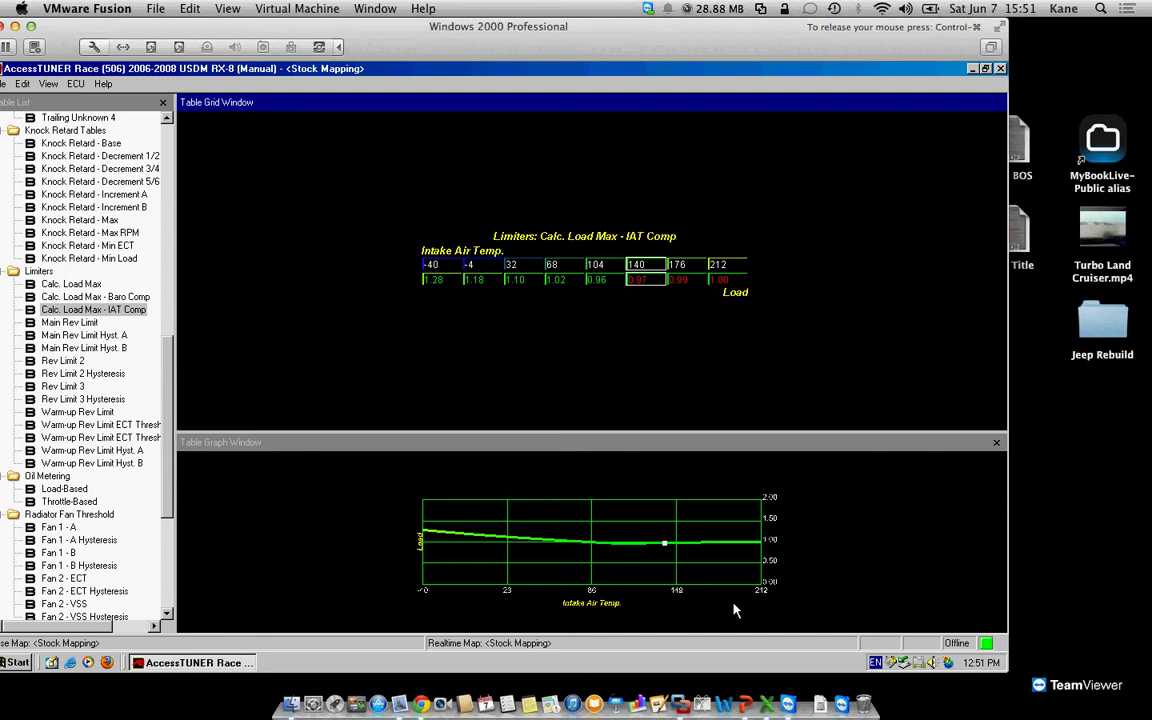
# View the Main Rev Limit table and the Load-Based oil metering table.
pyautogui.click(69, 322)
pyautogui.scroll(-3, 170, 420)
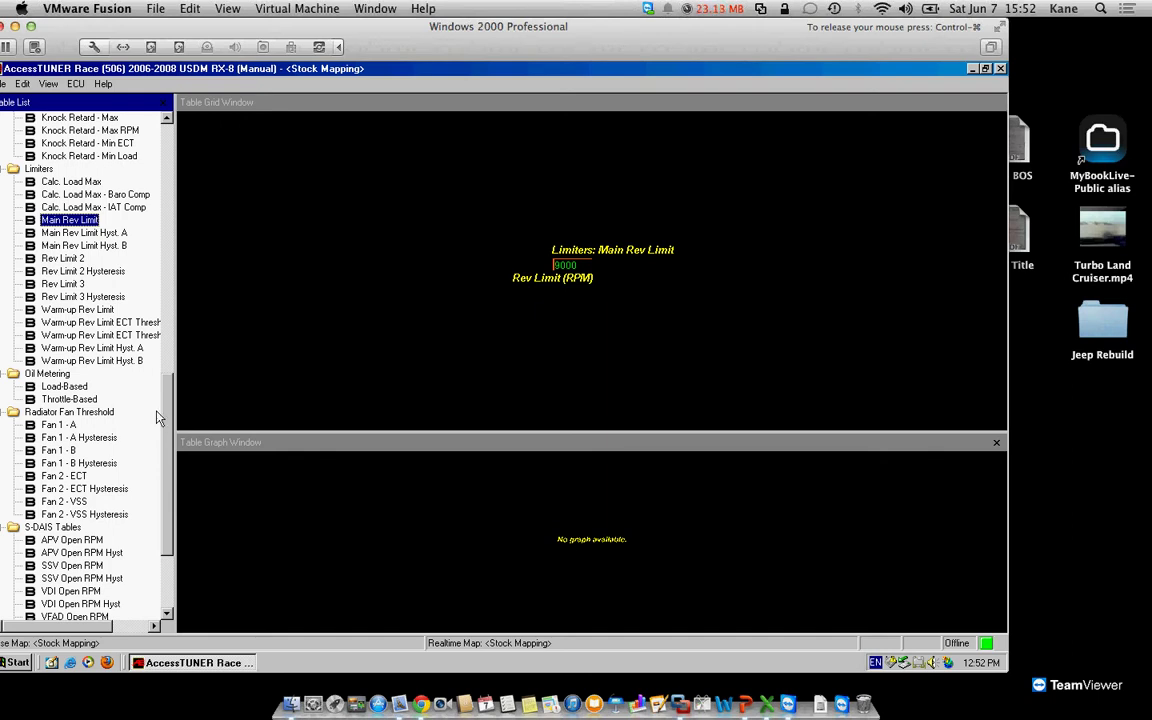
pyautogui.click(74, 389)
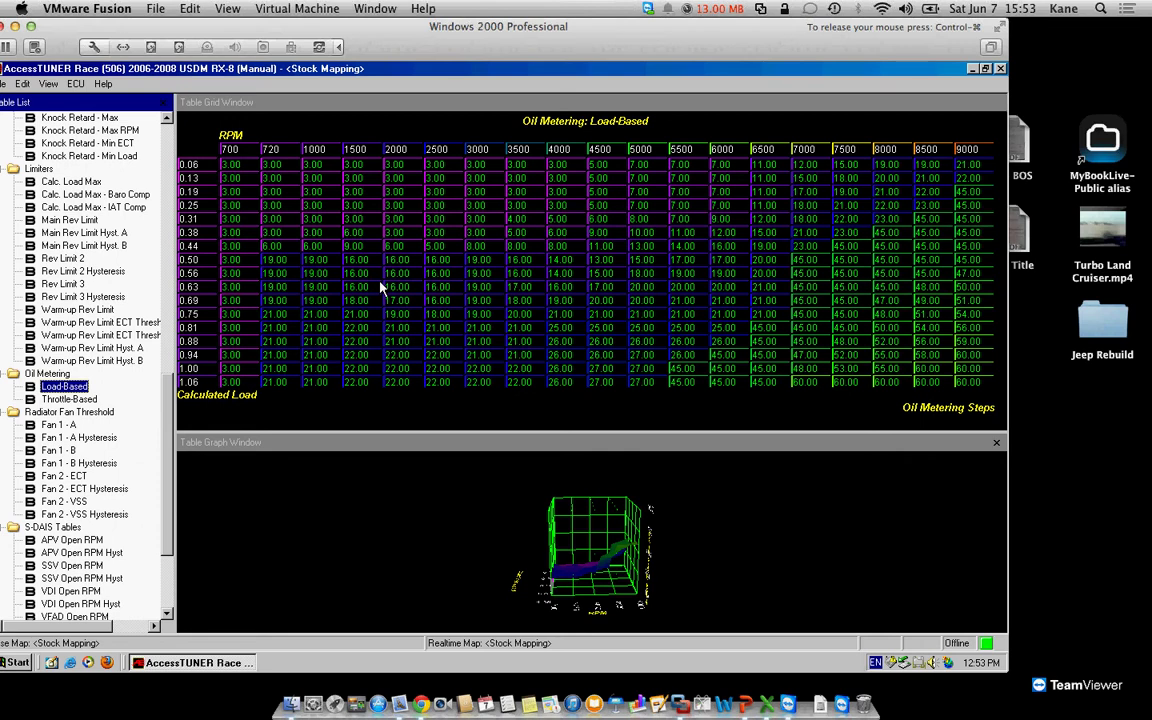
# Try raising the Load-Based oil metering steps across all loads from 700 to 8500 RPM, and undo the change.
pyautogui.moveTo(230, 163); pyautogui.dragTo(928, 386)
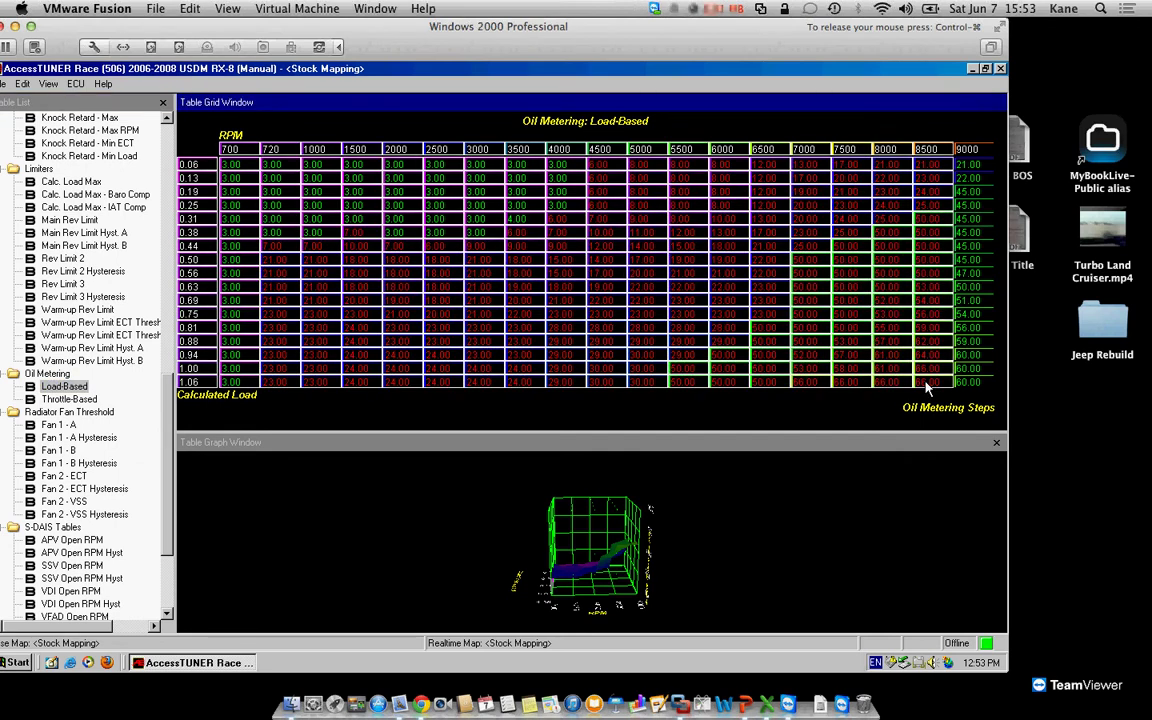
pyautogui.hotkey('ctrl', 'v')
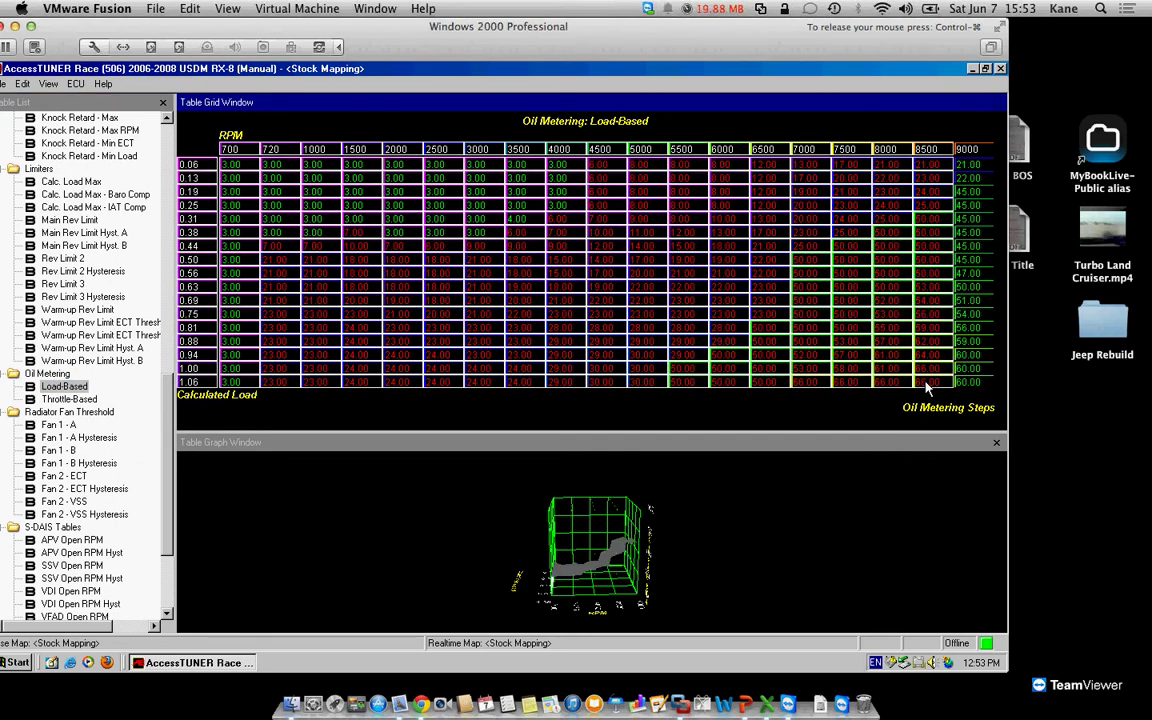
pyautogui.hotkey('ctrl', 'z')
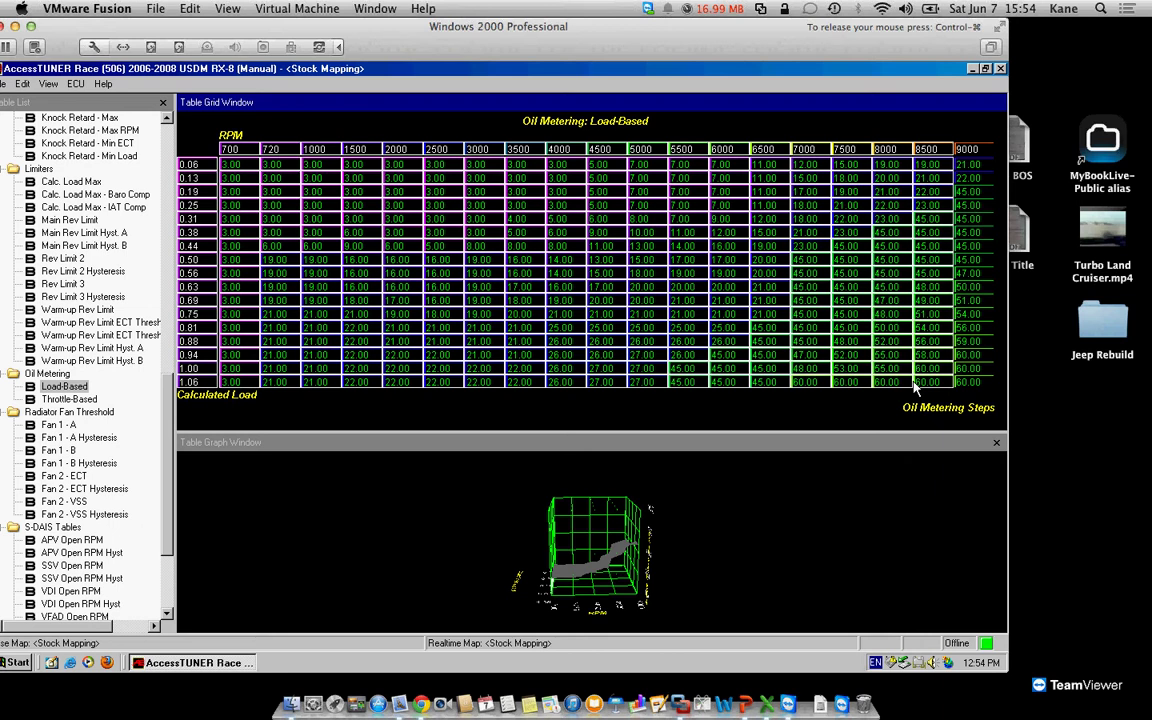
# Review the Fan 1 - A, Fan 1 - B and Fan 2 - ECT coolant temperature thresholds for the radiator fans.
pyautogui.click(66, 428)
pyautogui.click(578, 265)
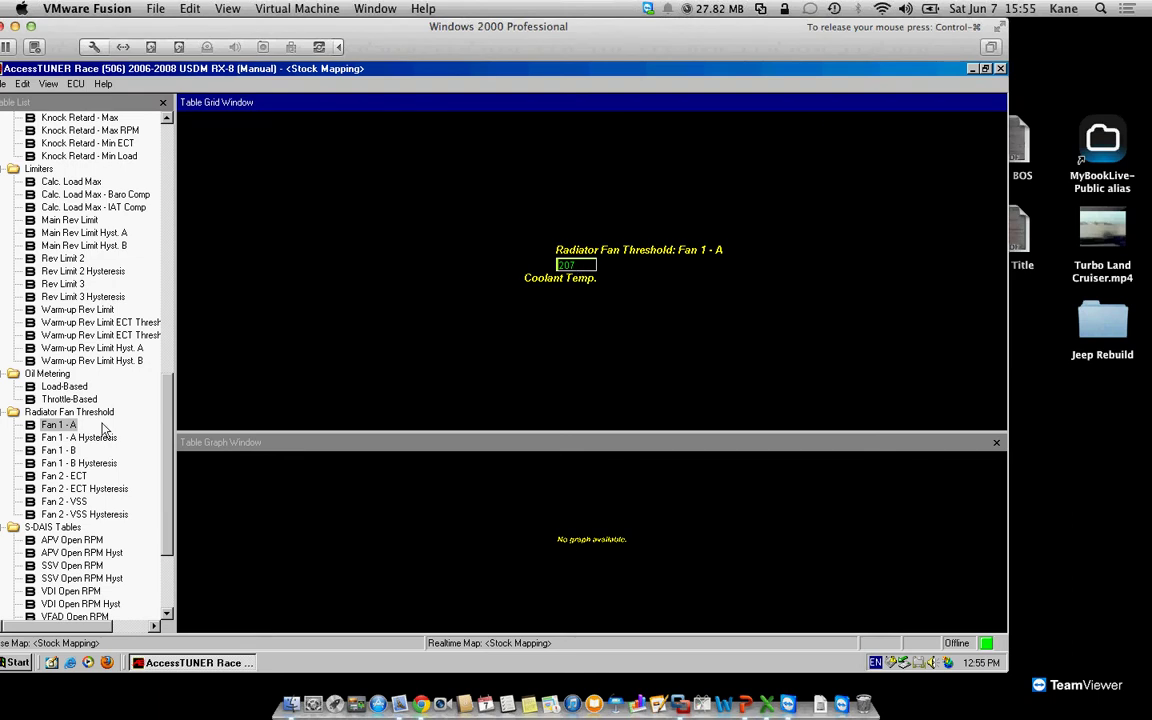
pyautogui.click(68, 452)
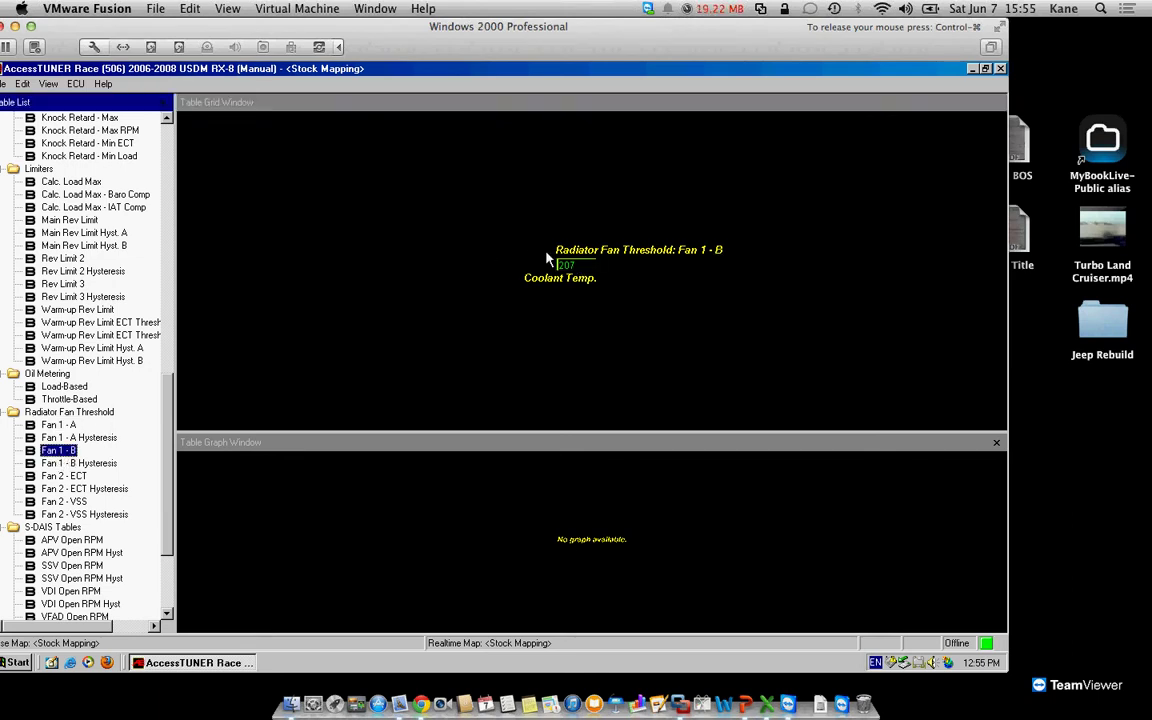
pyautogui.click(64, 476)
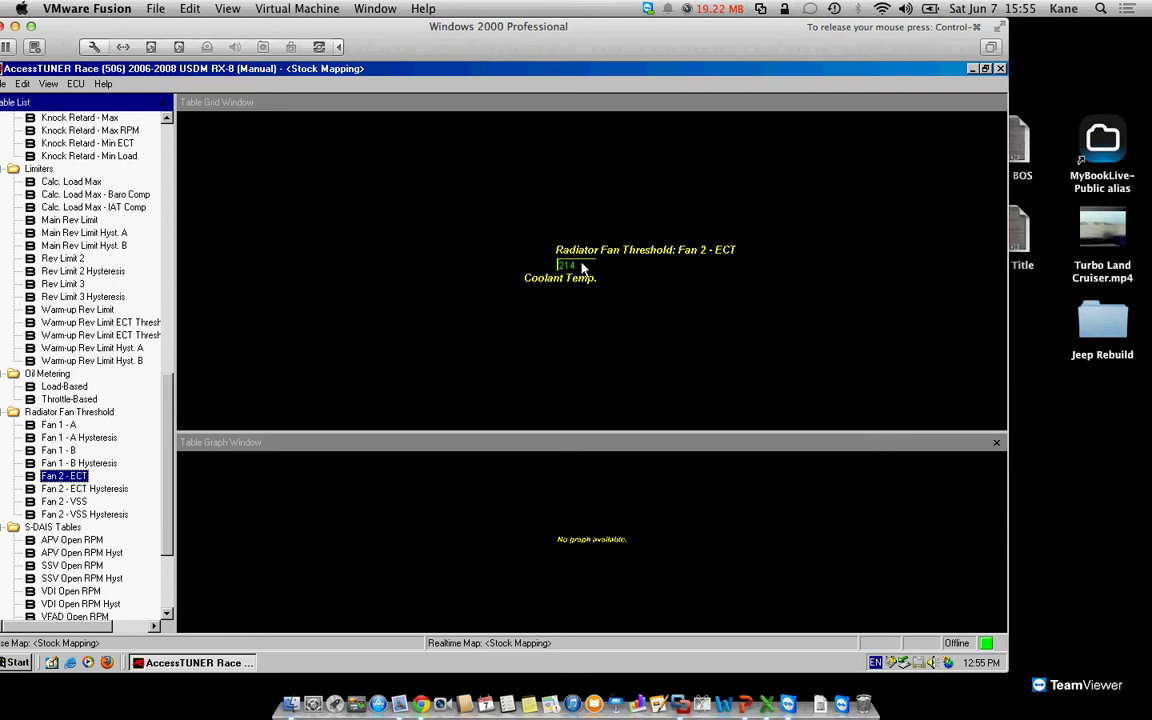
pyautogui.click(581, 268)
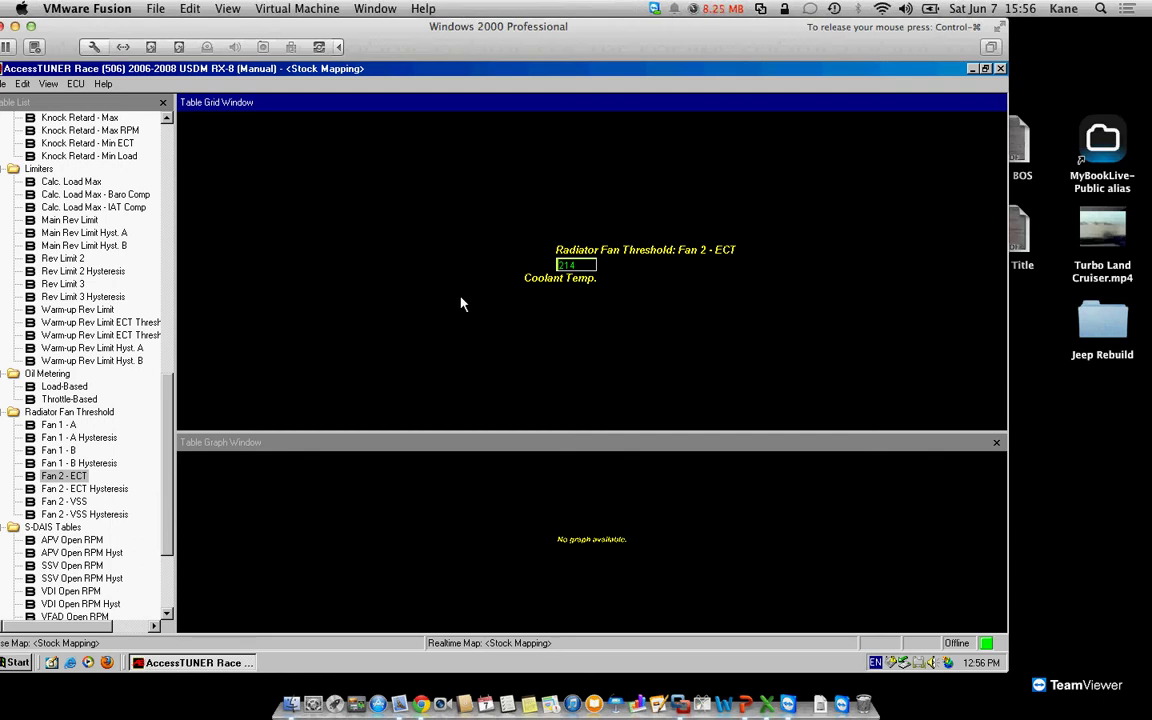
# Examine the APV Open RPM and APV Open RPM Hyst values in the S-DAIS tables.
pyautogui.moveTo(170, 410); pyautogui.dragTo(166, 497)
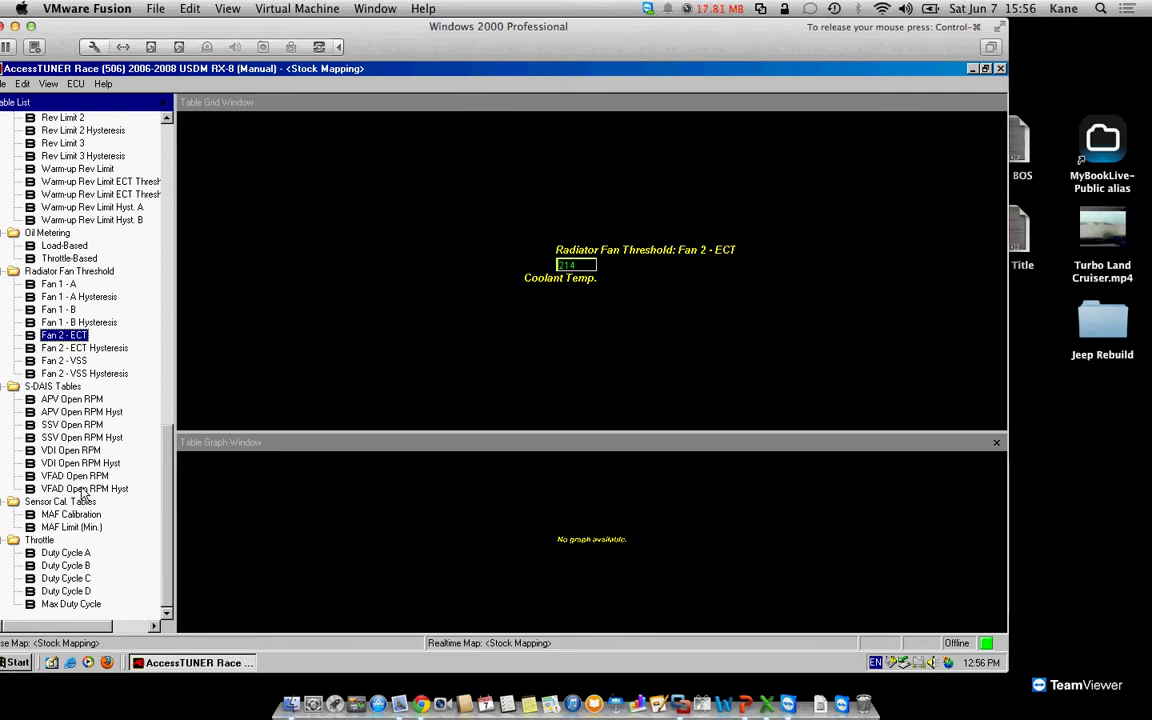
pyautogui.click(80, 400)
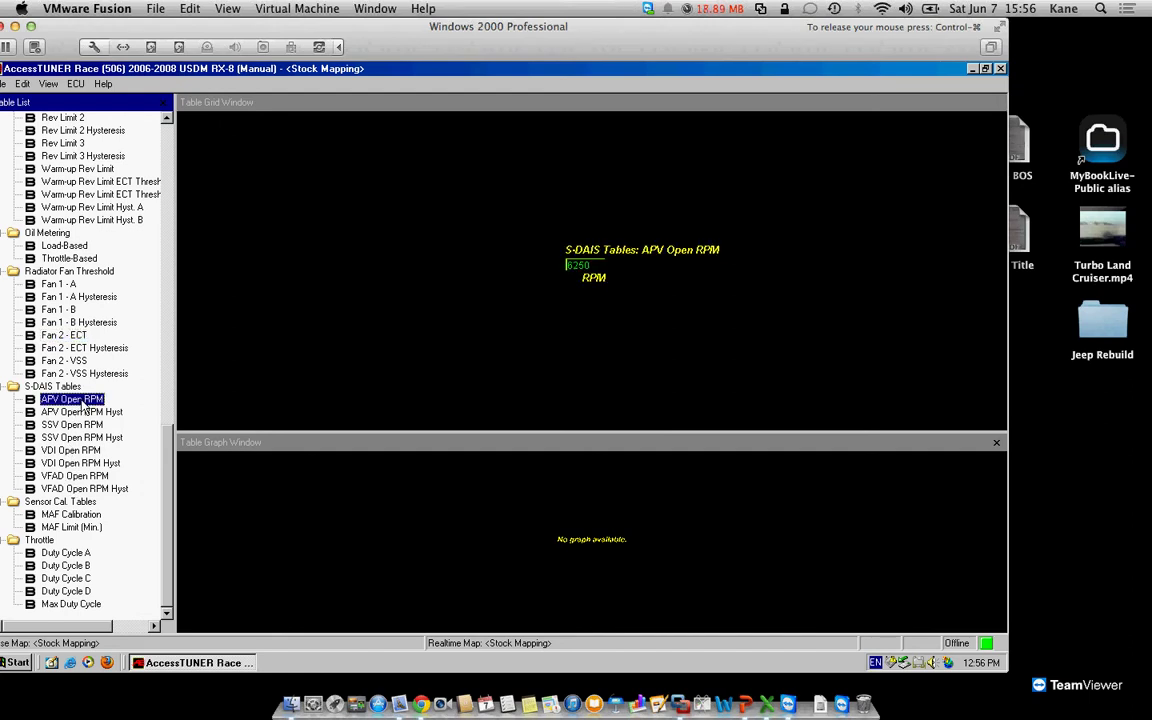
pyautogui.click(92, 411)
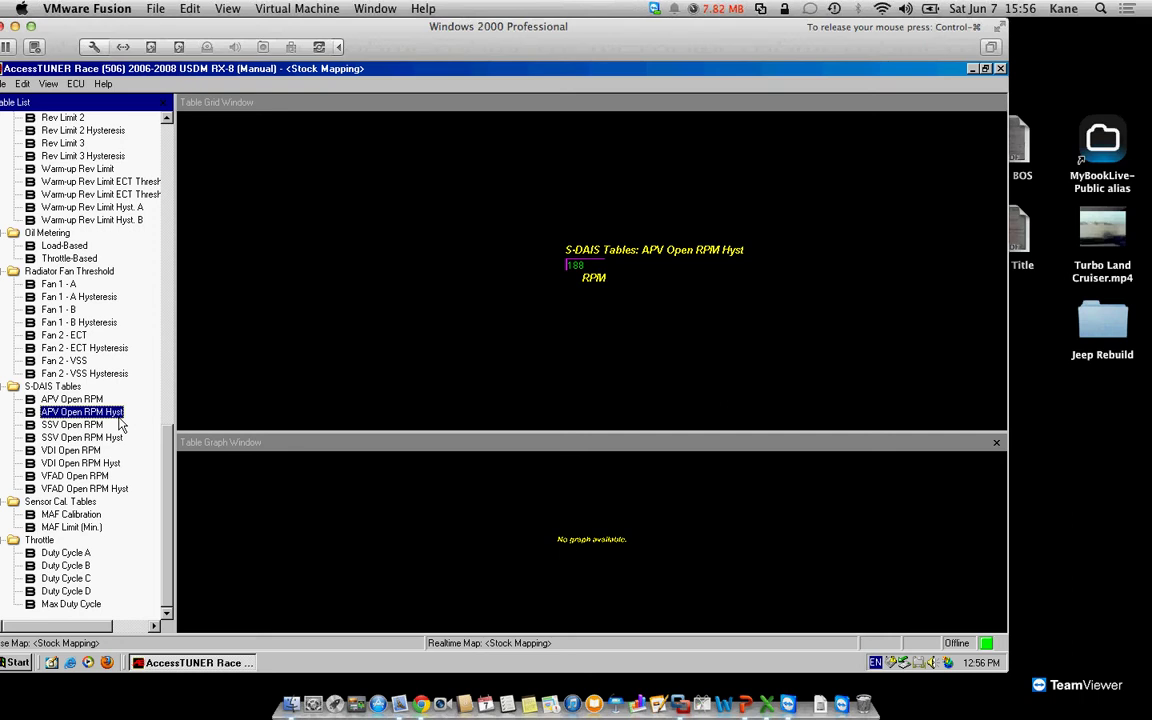
pyautogui.press('Up')
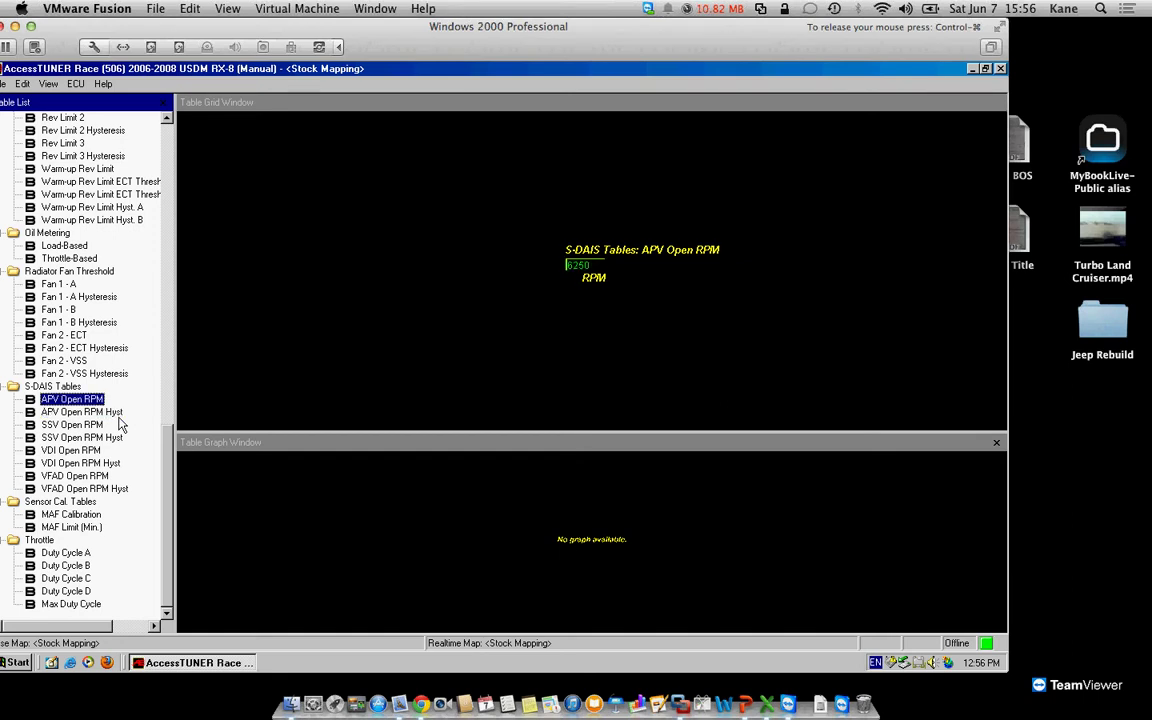
pyautogui.press('Down')
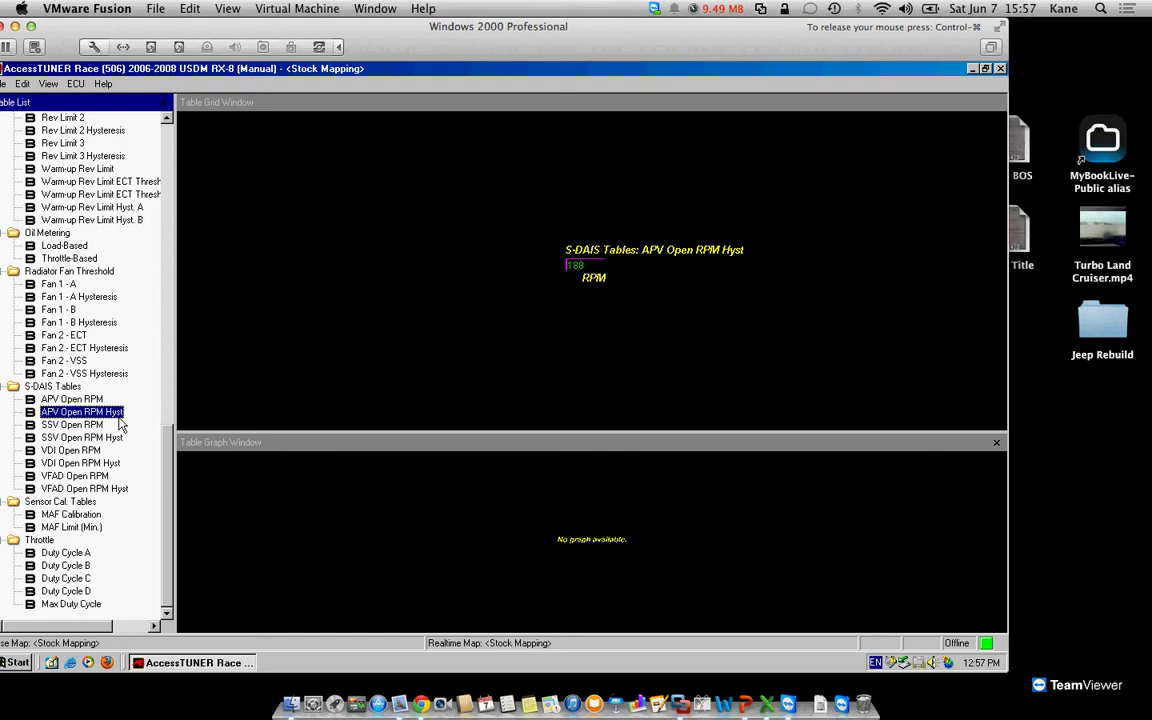
# Switch to Preview, mark the power curves above about 7800 RPM in Punisher_RX8 Dyno.jpg, and close the image and its Finder folder.
pyautogui.press('super+Tab')
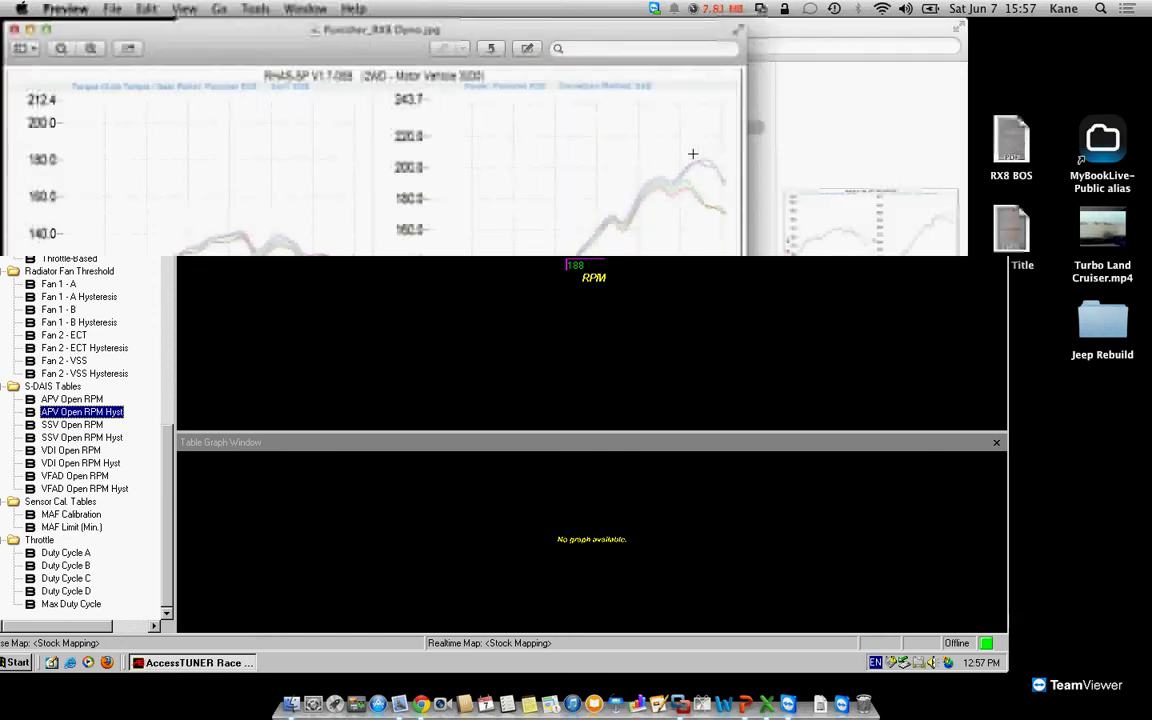
pyautogui.moveTo(673, 153); pyautogui.dragTo(730, 229)
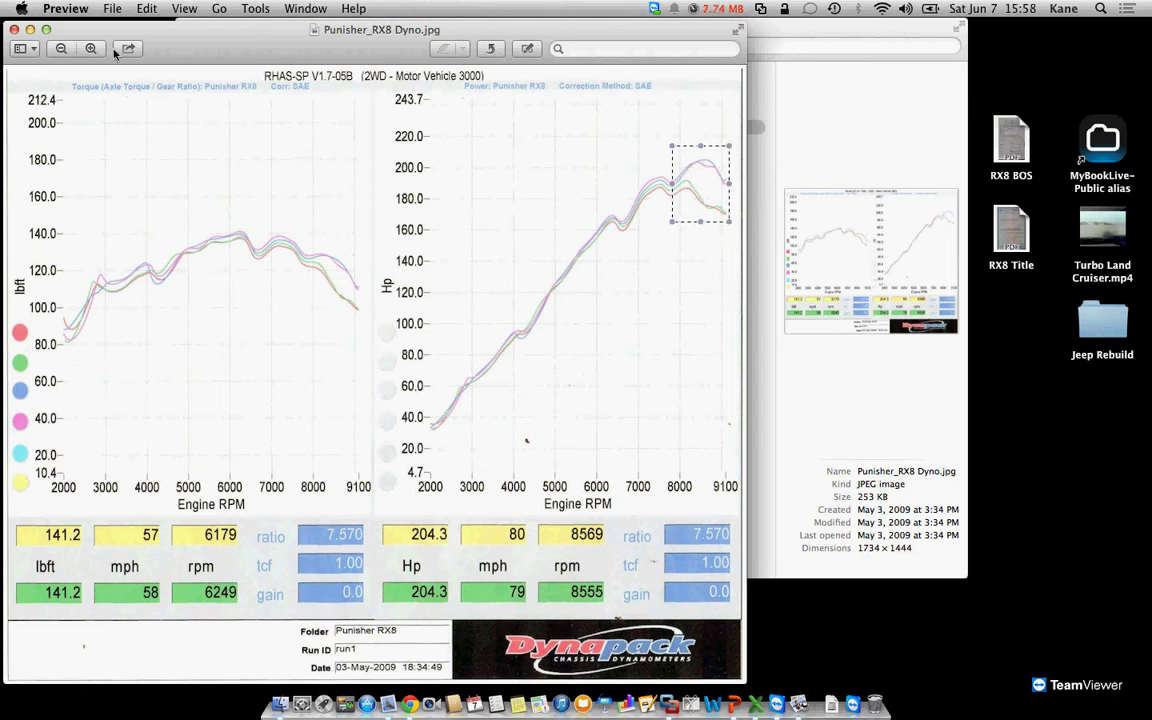
pyautogui.click(14, 30)
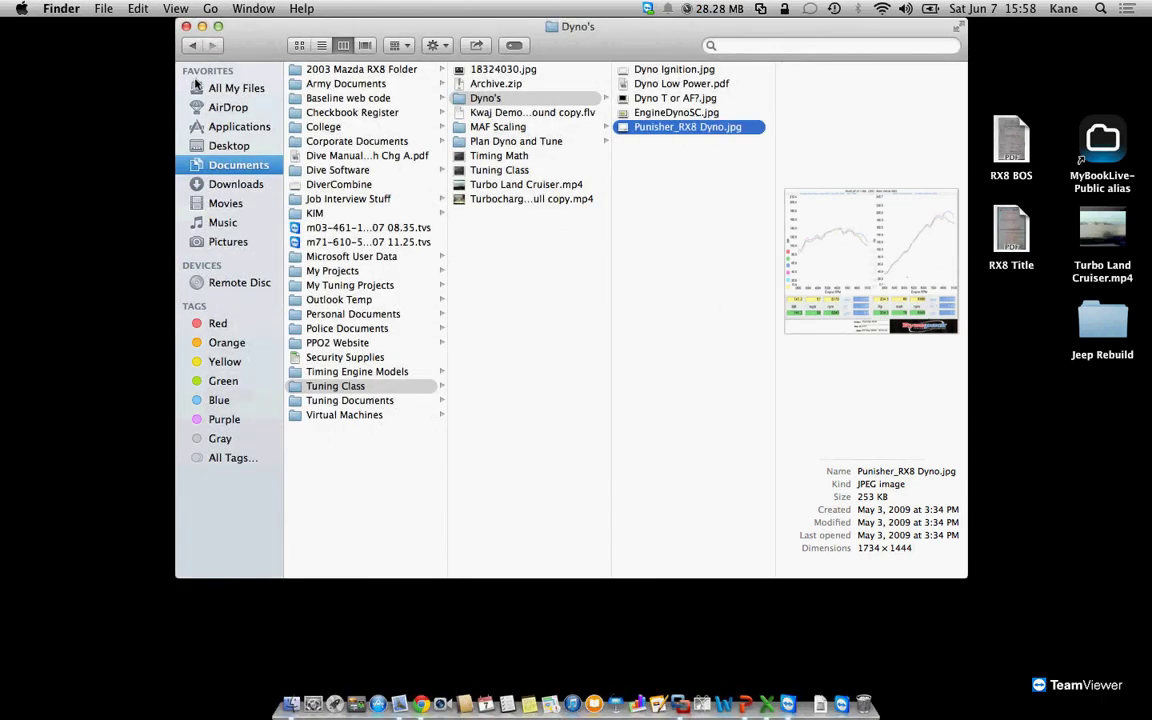
pyautogui.click(186, 27)
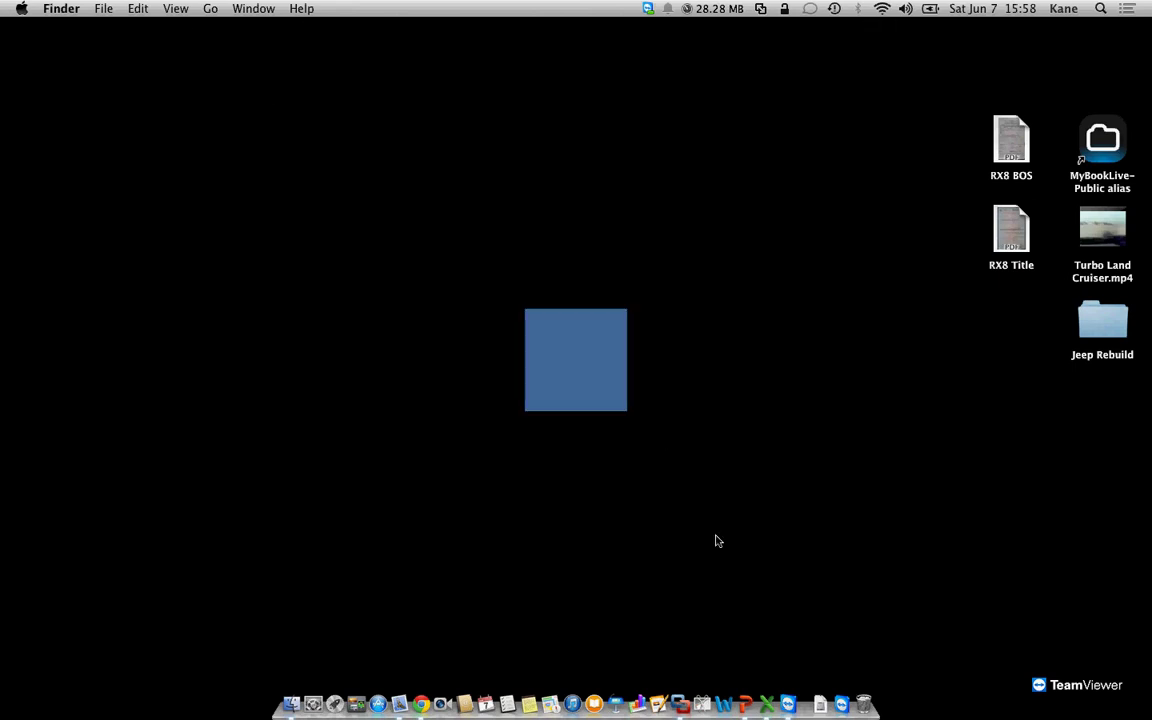
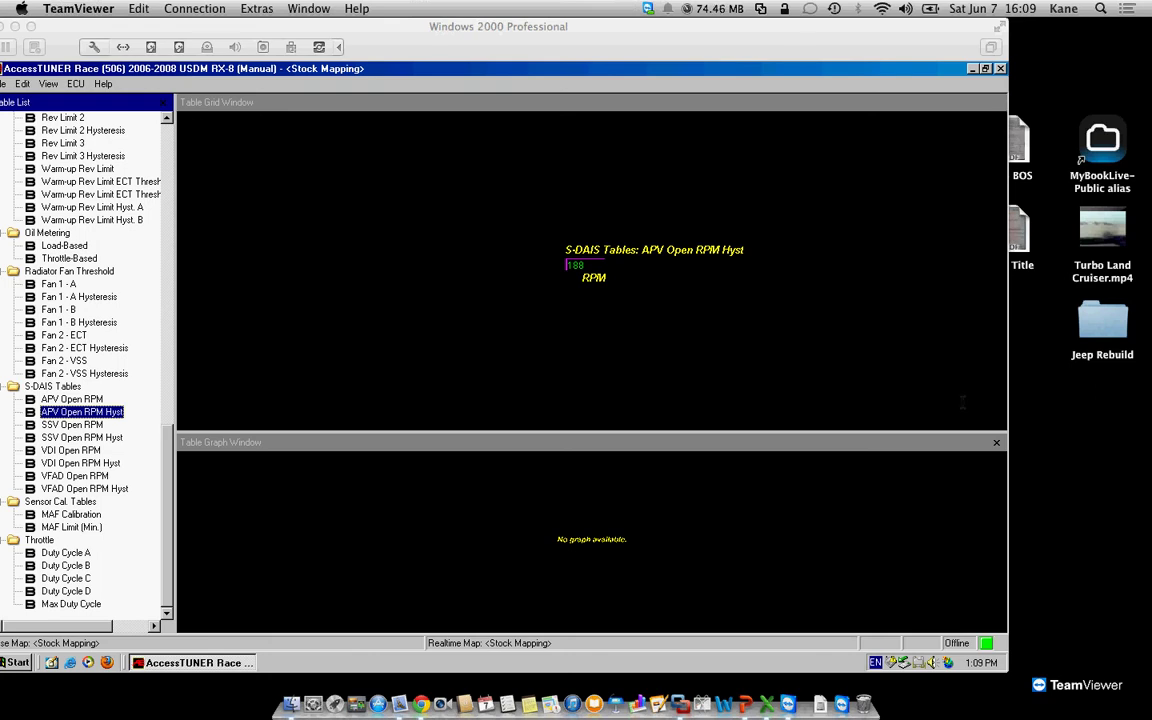
# Review the Throttle Fuel Gear 1-3 and Throttle Fuel Gear 4-6 tables in AccessTUNER Race.
pyautogui.click(166, 462)
pyautogui.moveTo(166, 462); pyautogui.dragTo(141, 172)
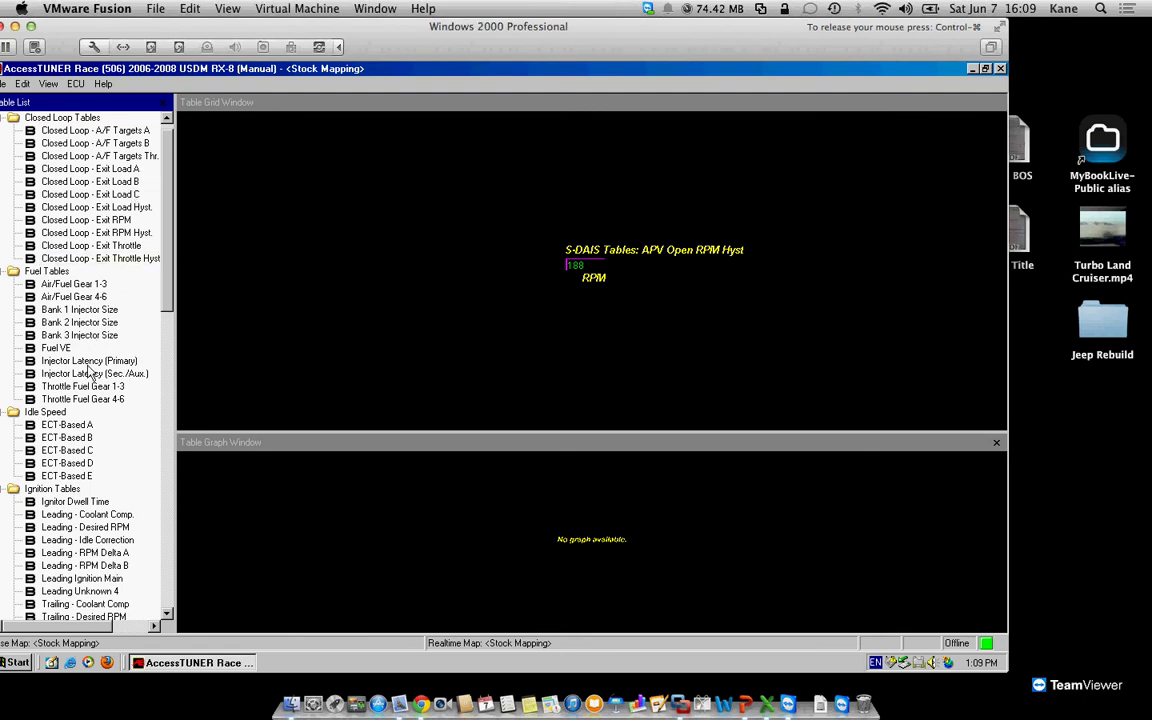
pyautogui.click(90, 387)
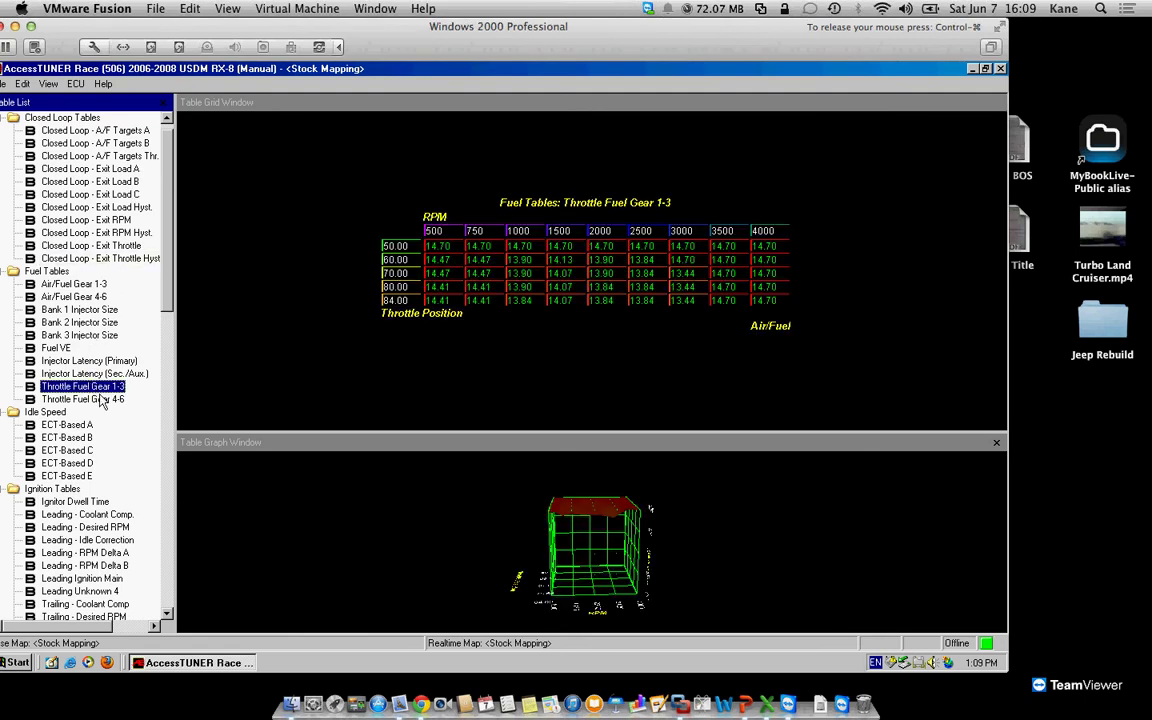
pyautogui.click(100, 399)
pyautogui.click(102, 387)
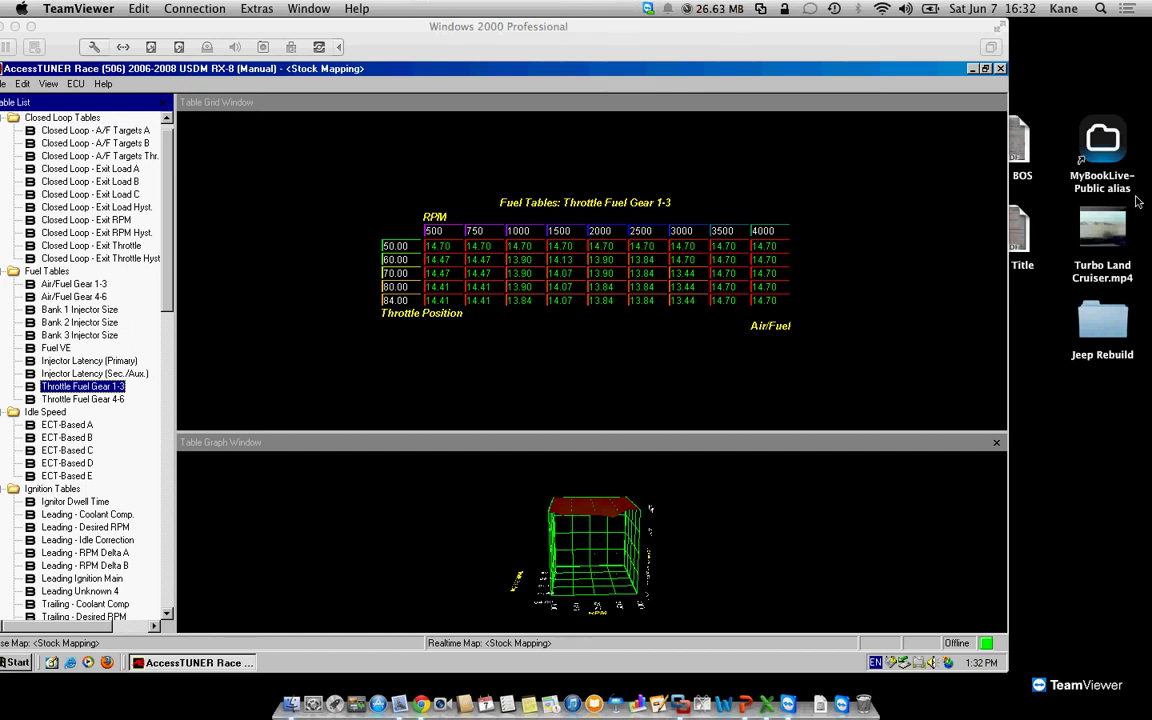
pyautogui.rightClick(1082, 204)
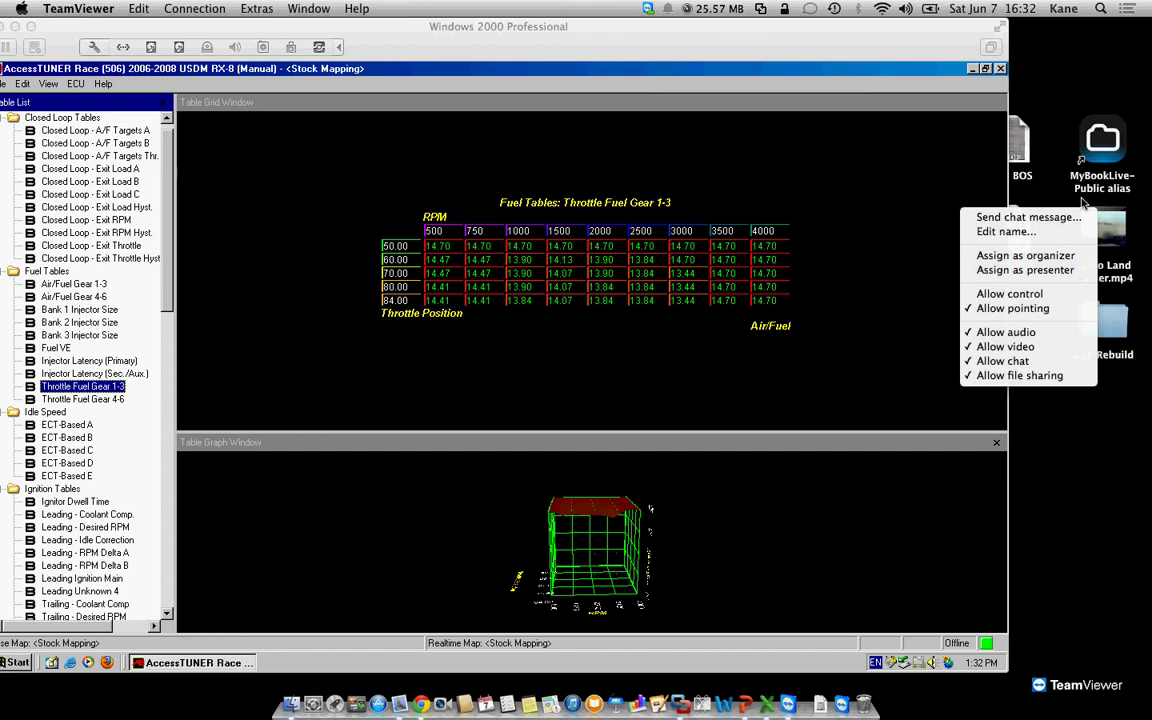
pyautogui.press('Escape')
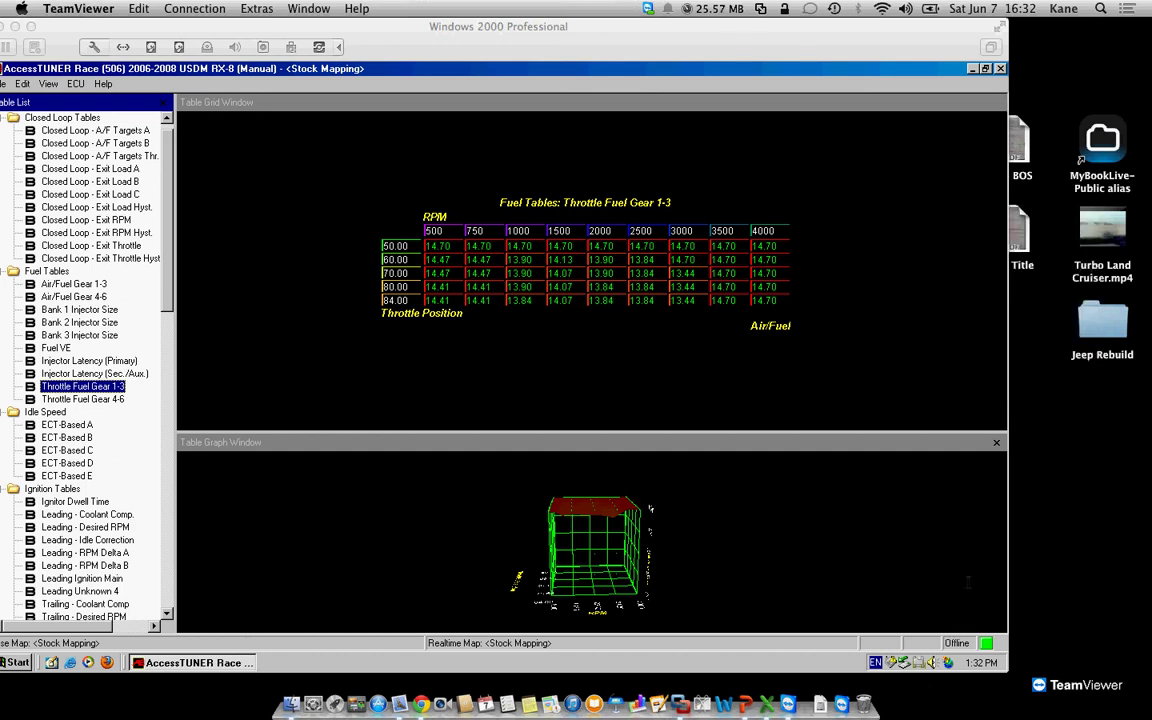